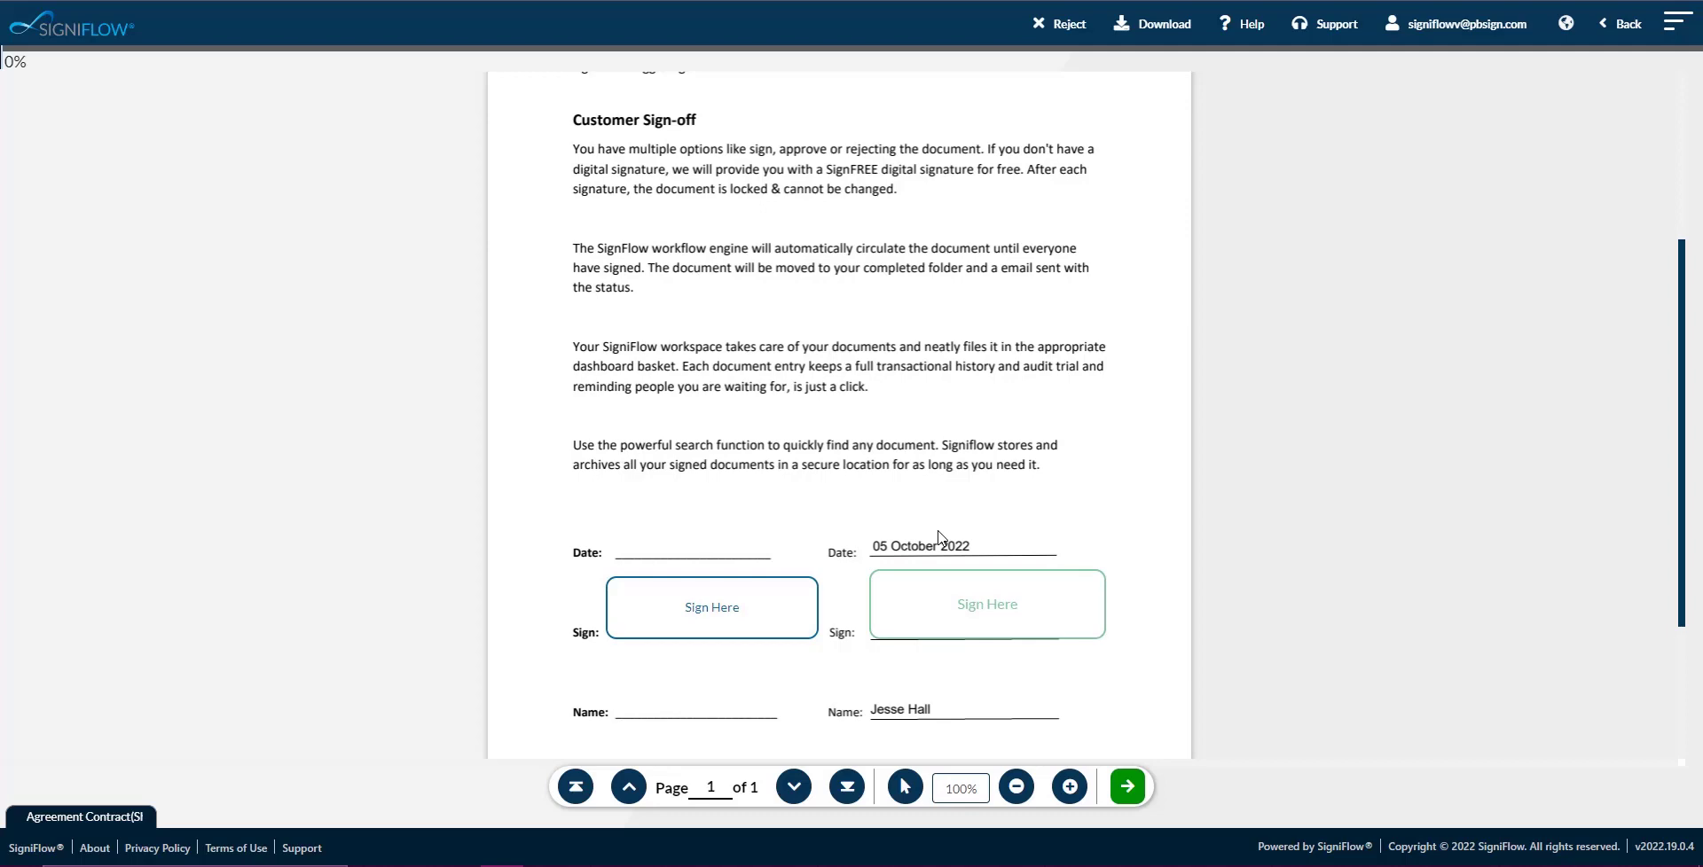
Open the left Sign Here box and enter the face-to-face signer's first and last name.
{"action": "scroll", "coordinate": [941, 536], "scroll_direction": "down", "scroll_amount": 1}
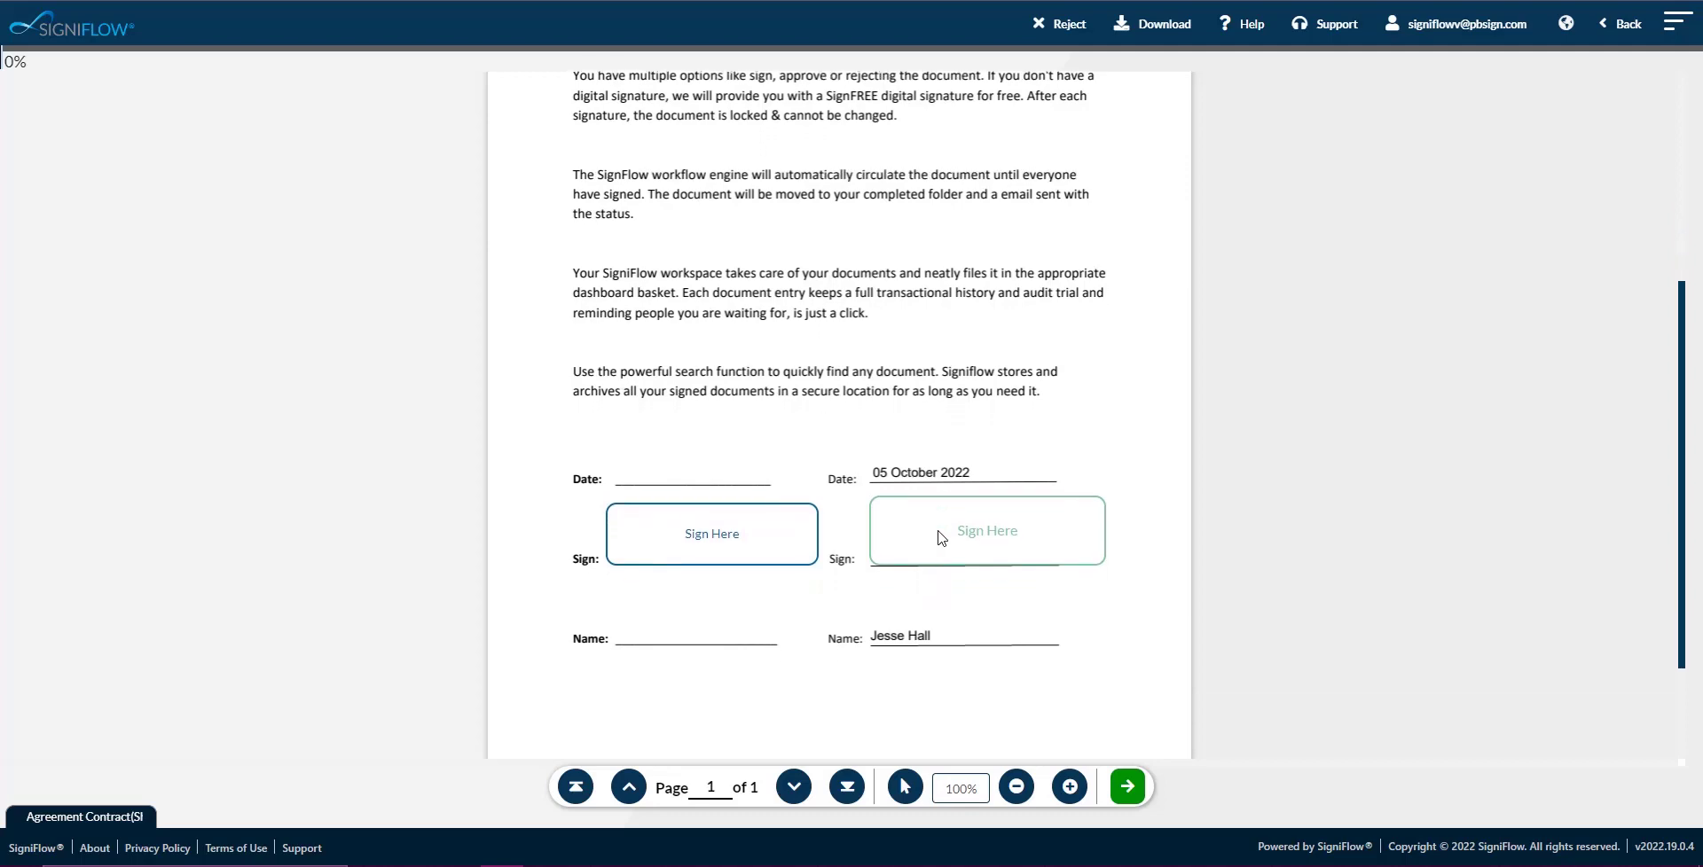
{"action": "left_click", "coordinate": [756, 549]}
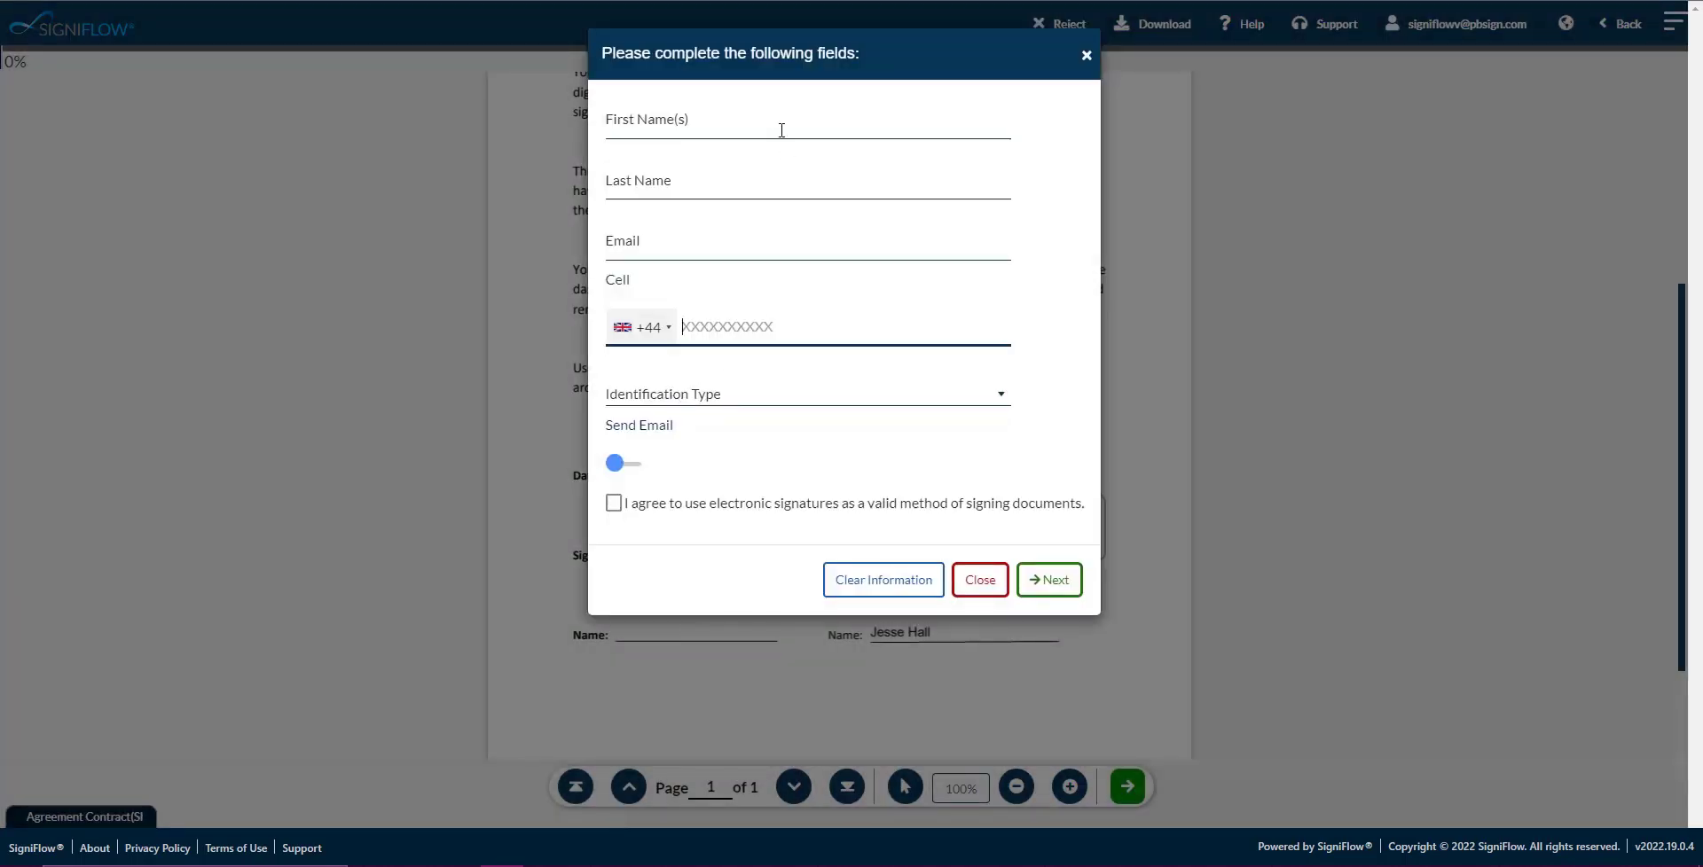
{"action": "left_click", "coordinate": [777, 120]}
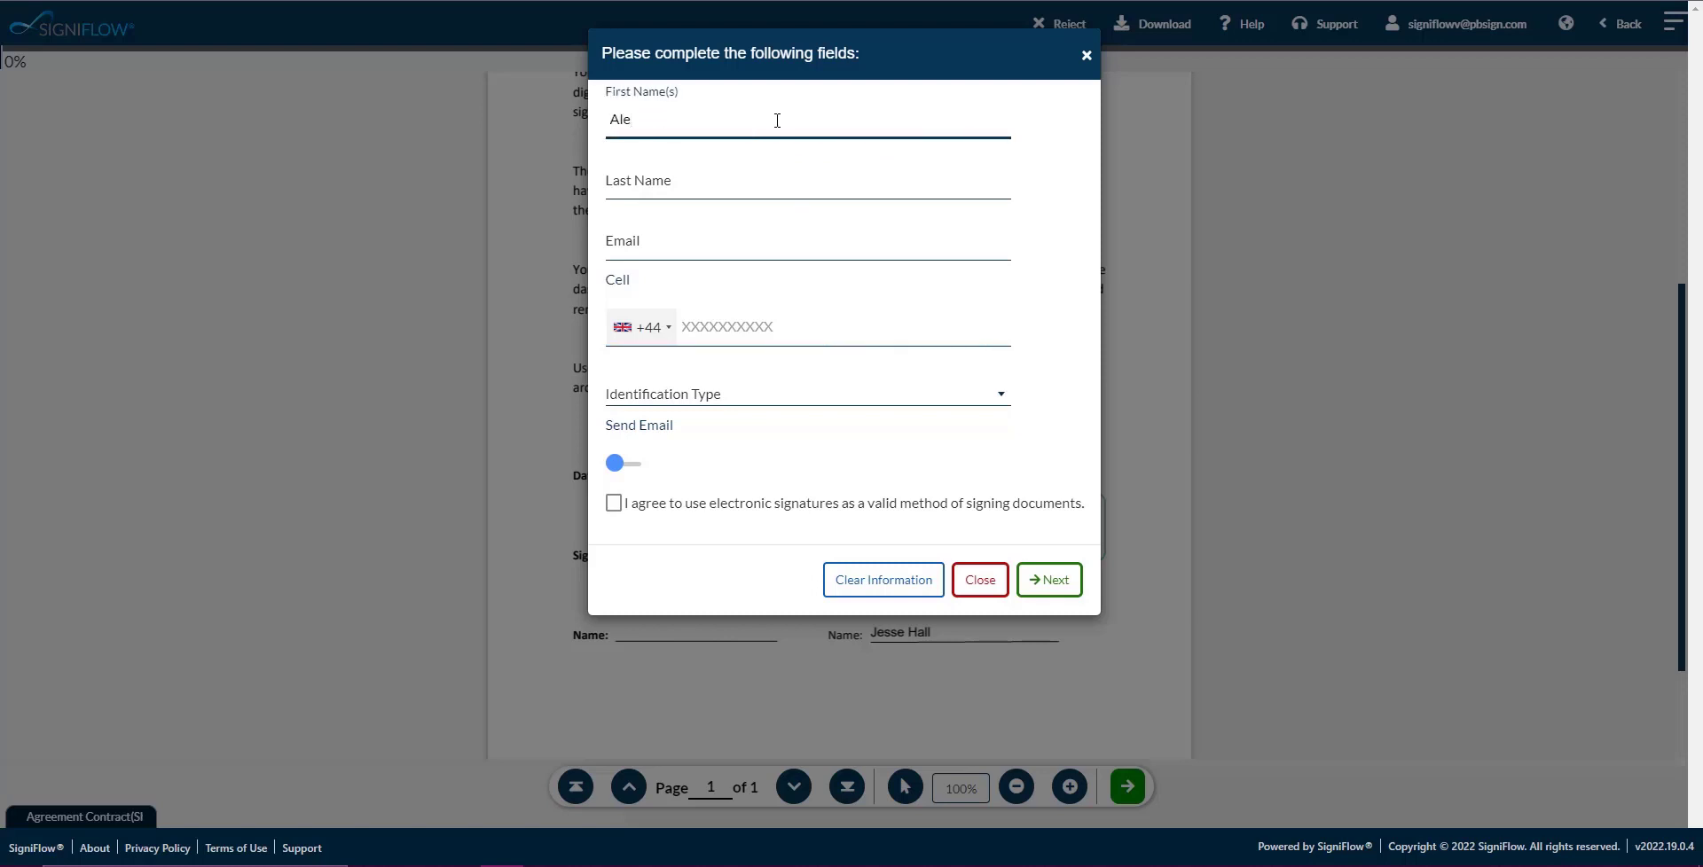
{"action": "left_click", "coordinate": [639, 181]}
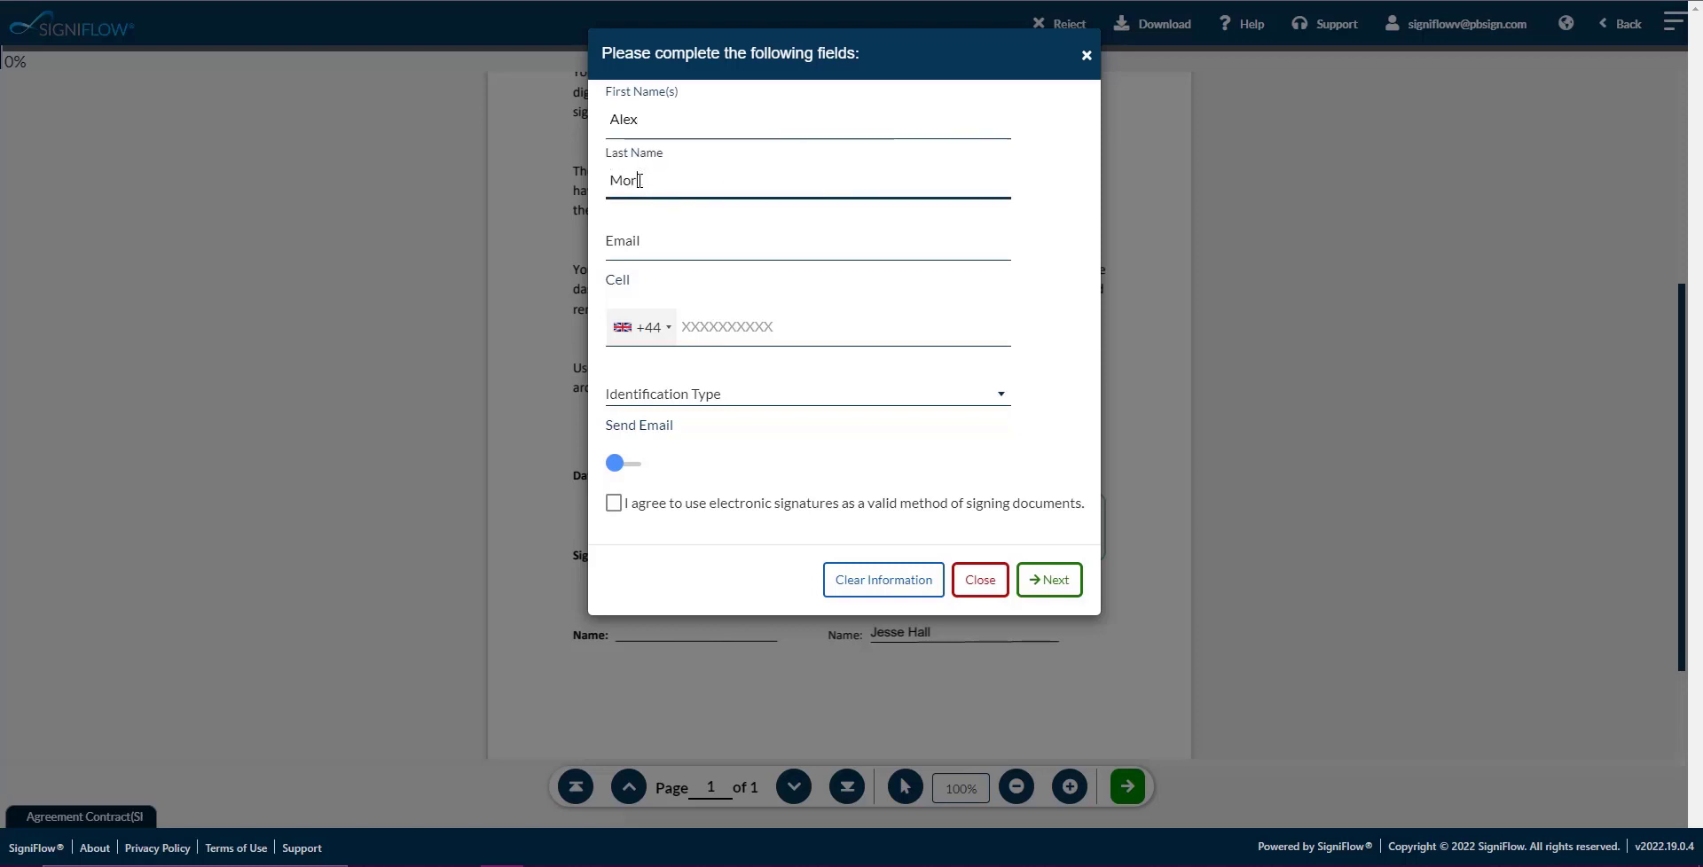
Paste the signer's e-mail and cell number, choose identification type None, and accept electronic signing.
{"action": "left_click", "coordinate": [653, 241]}
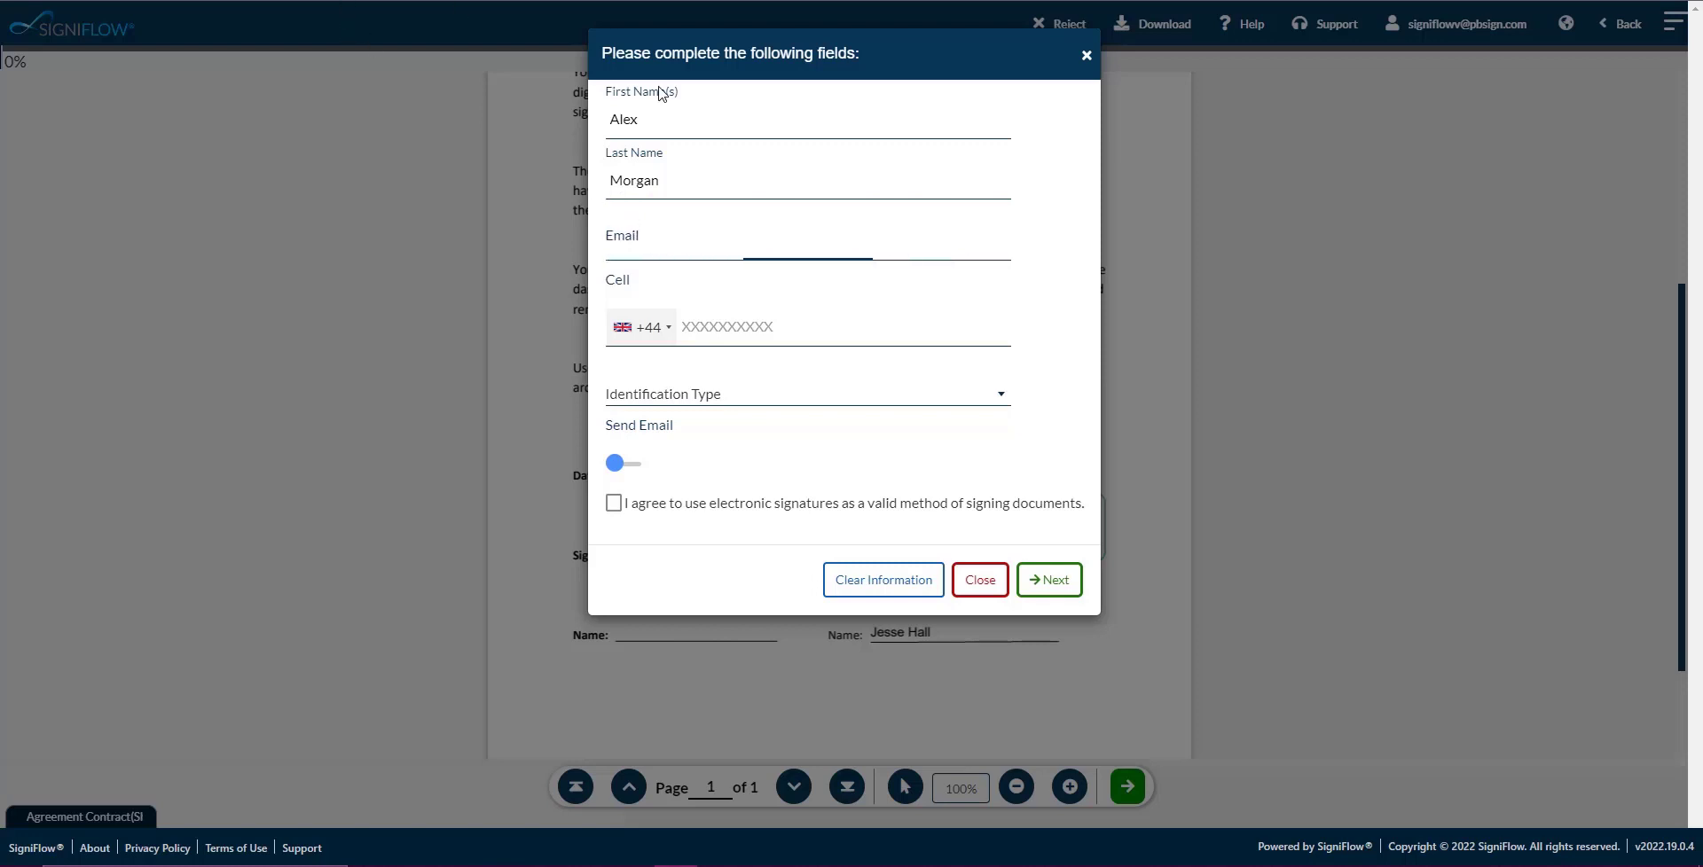
{"action": "left_click", "coordinate": [659, 248]}
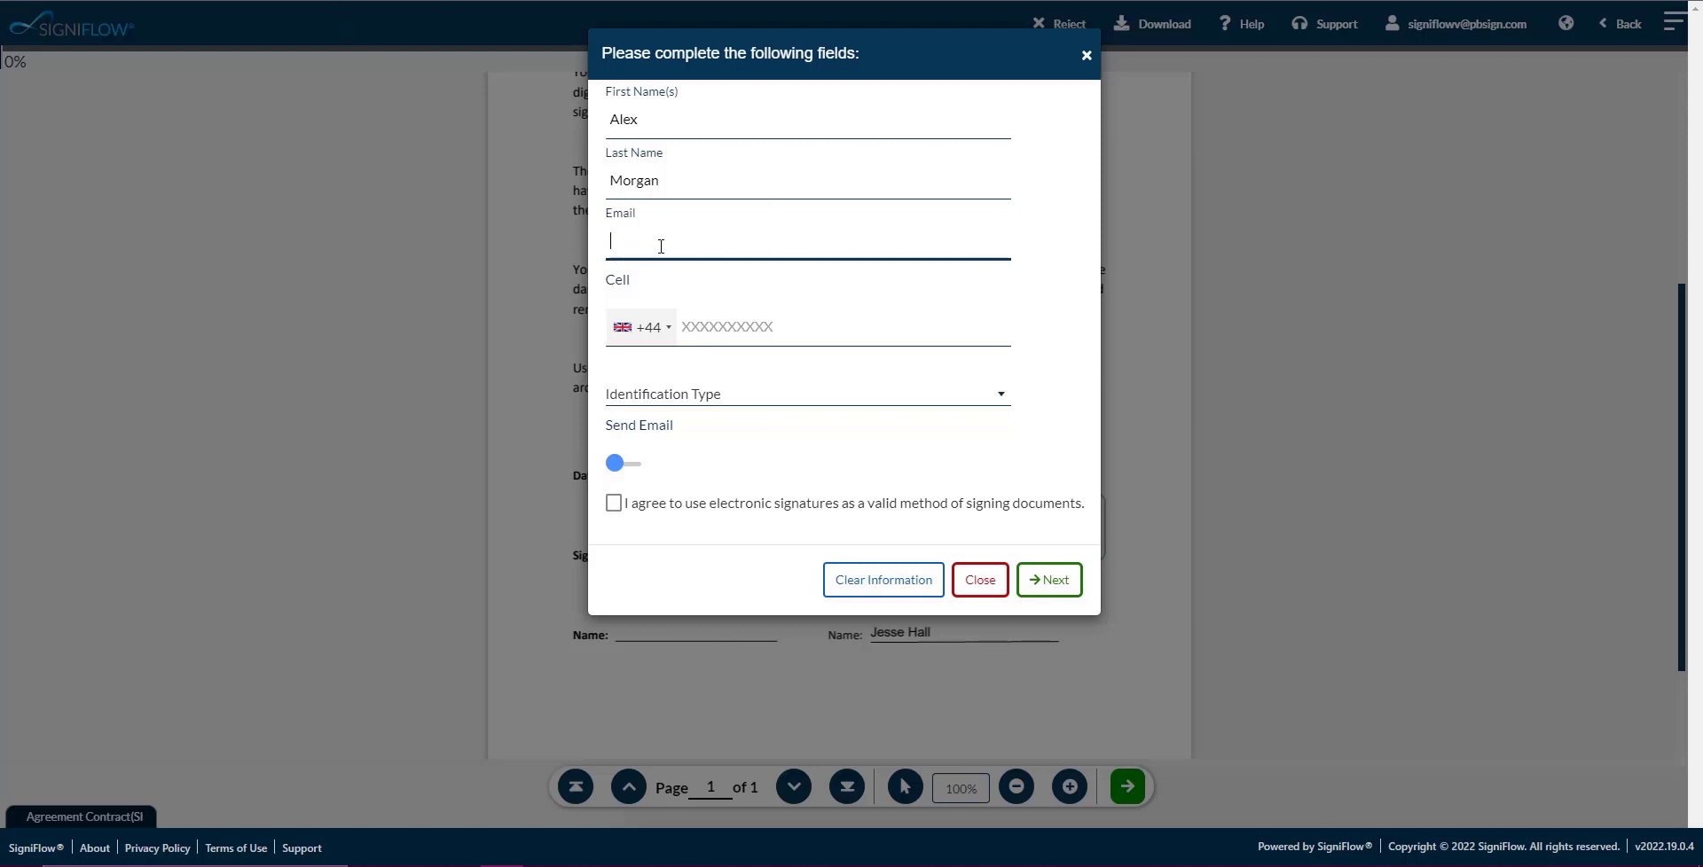
{"action": "key", "text": "ctrl+v"}
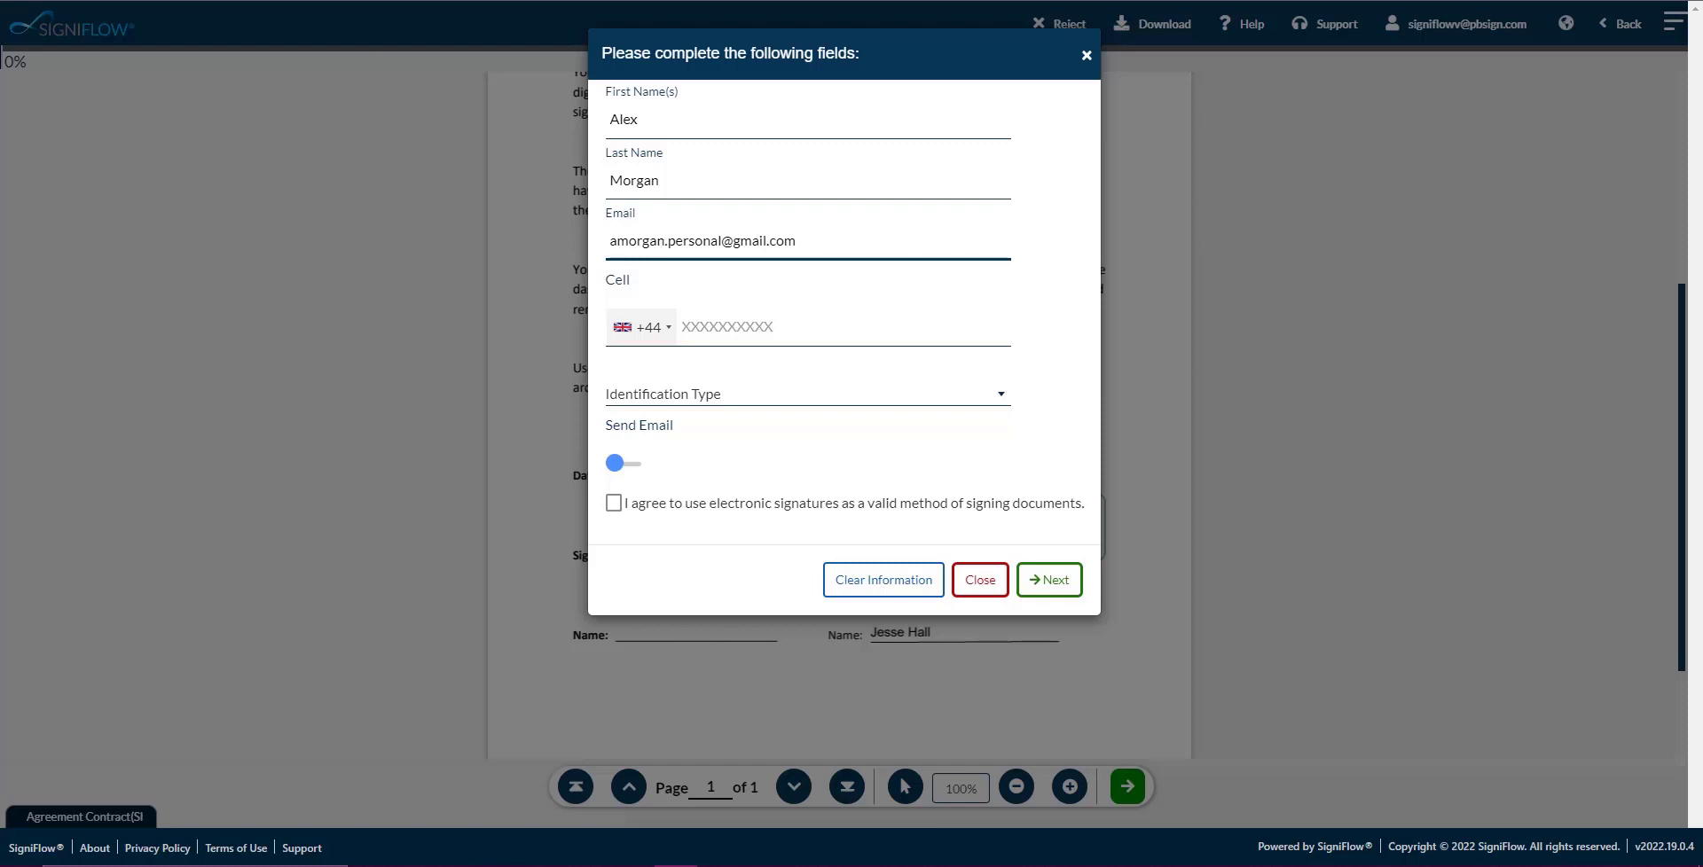
{"action": "left_click", "coordinate": [665, 328]}
{"action": "left_click", "coordinate": [699, 326]}
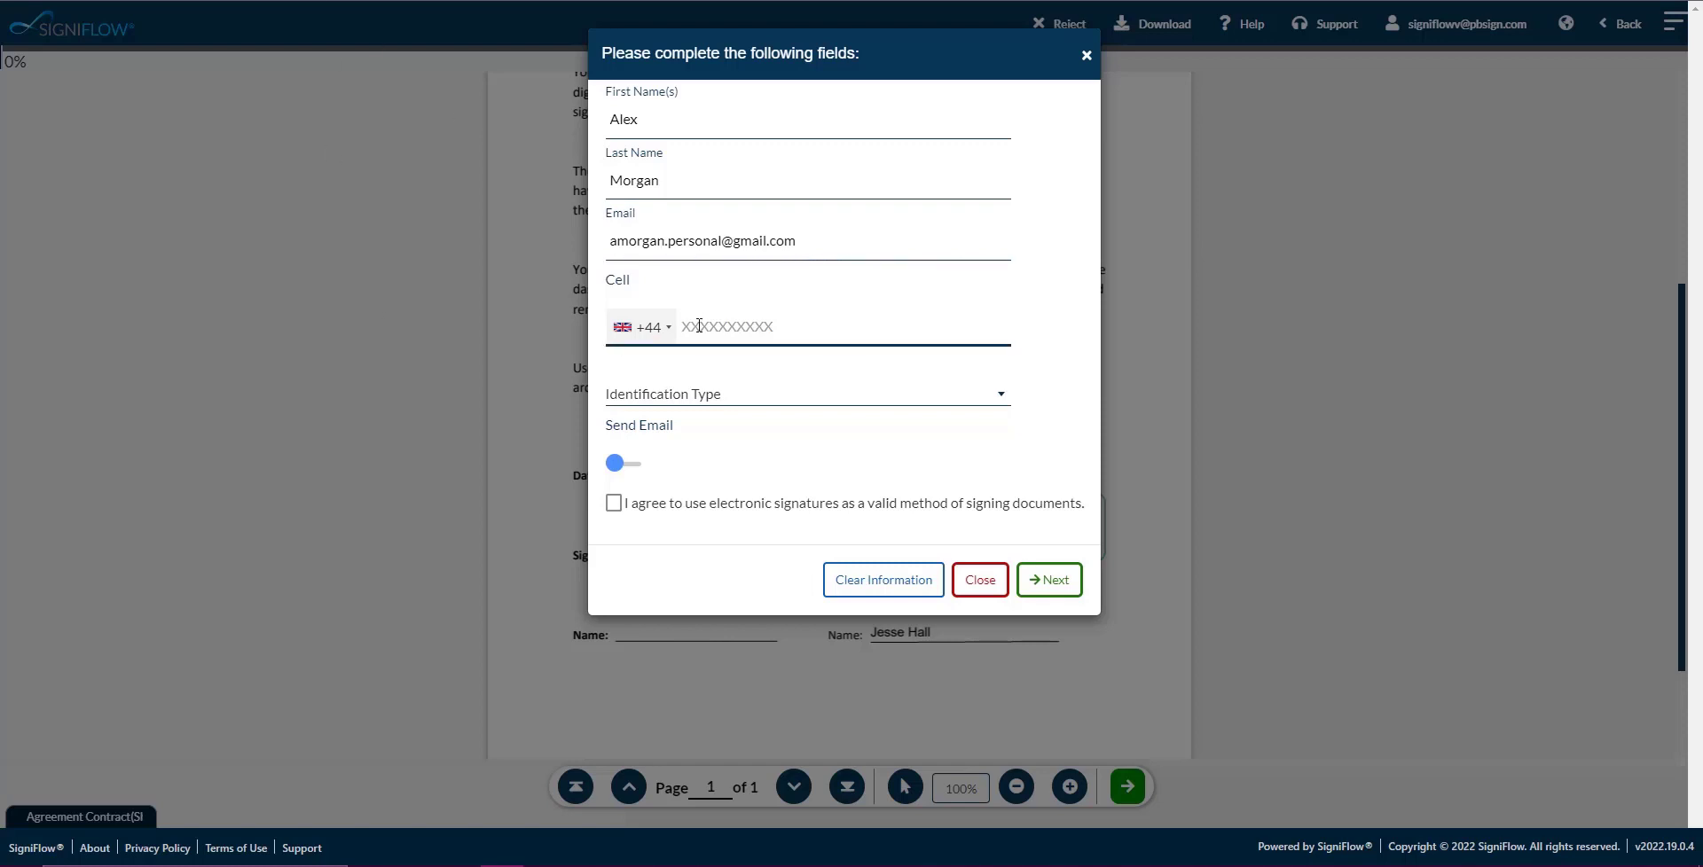
{"action": "left_click", "coordinate": [707, 393]}
{"action": "left_click", "coordinate": [685, 489]}
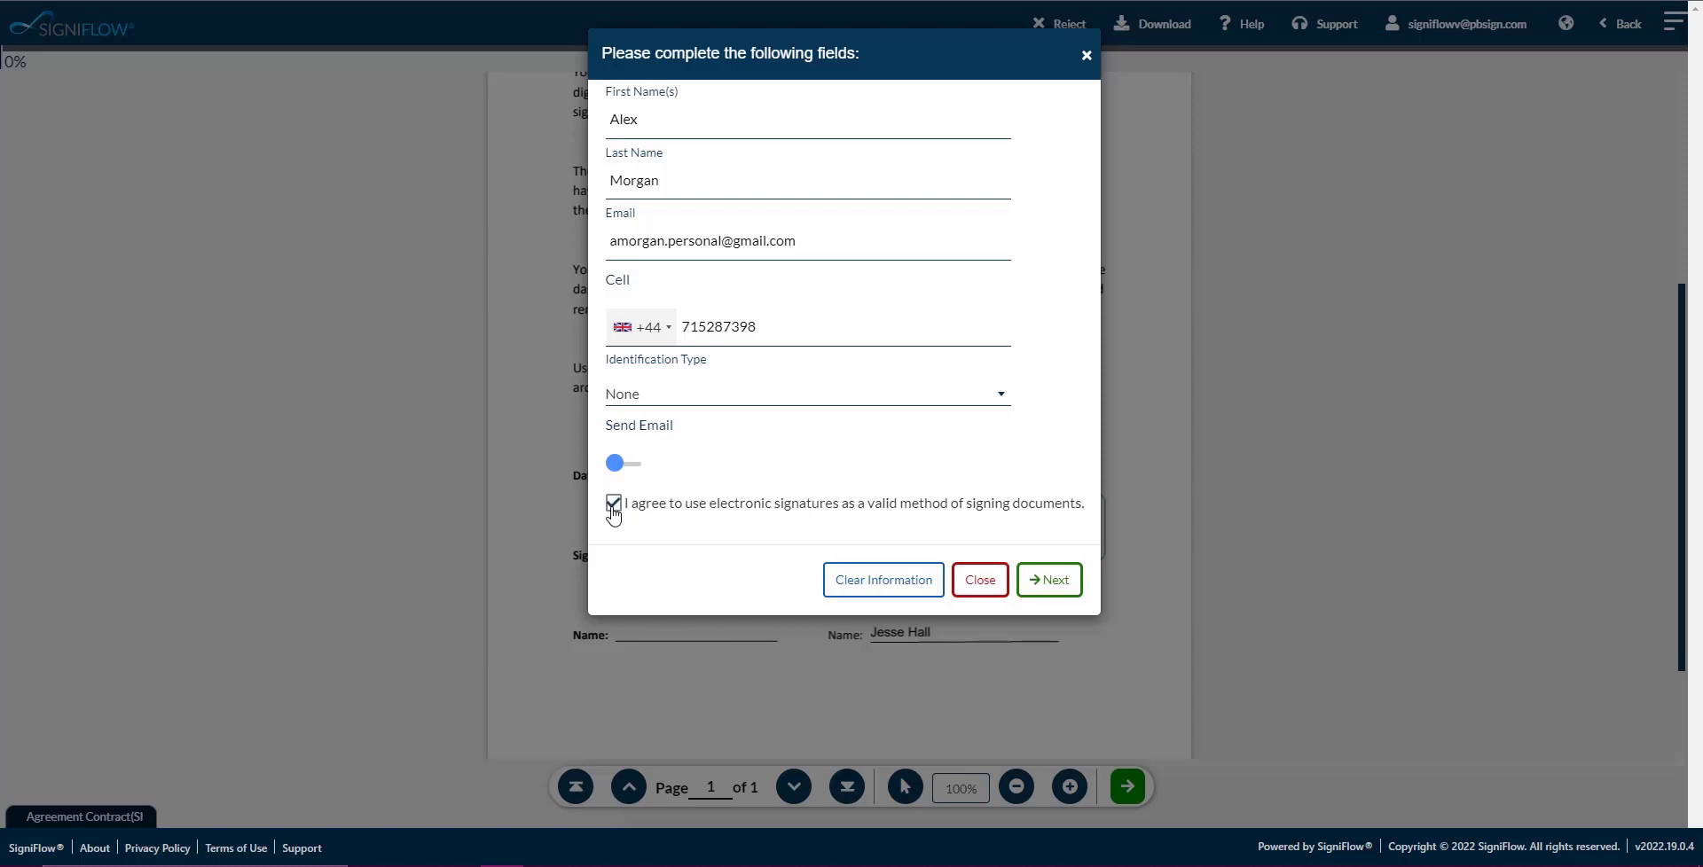
Submit the signer details and draw a three-stroke signature on the capture-device pad.
{"action": "left_click", "coordinate": [1041, 582]}
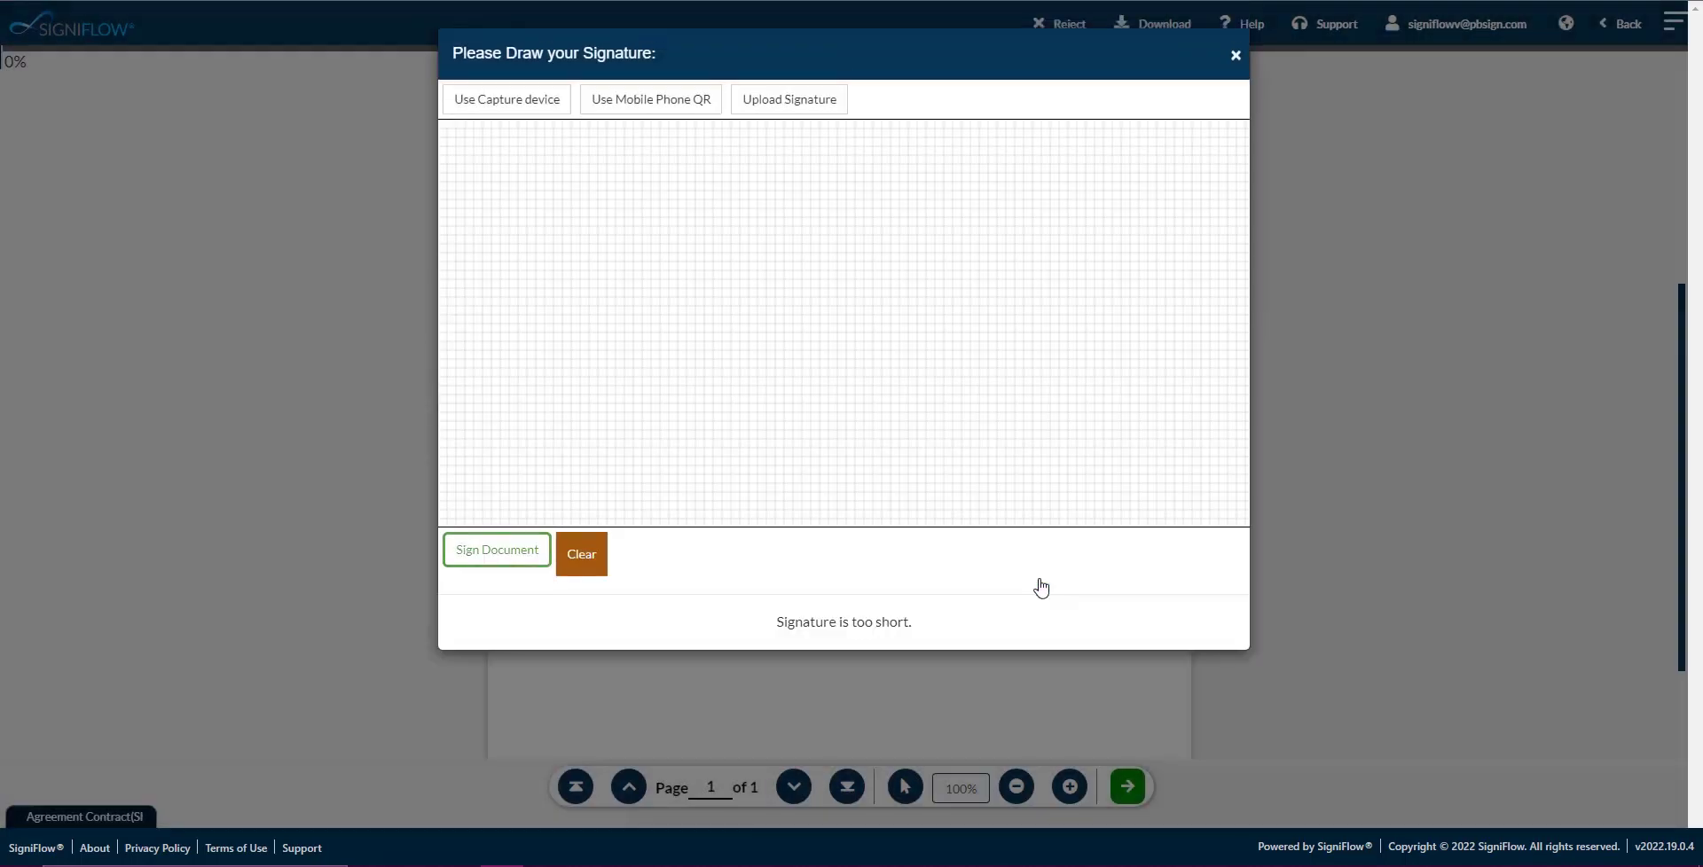
{"action": "left_click", "coordinate": [511, 108]}
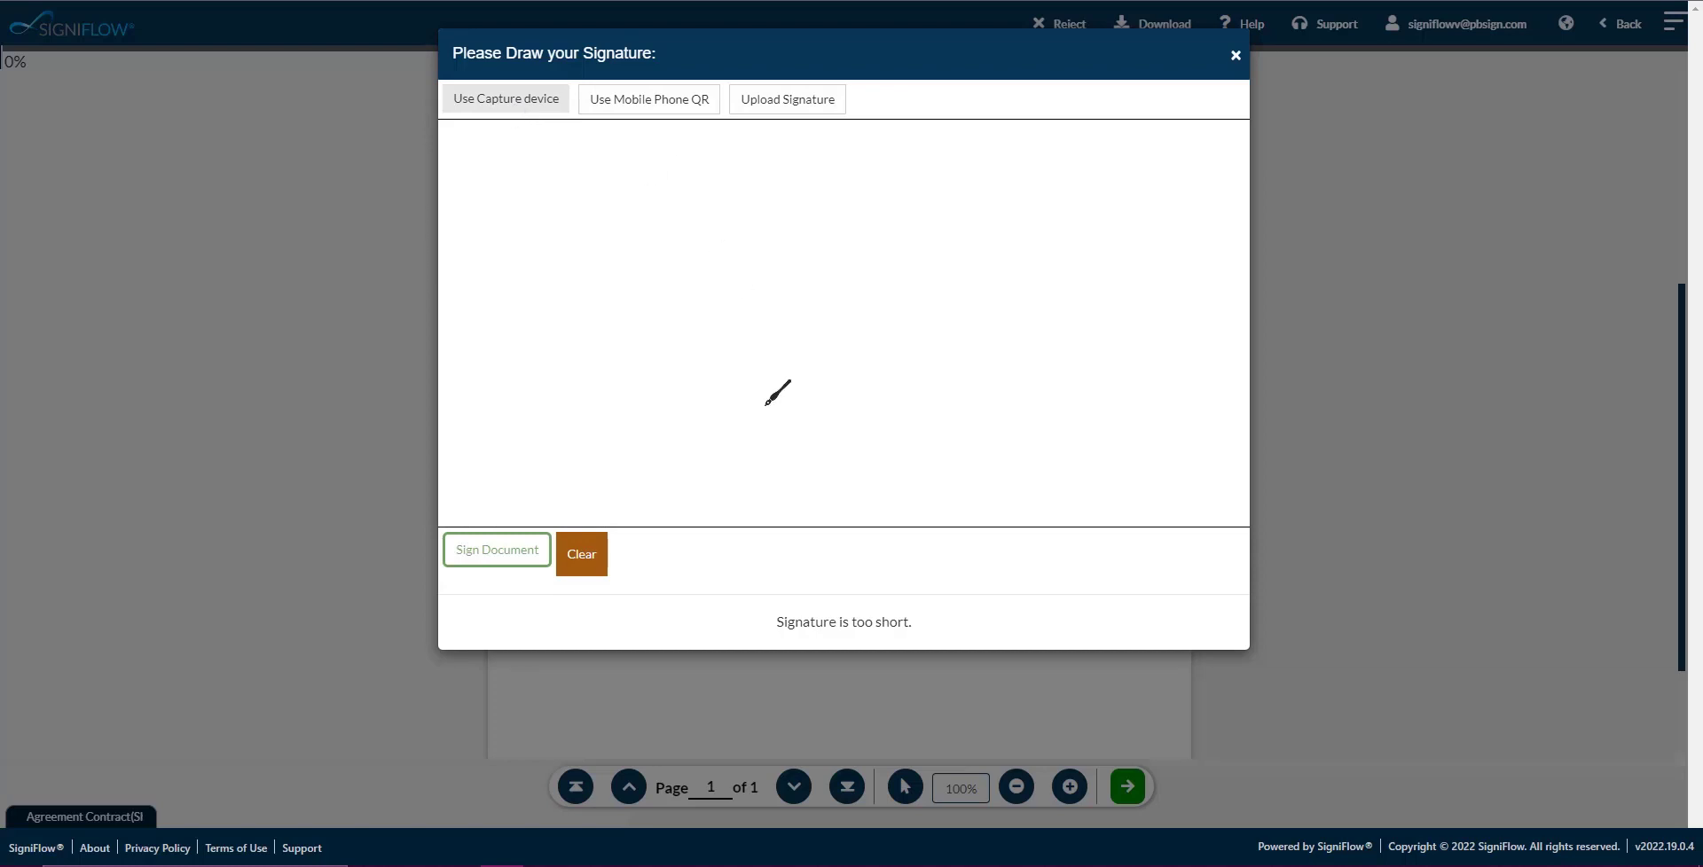
{"action": "mouse_move", "coordinate": [718, 413]}
{"action": "left_mouse_down"}
{"action": "mouse_move", "coordinate": [710, 264]}
{"action": "mouse_move", "coordinate": [897, 408]}
{"action": "mouse_move", "coordinate": [897, 432]}
{"action": "left_mouse_up"}
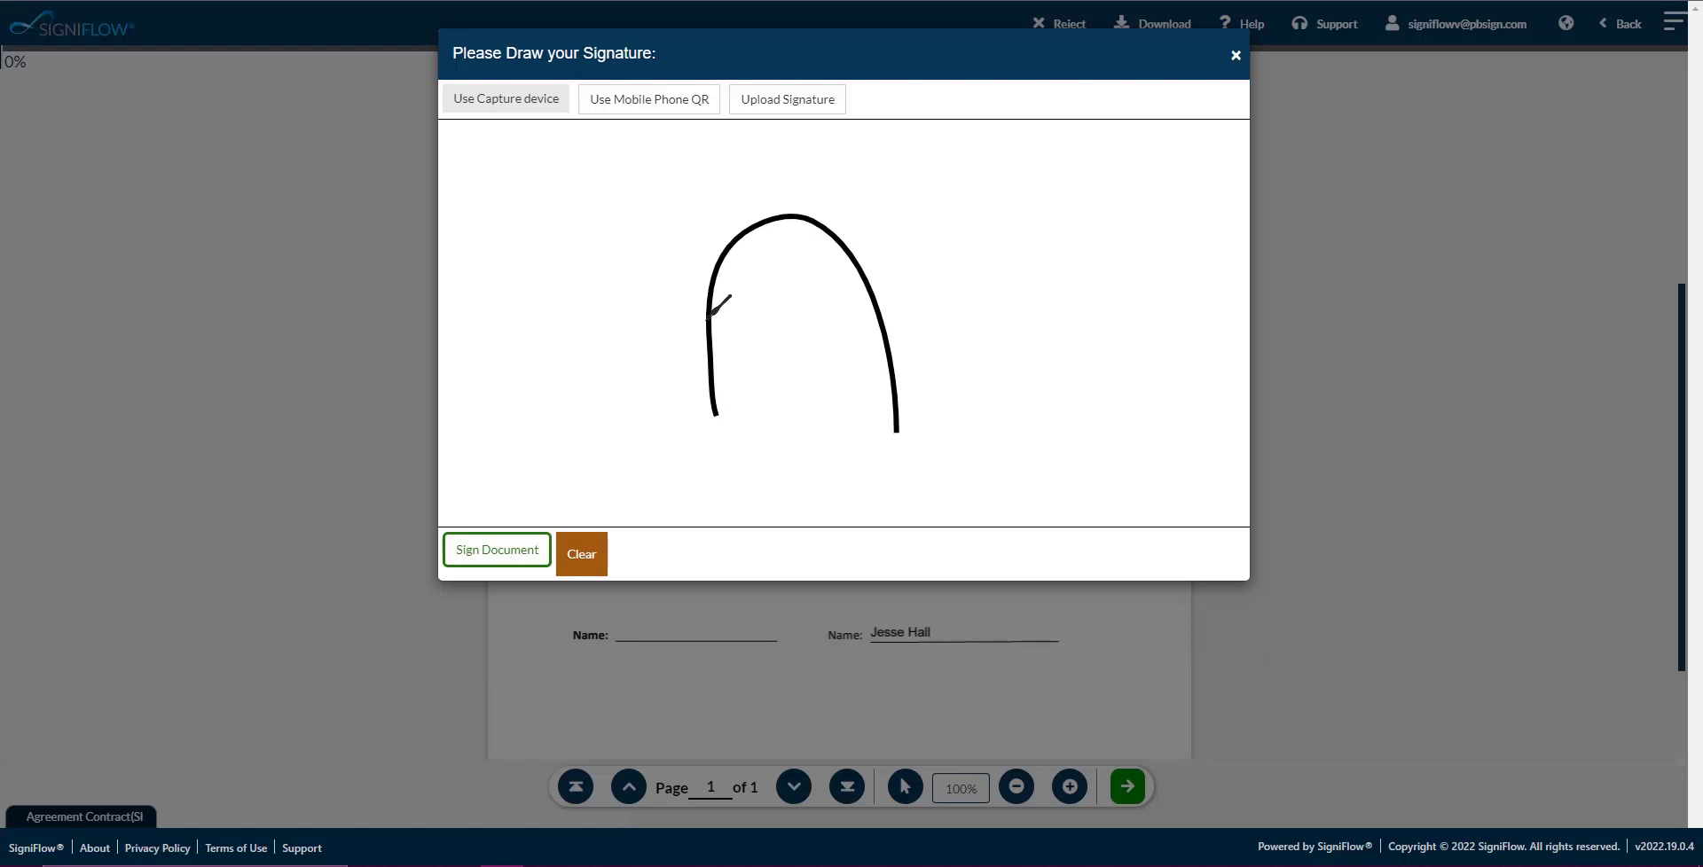
{"action": "mouse_move", "coordinate": [707, 320]}
{"action": "left_mouse_down"}
{"action": "mouse_move", "coordinate": [830, 329]}
{"action": "mouse_move", "coordinate": [758, 449]}
{"action": "left_mouse_up"}
{"action": "mouse_move", "coordinate": [776, 322]}
{"action": "left_mouse_down"}
{"action": "mouse_move", "coordinate": [868, 299]}
{"action": "mouse_move", "coordinate": [1001, 412]}
{"action": "left_mouse_up"}
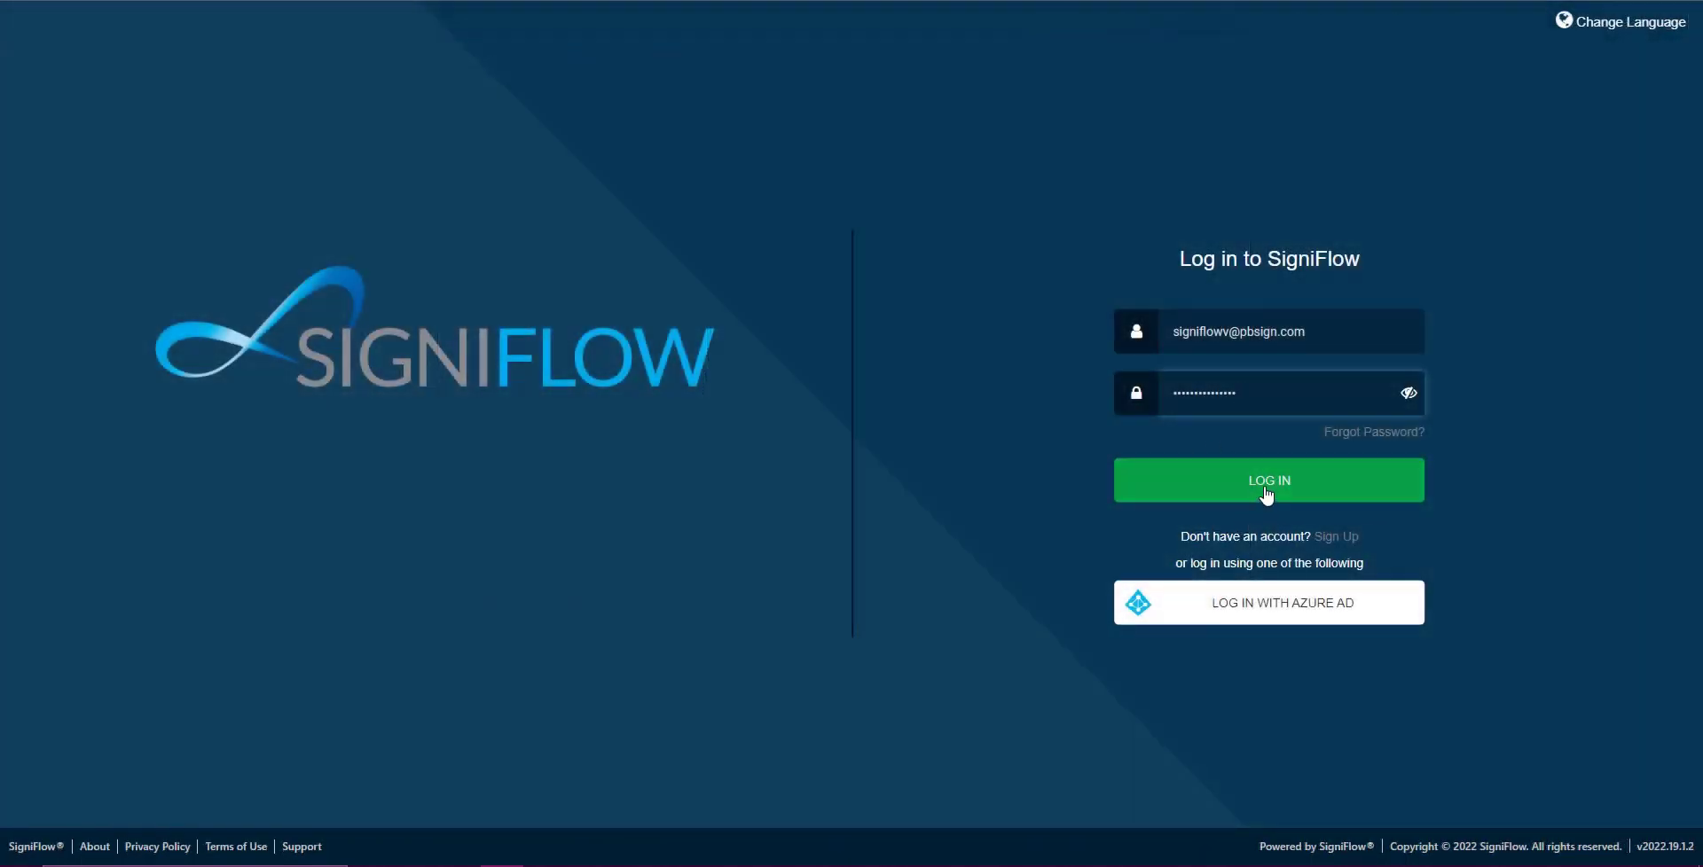
Log in, create a new workflow, upload Agreement Contract(Short).docx and continue to document information.
{"action": "left_click", "coordinate": [1268, 483]}
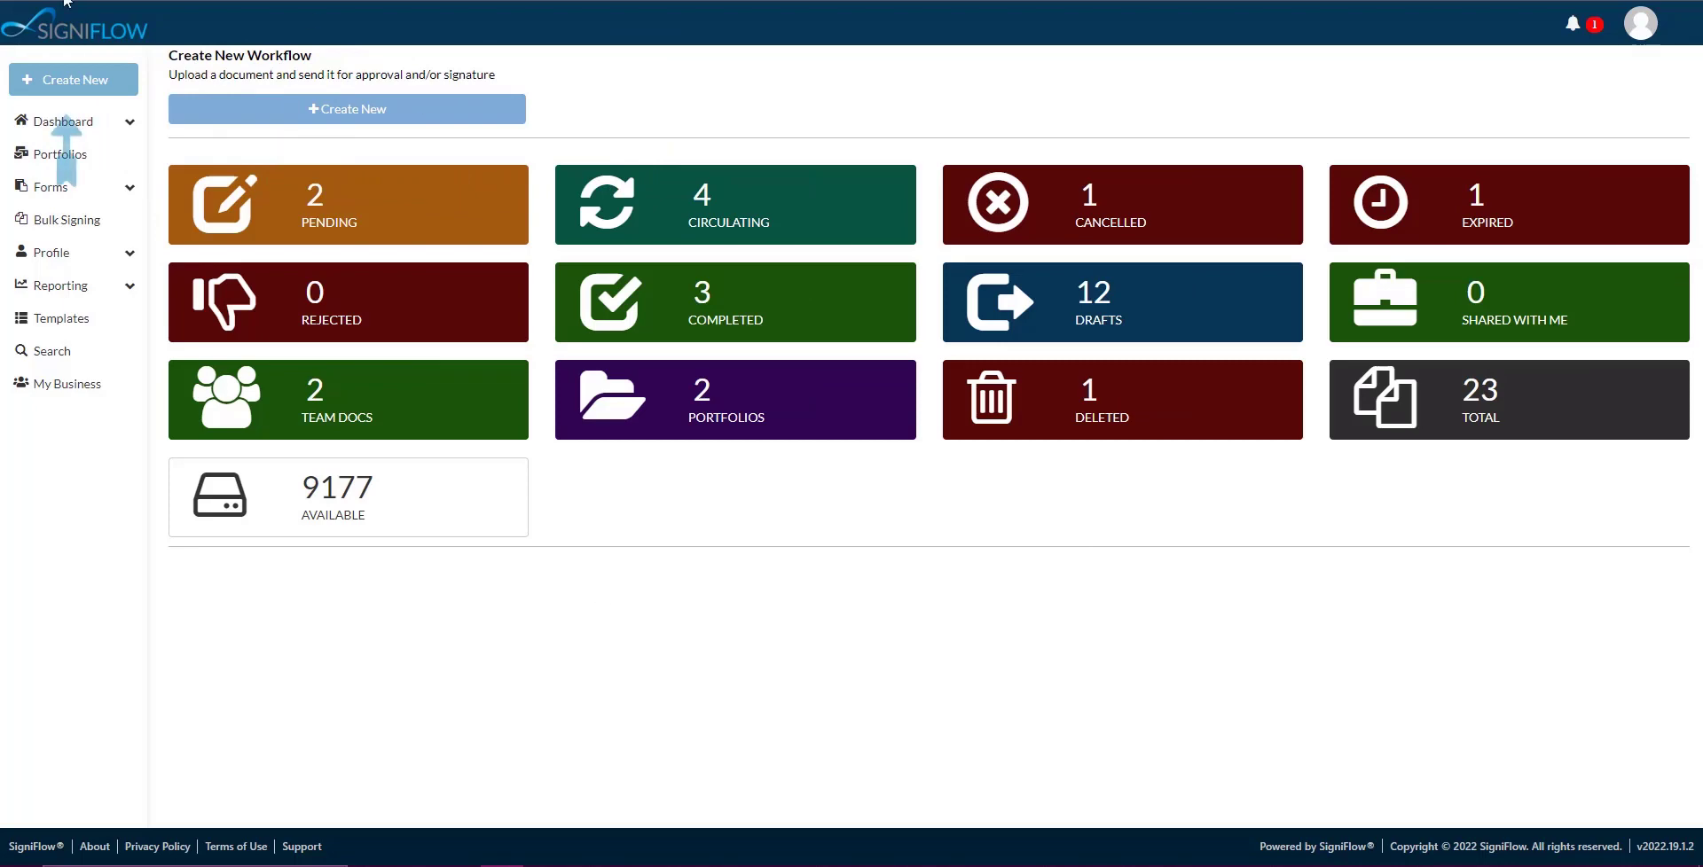
{"action": "left_click", "coordinate": [351, 113]}
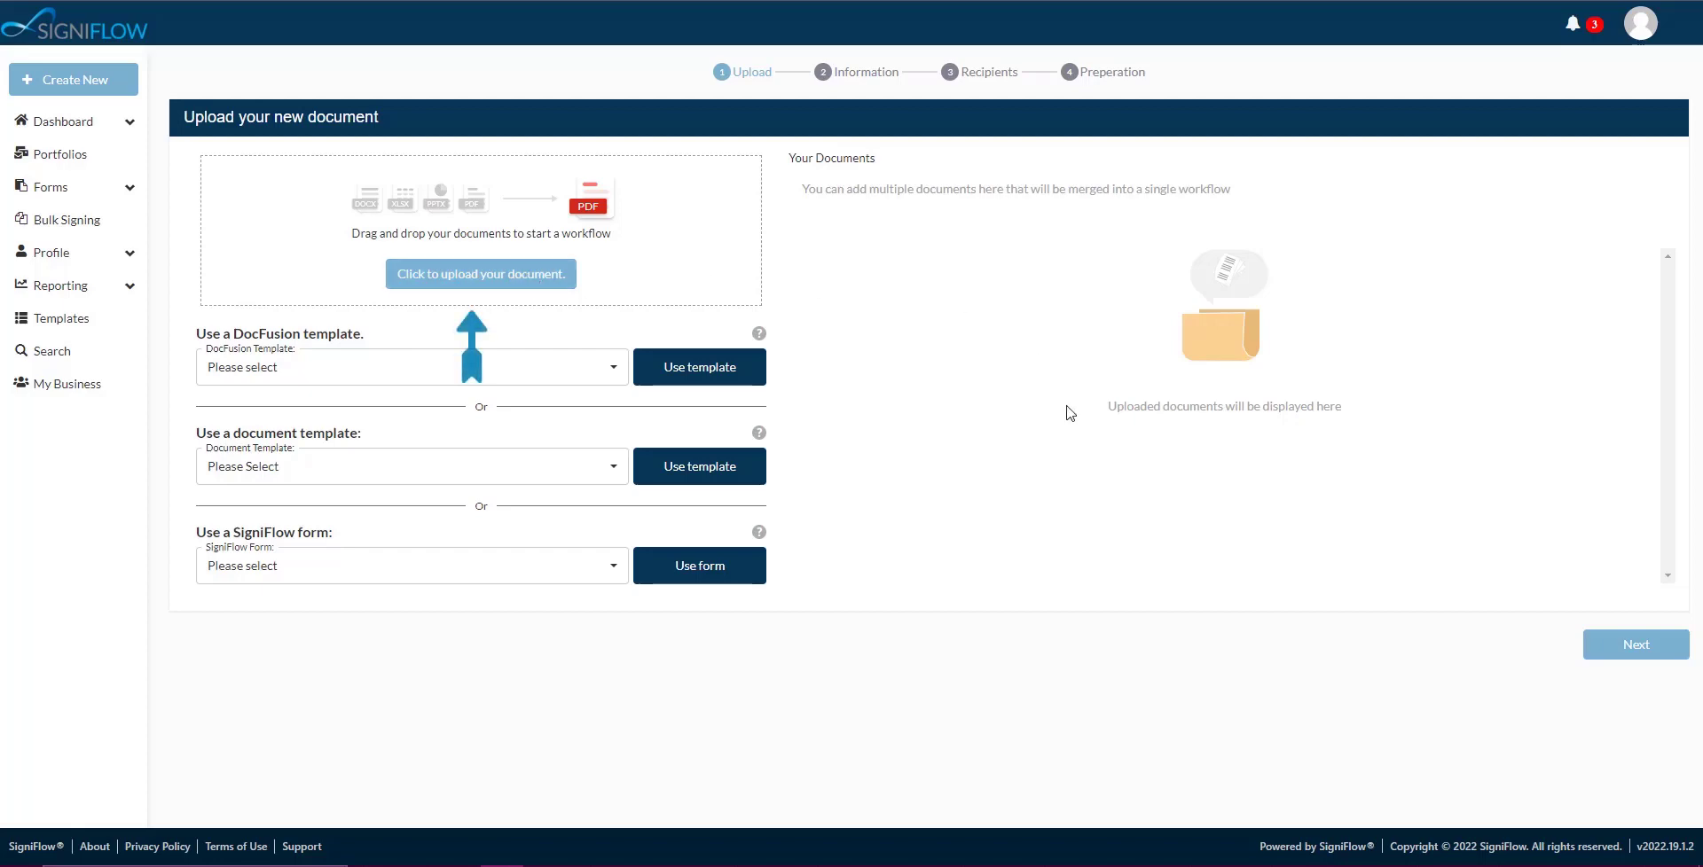
{"action": "left_click", "coordinate": [448, 277]}
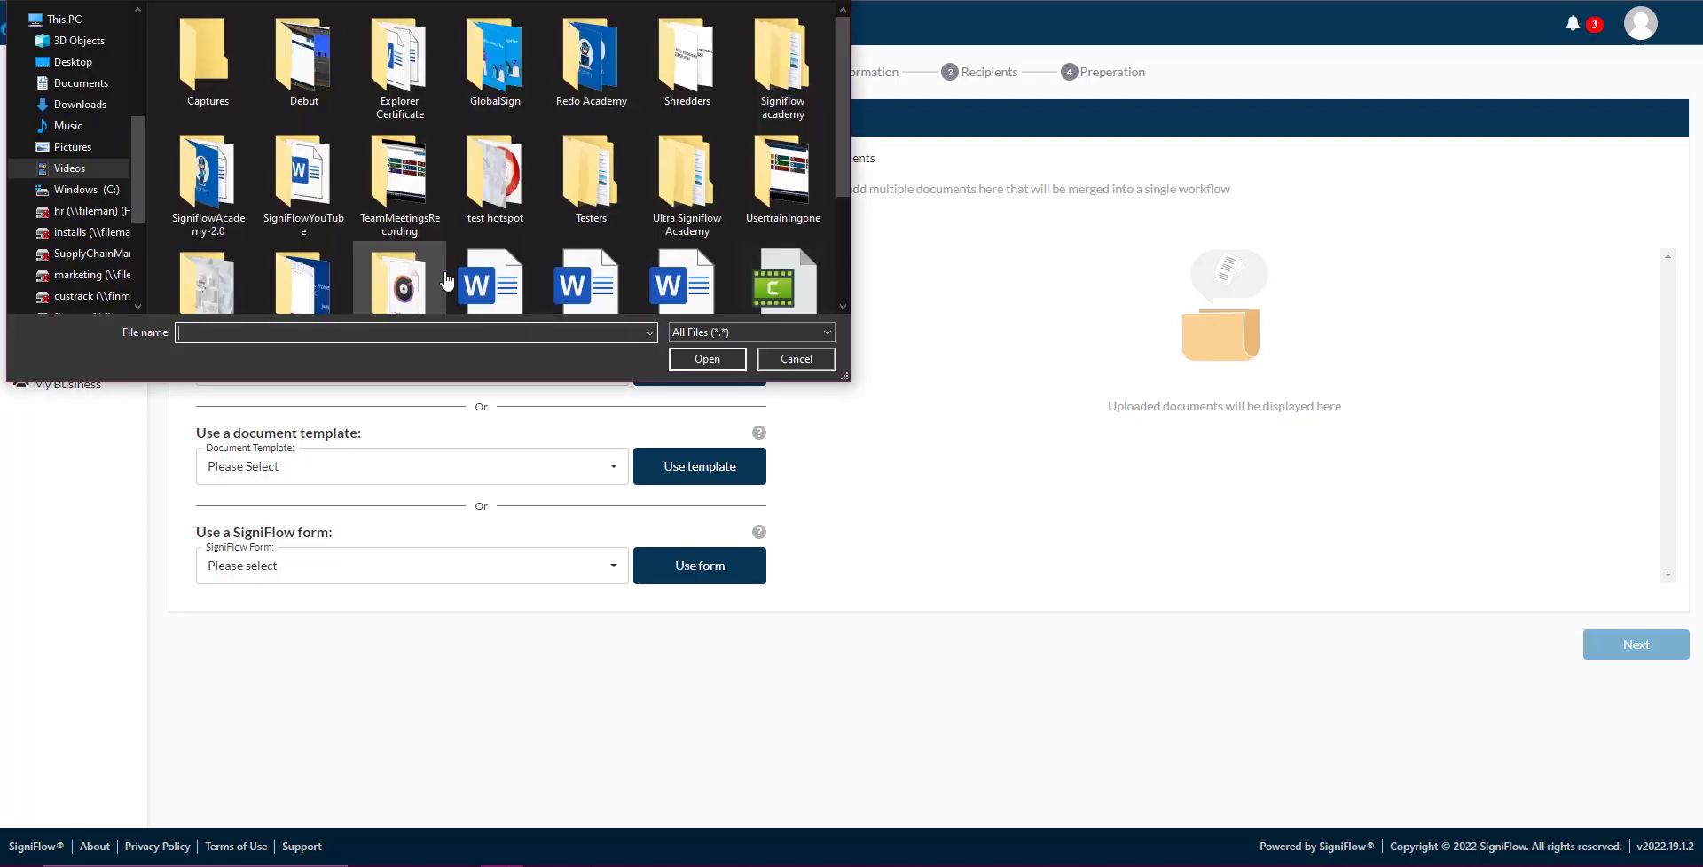
{"action": "scroll", "coordinate": [842, 151], "scroll_direction": "down", "scroll_amount": 2}
{"action": "left_click", "coordinate": [588, 186]}
{"action": "left_click", "coordinate": [707, 358]}
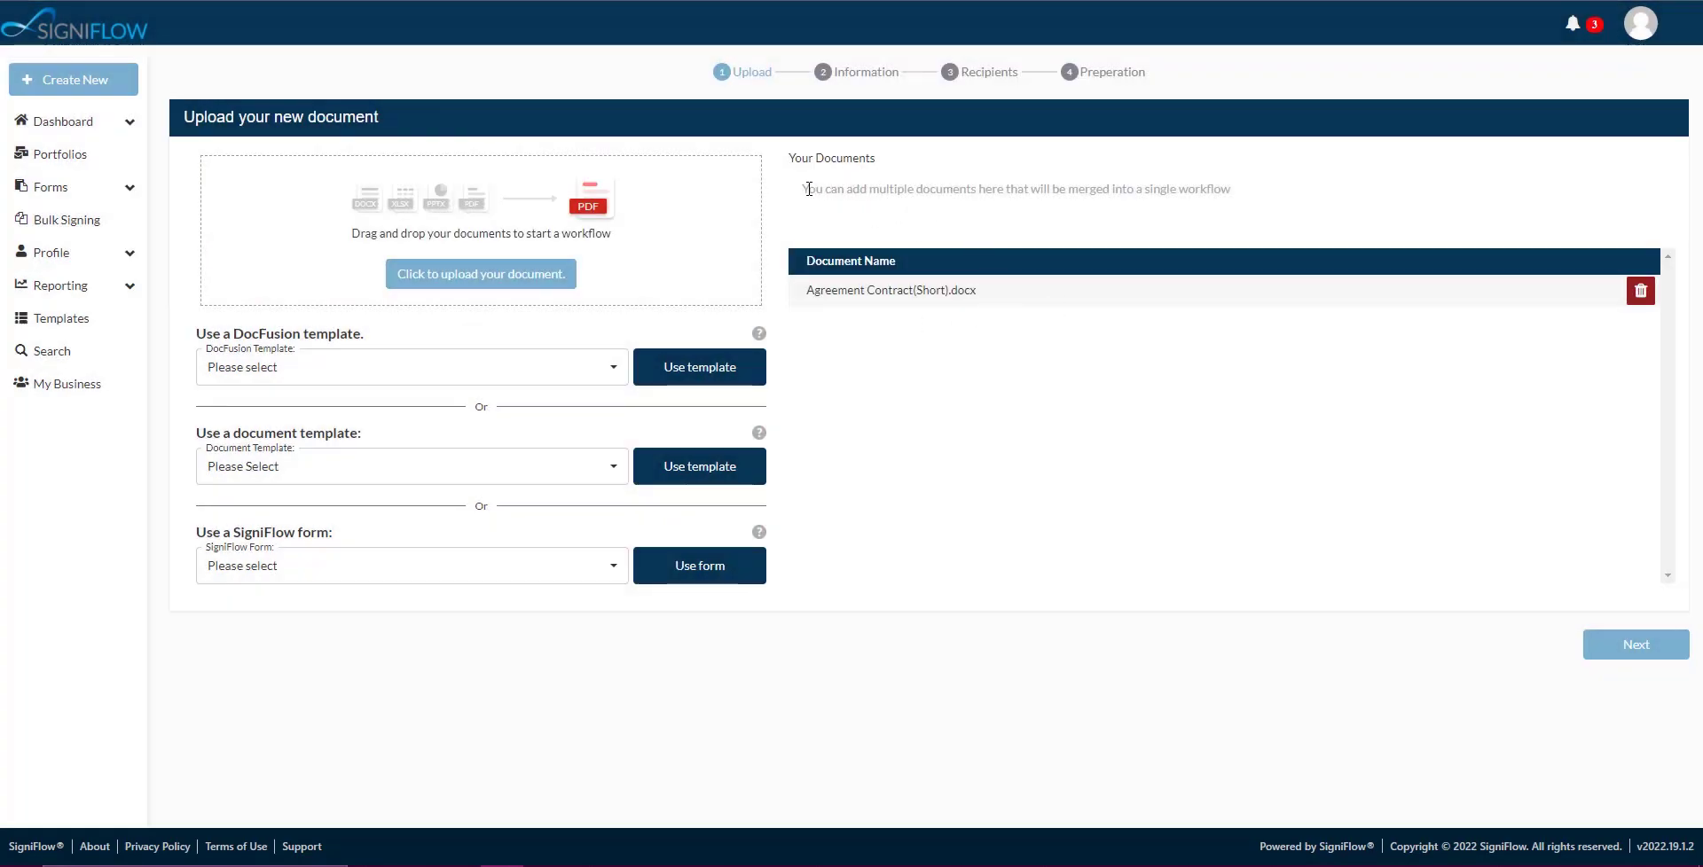
{"action": "left_click_drag", "start_coordinate": [808, 189], "coordinate": [1239, 198]}
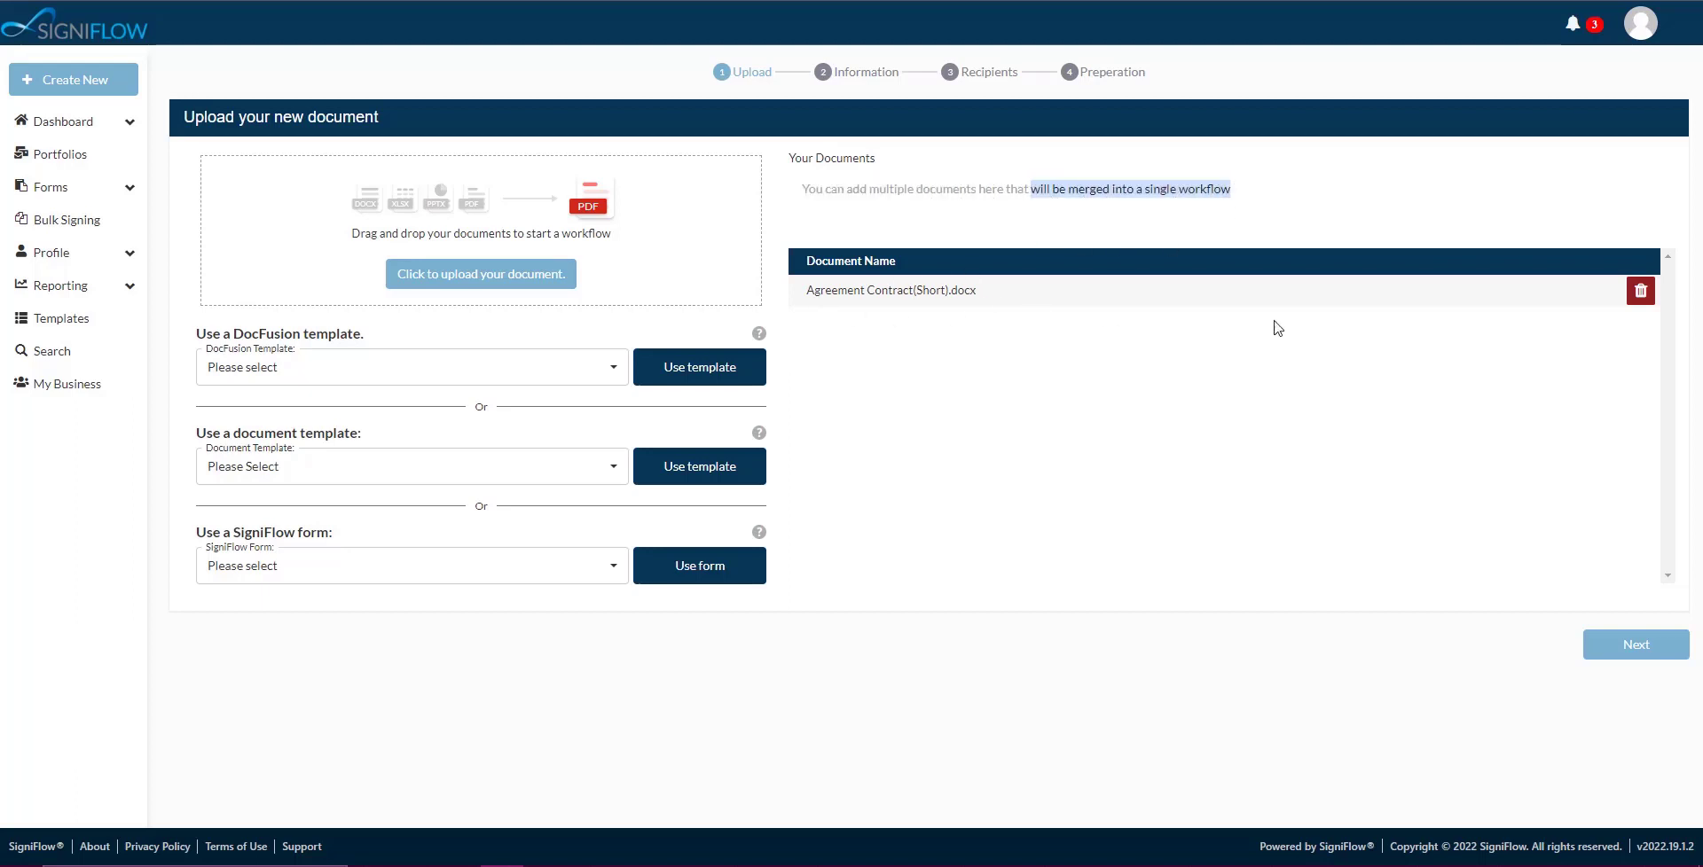
{"action": "left_click", "coordinate": [1658, 648]}
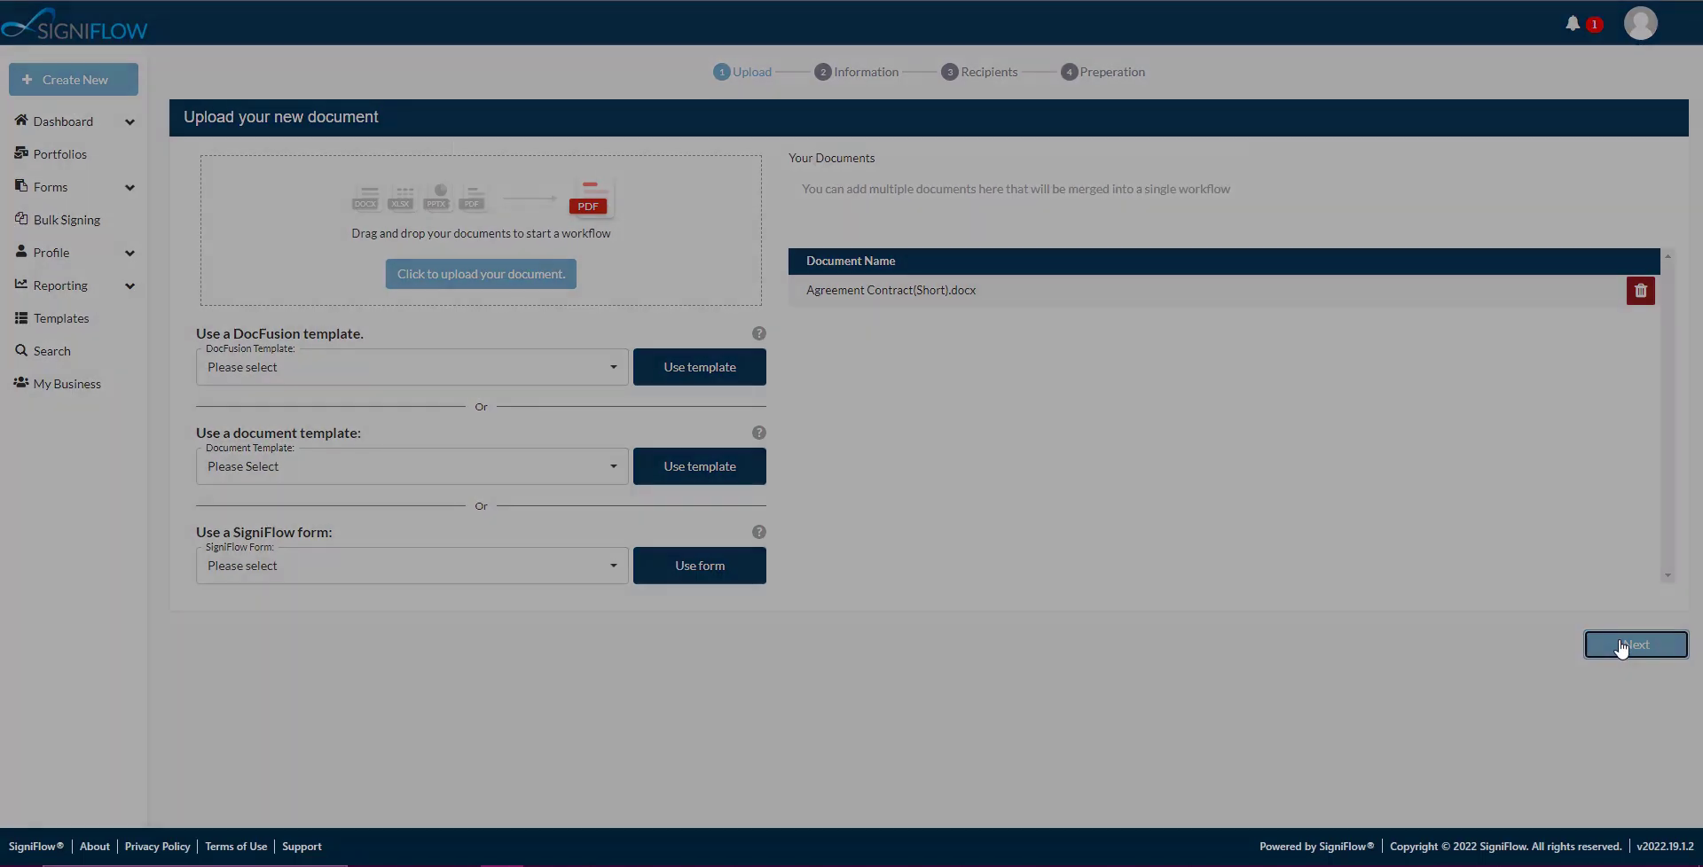
Rename the document to 'Standard Agreement Contract', removing '(Short)'.
{"action": "type", "text": "StandardAgreement Contract(Short).docx"}
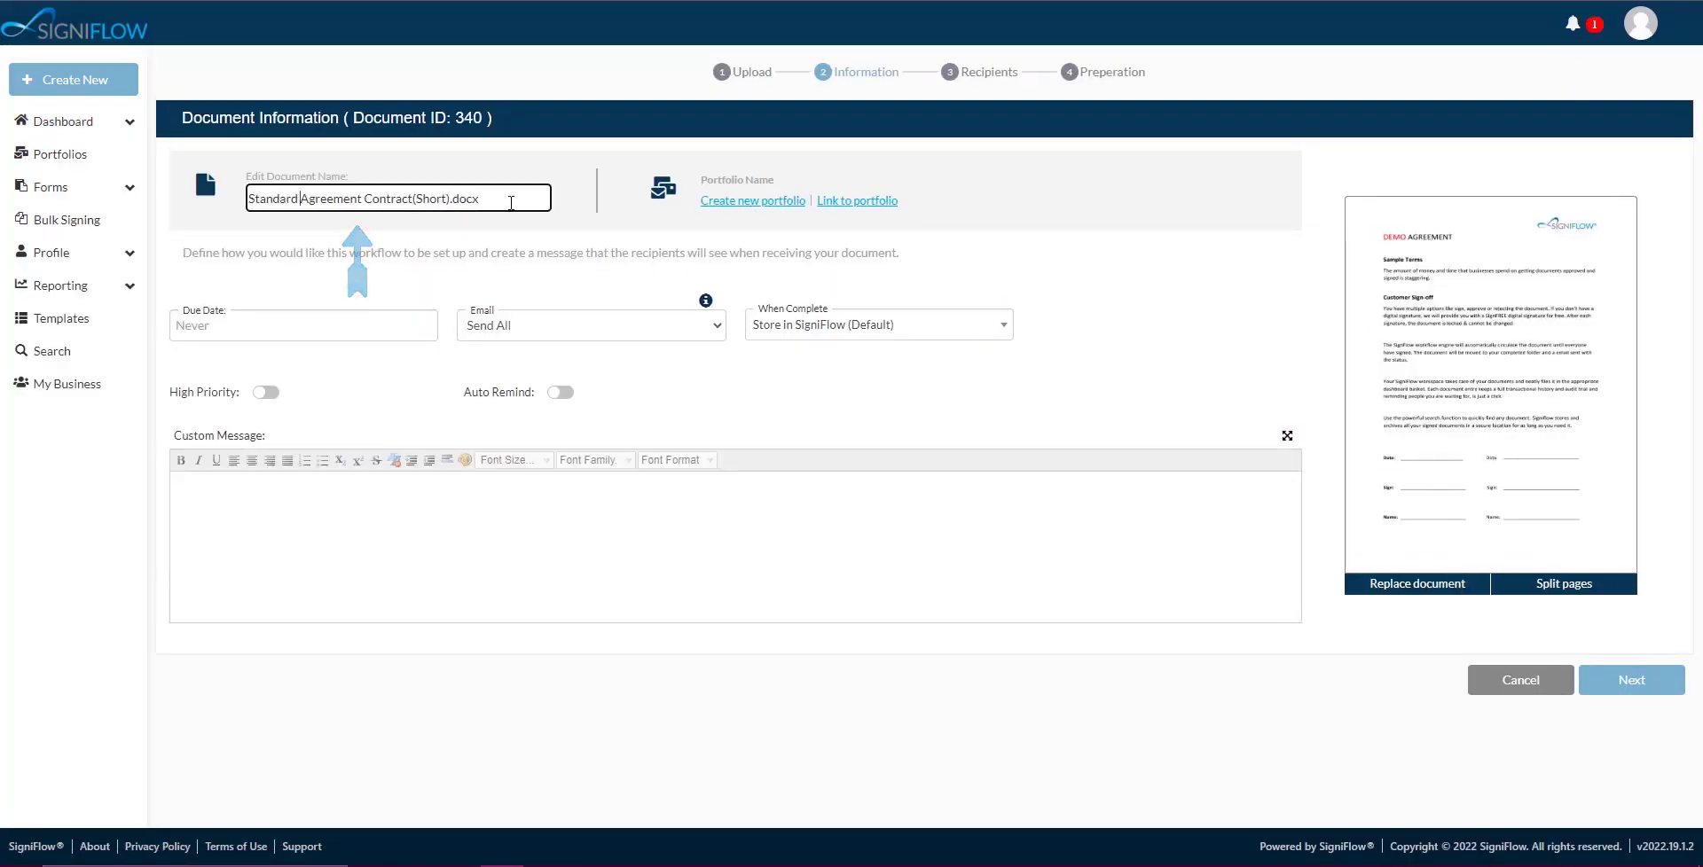
{"action": "left_click", "coordinate": [450, 199]}
{"action": "key", "text": "BackSpace"}
{"action": "key", "text": "BackSpace"}
{"action": "key", "text": "BackSpace"}
{"action": "key", "text": "BackSpace"}
{"action": "key", "text": "BackSpace"}
{"action": "key", "text": "BackSpace"}
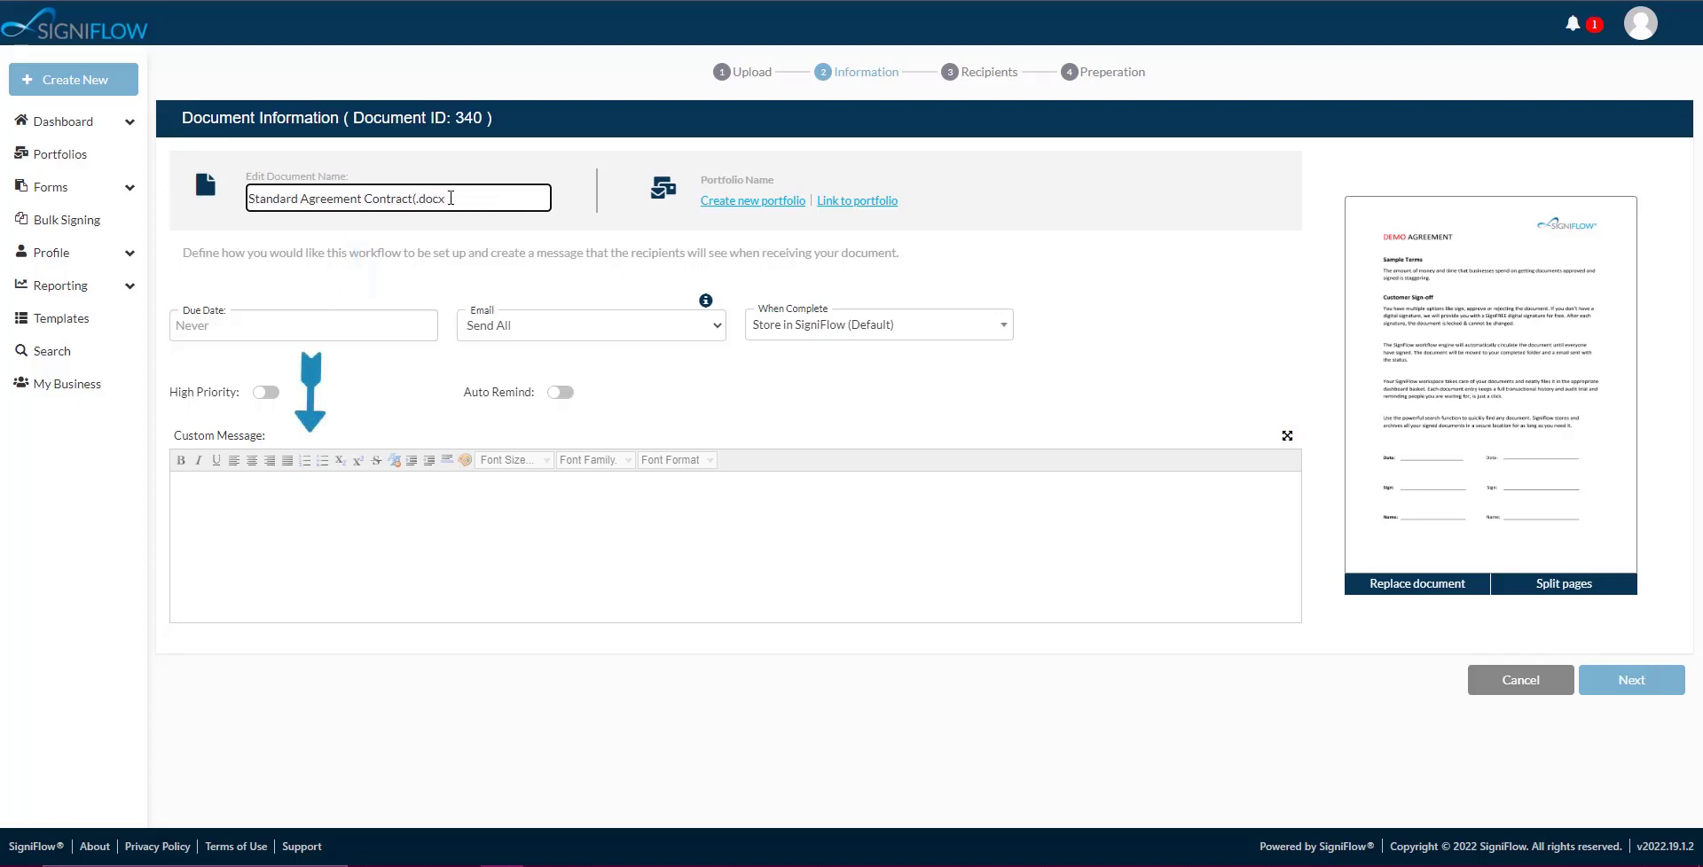
Set the custom message 'How to add an Ad-Hoc Face-To-Face signer to a workflow.' and continue to Recipients.
{"action": "left_click", "coordinate": [241, 485]}
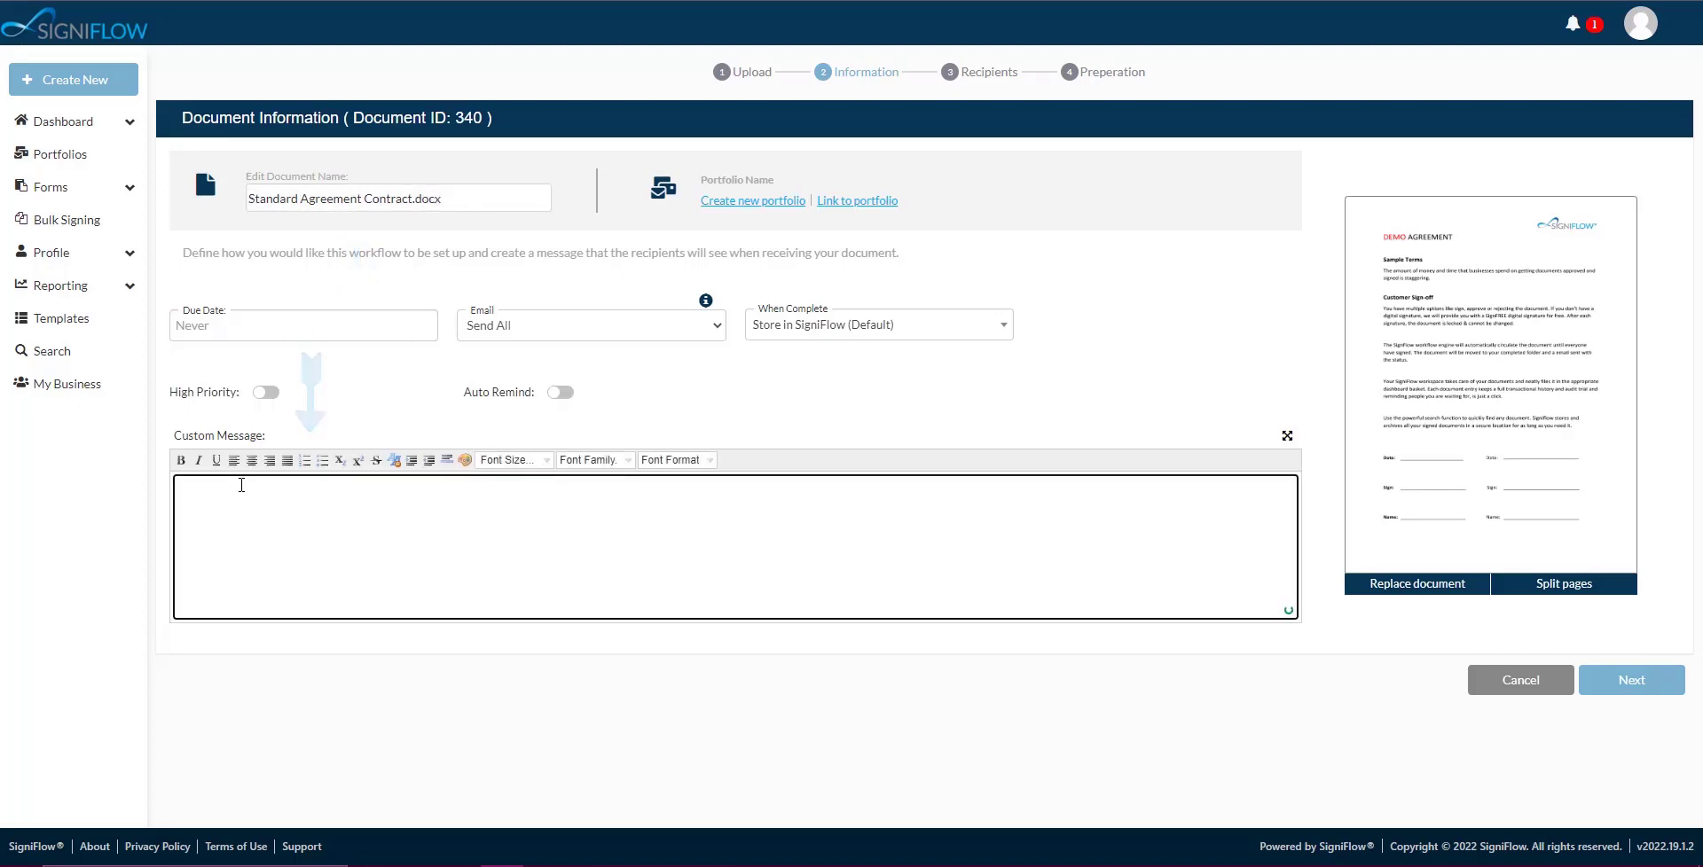
{"action": "type", "text": "How to add a Ad-Hoc Face-"}
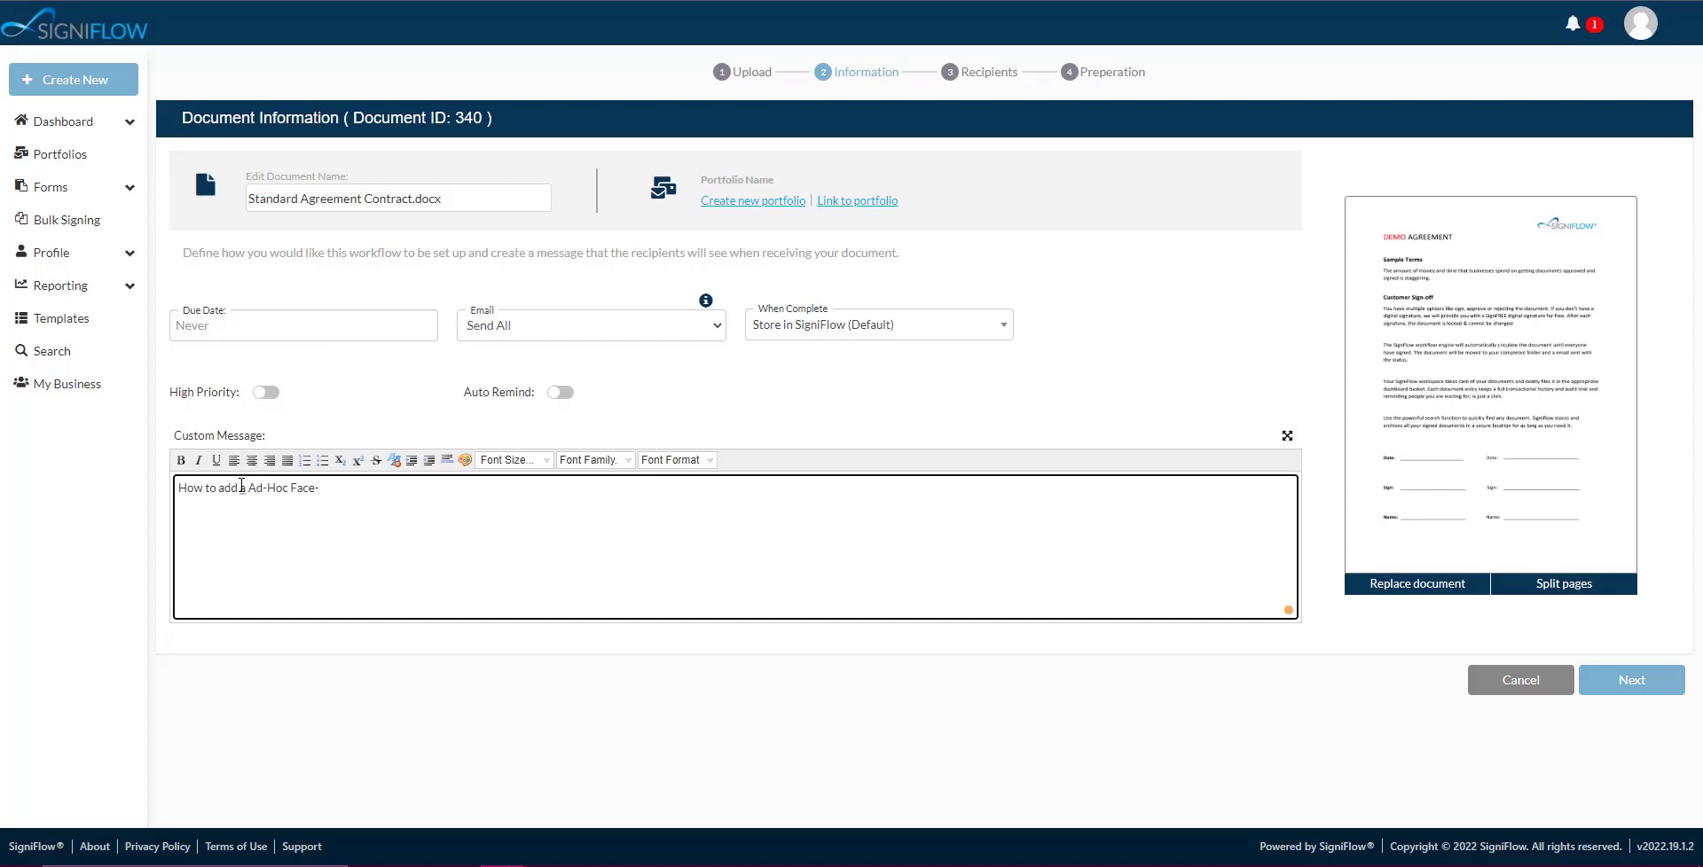
{"action": "type", "text": " an Ad-Hoc Face-To-F"}
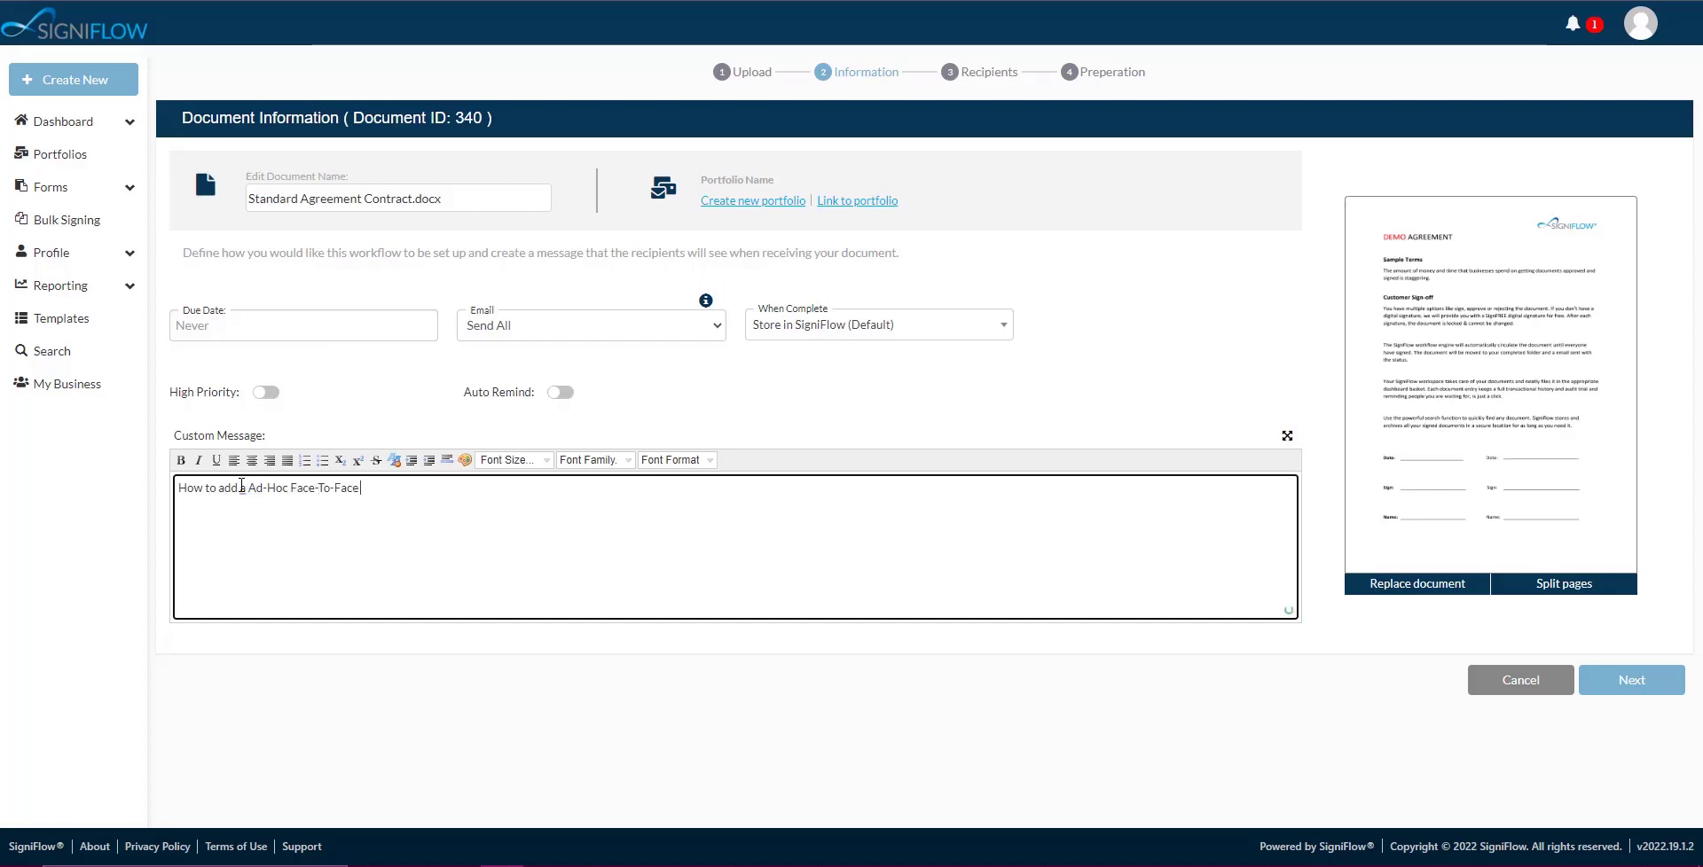
{"action": "type", "text": "ace signer to"}
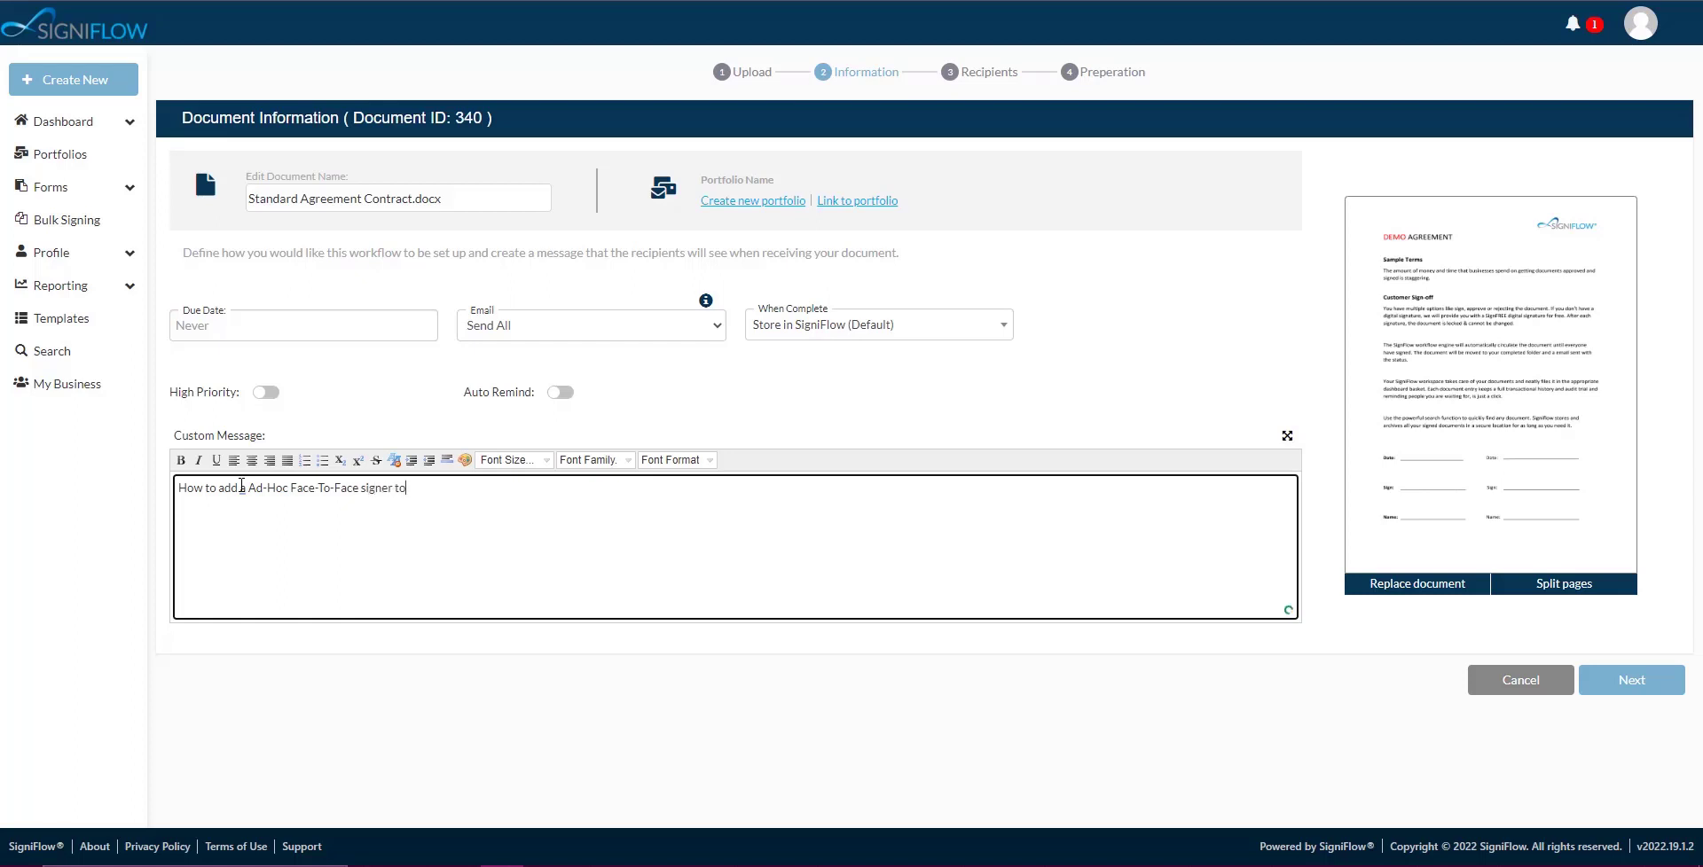
{"action": "type", "text": " a wo"}
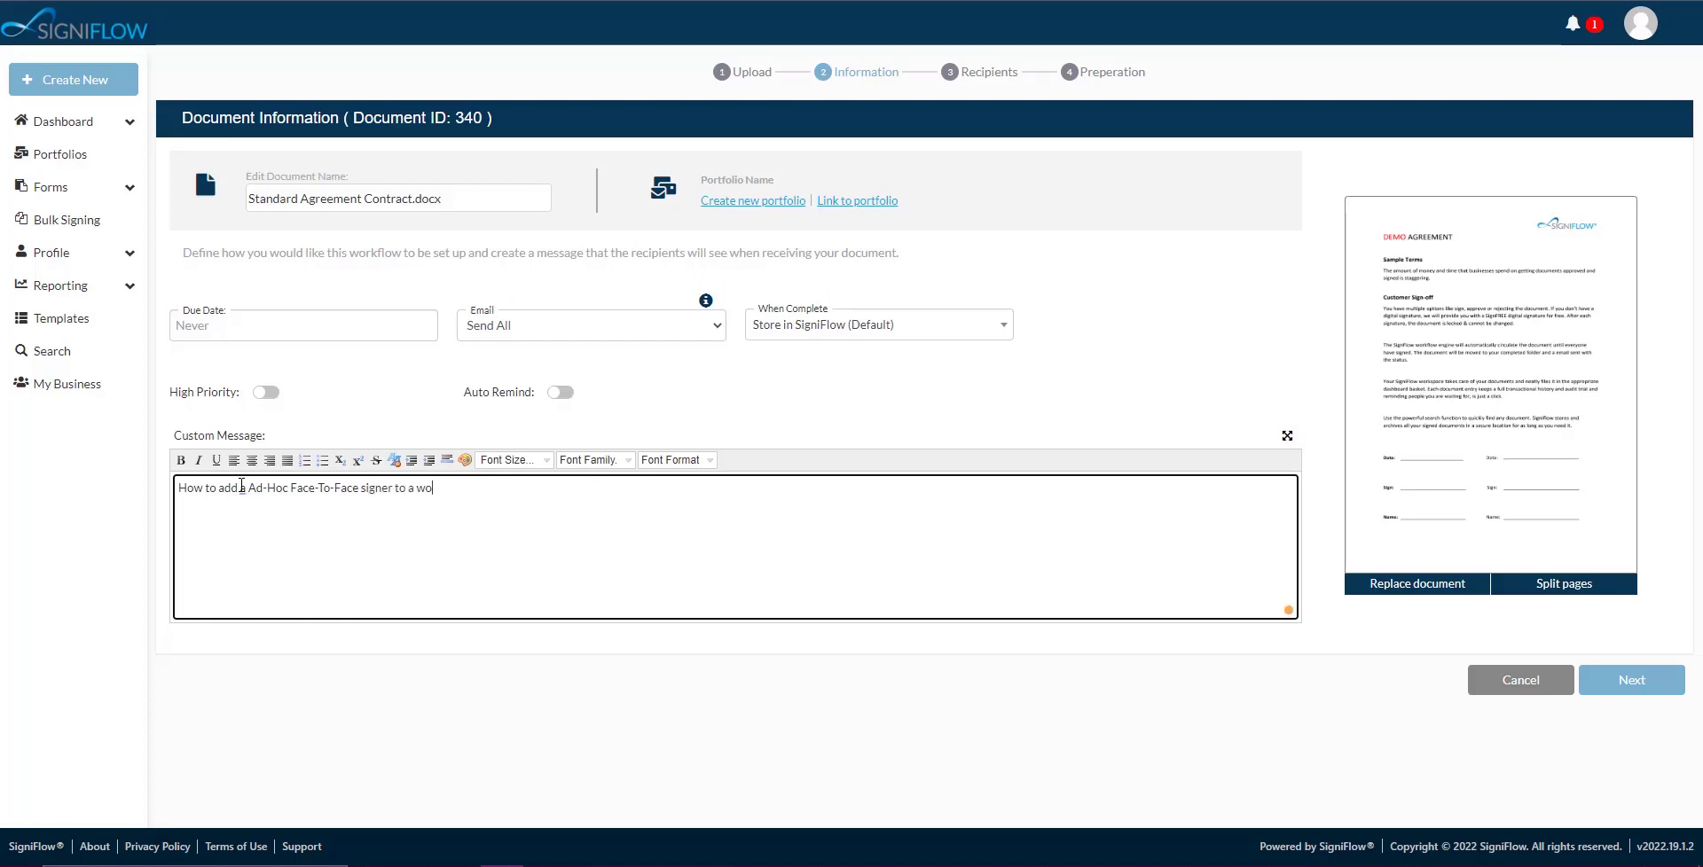
{"action": "type", "text": "rkflow."}
{"action": "left_click", "coordinate": [244, 488]}
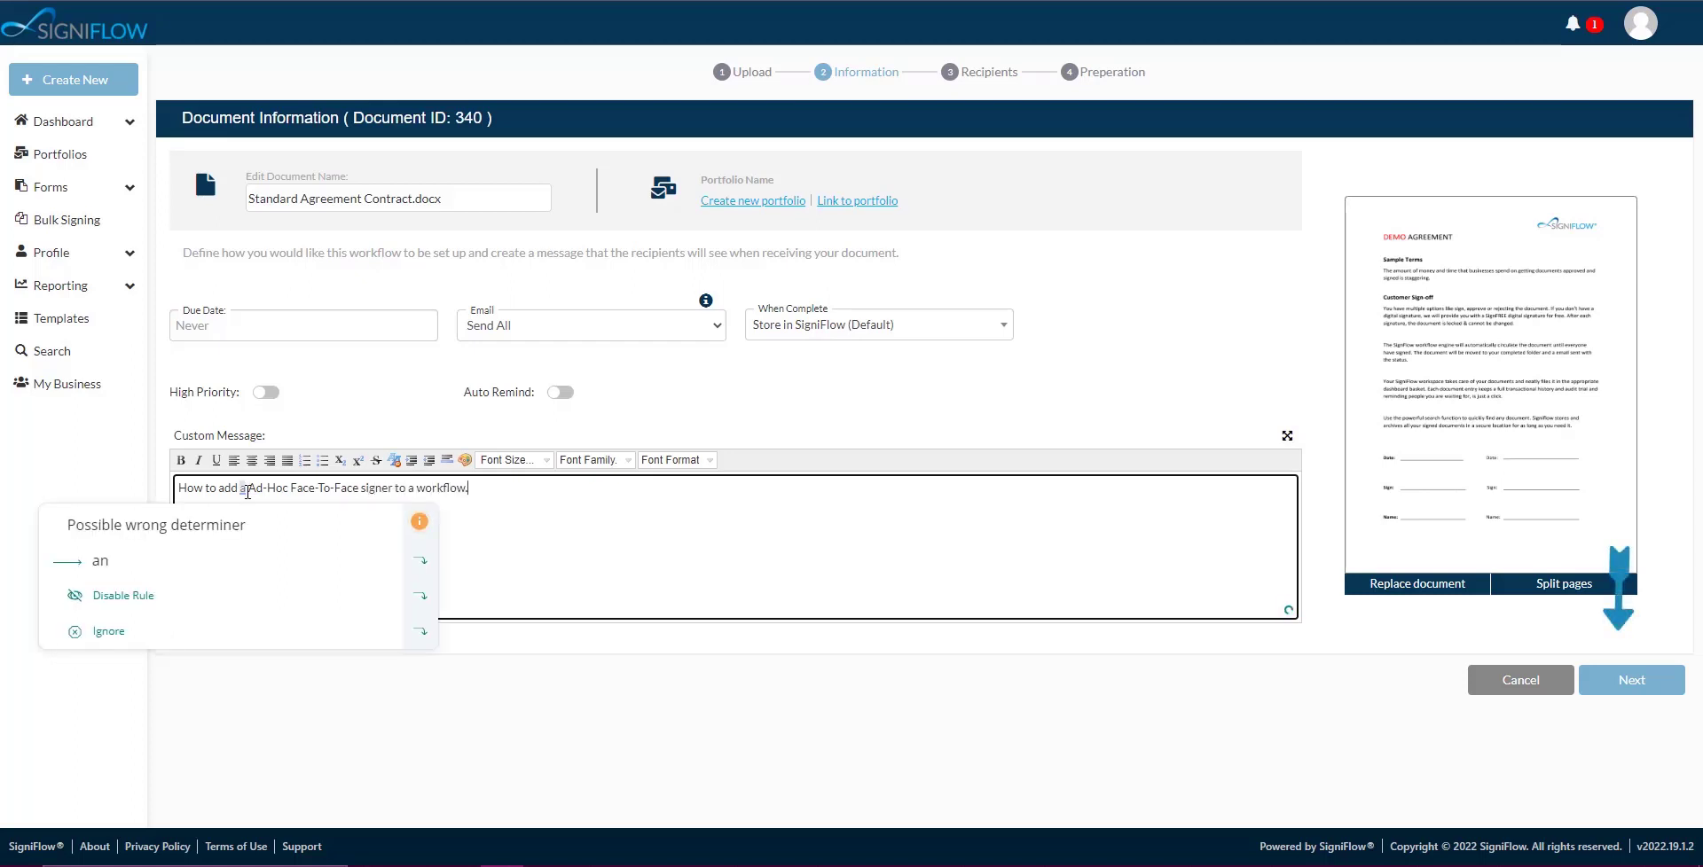
{"action": "type", "text": "n"}
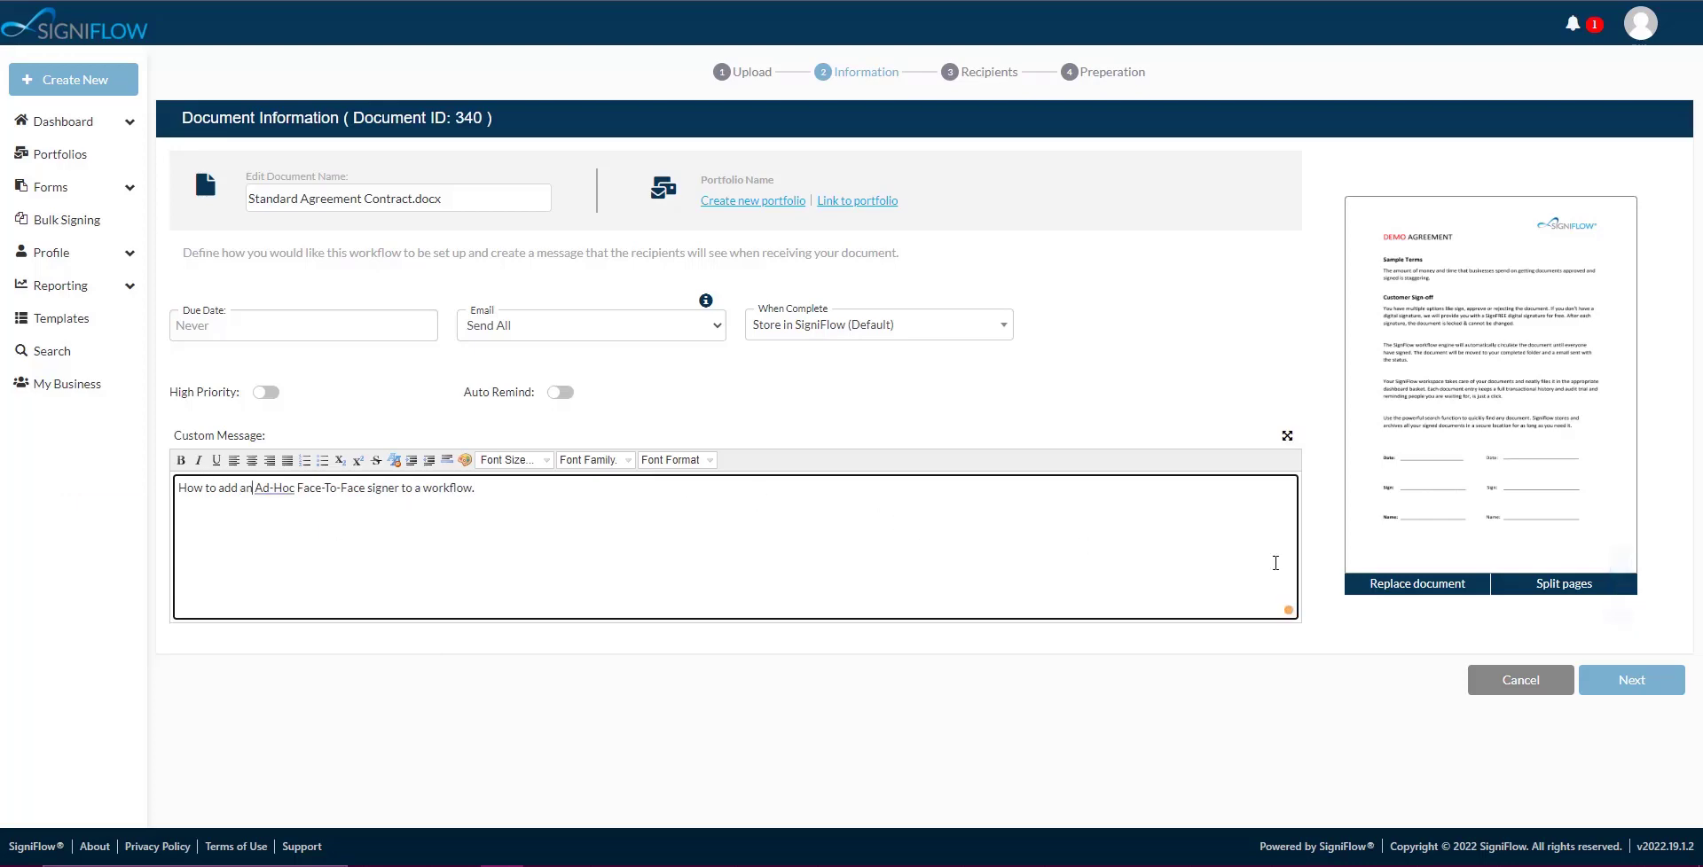
{"action": "left_click", "coordinate": [1611, 679]}
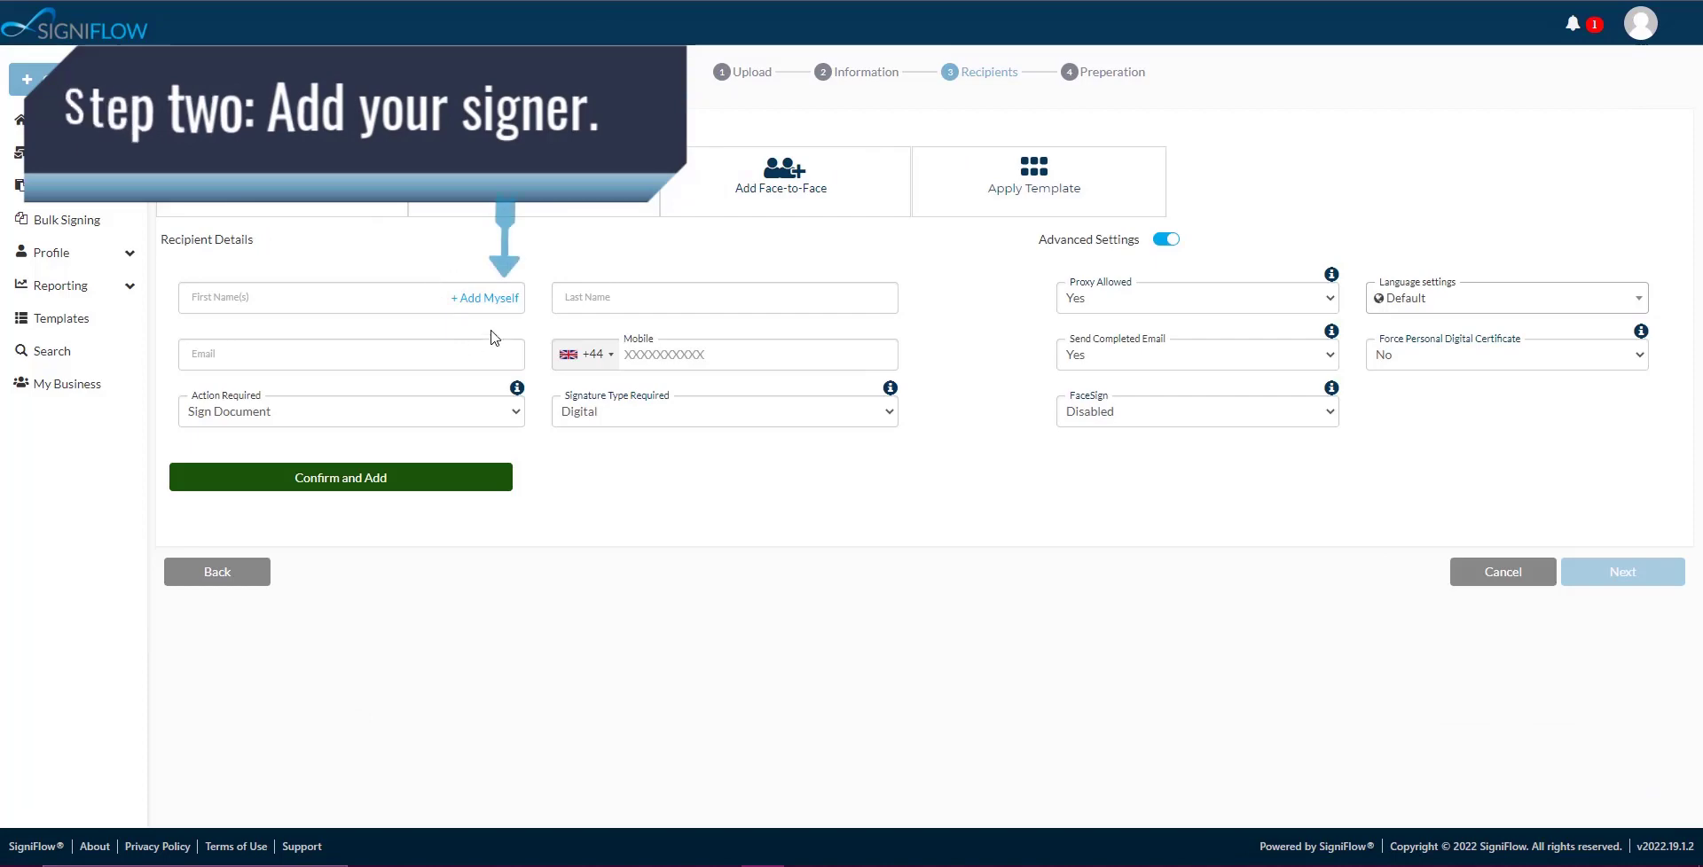
Add yourself as the only signer and continue to field placement.
{"action": "left_click", "coordinate": [490, 300]}
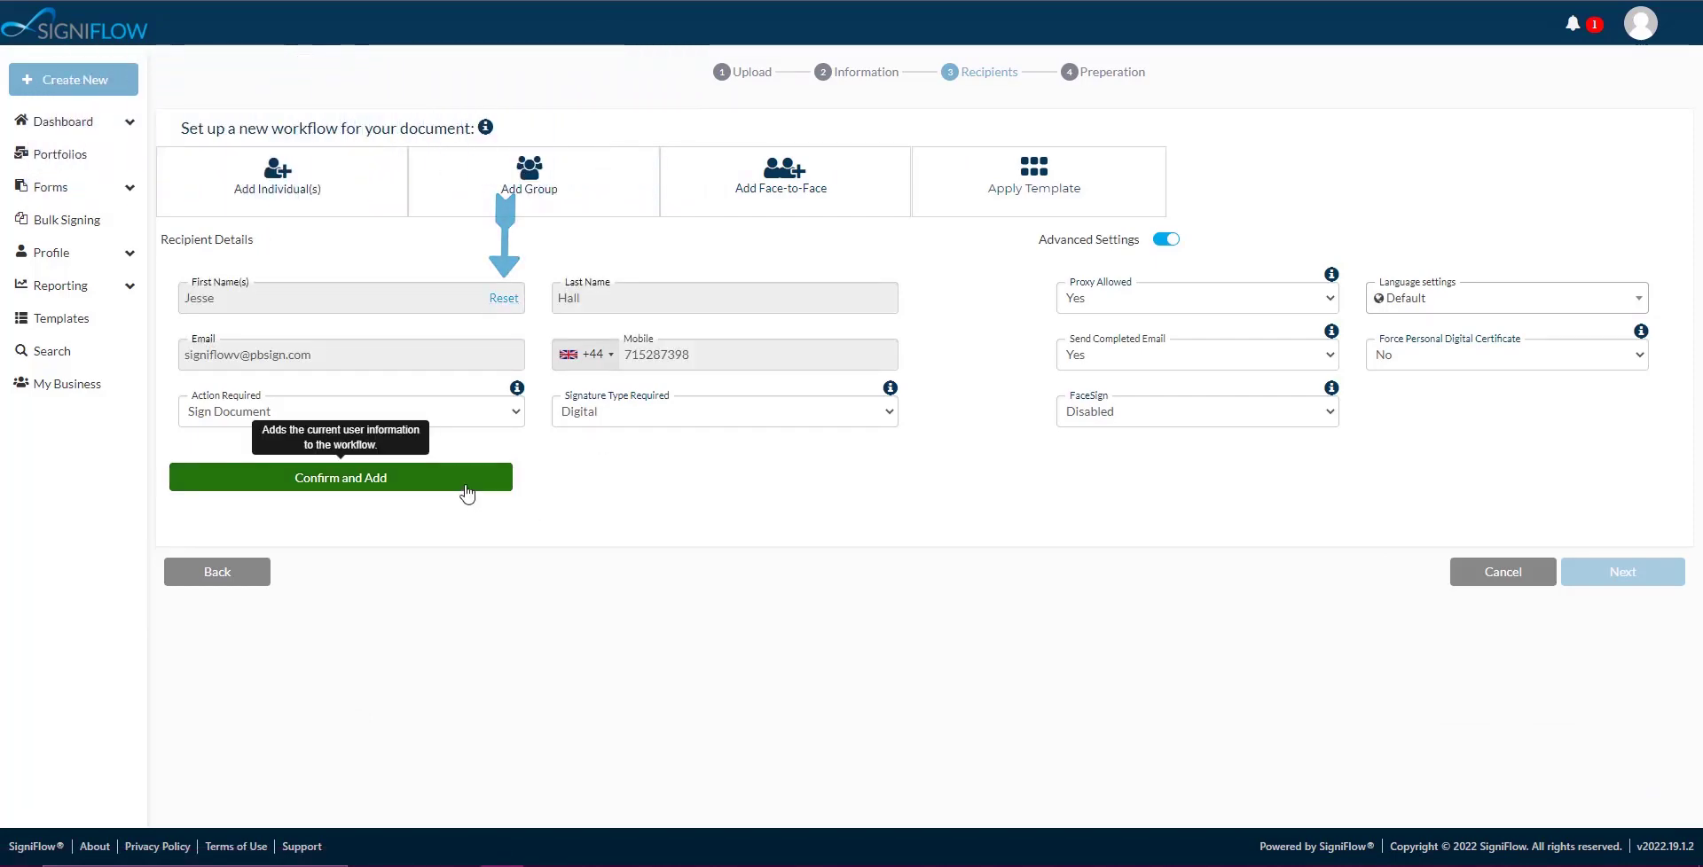
{"action": "left_click", "coordinate": [487, 479]}
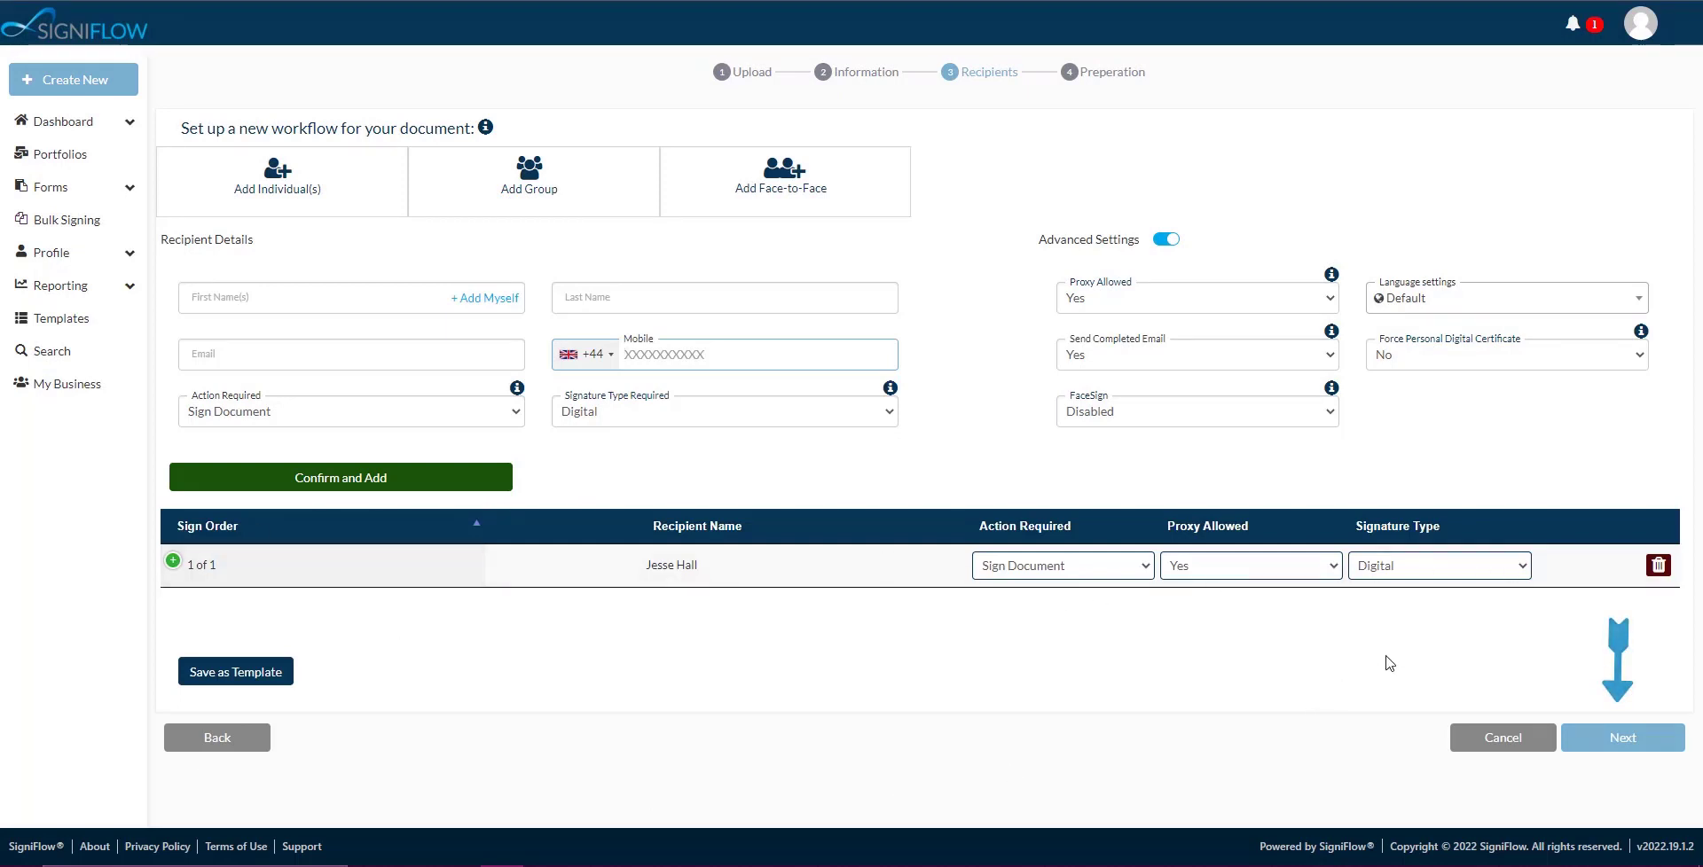
{"action": "left_click", "coordinate": [1622, 739]}
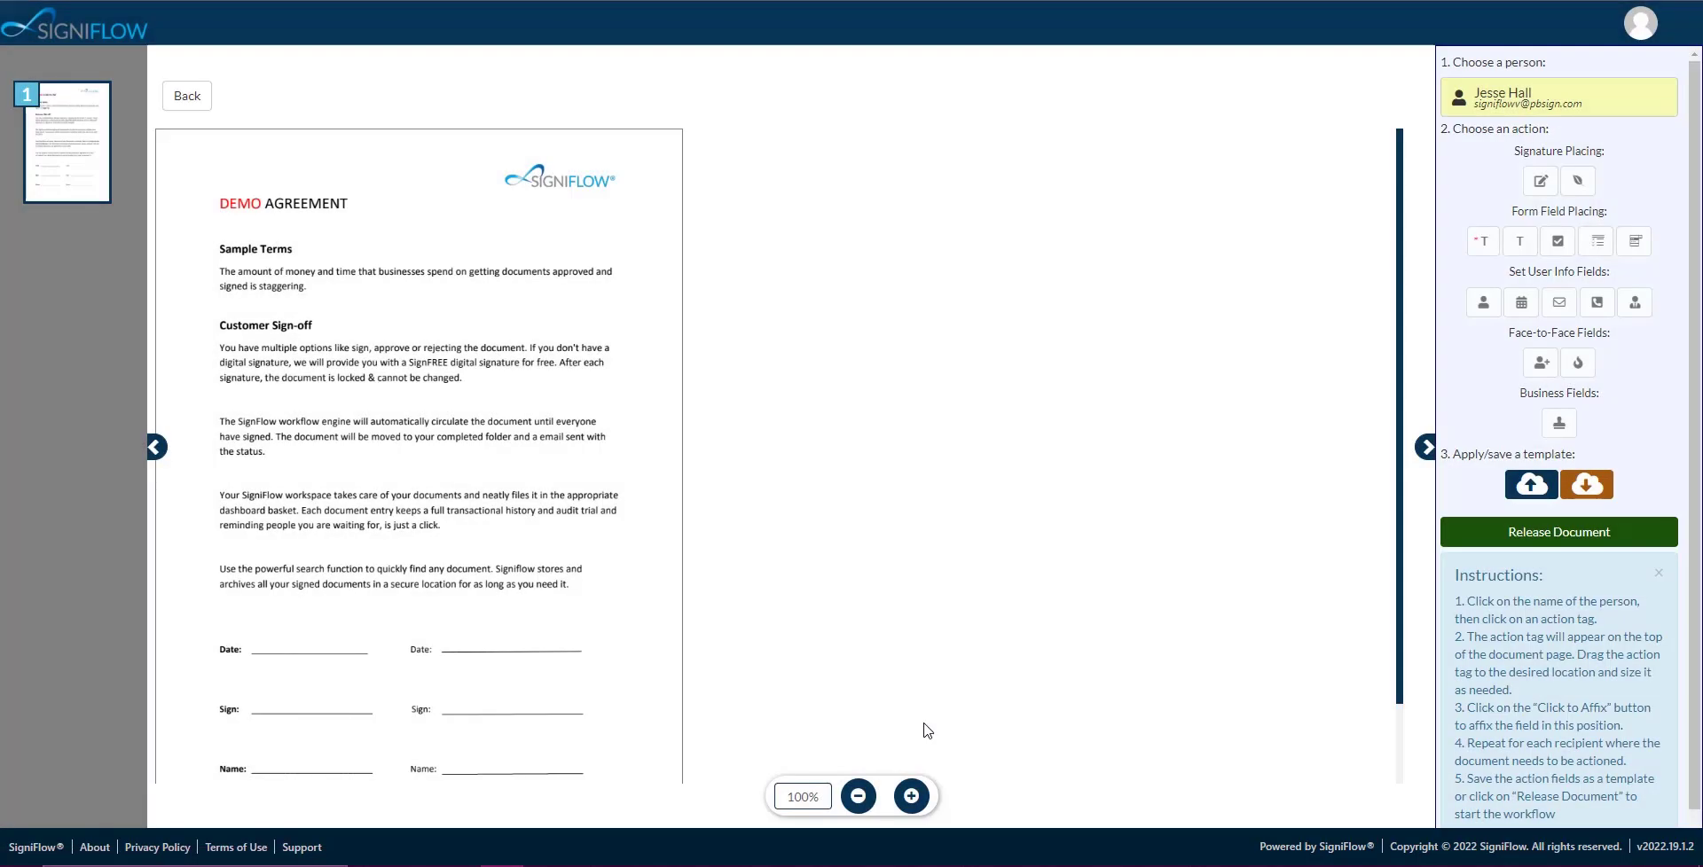
Affix Date, Name and Signature fields on the right-hand Date, Name and Sign lines.
{"action": "left_click", "coordinate": [1518, 302]}
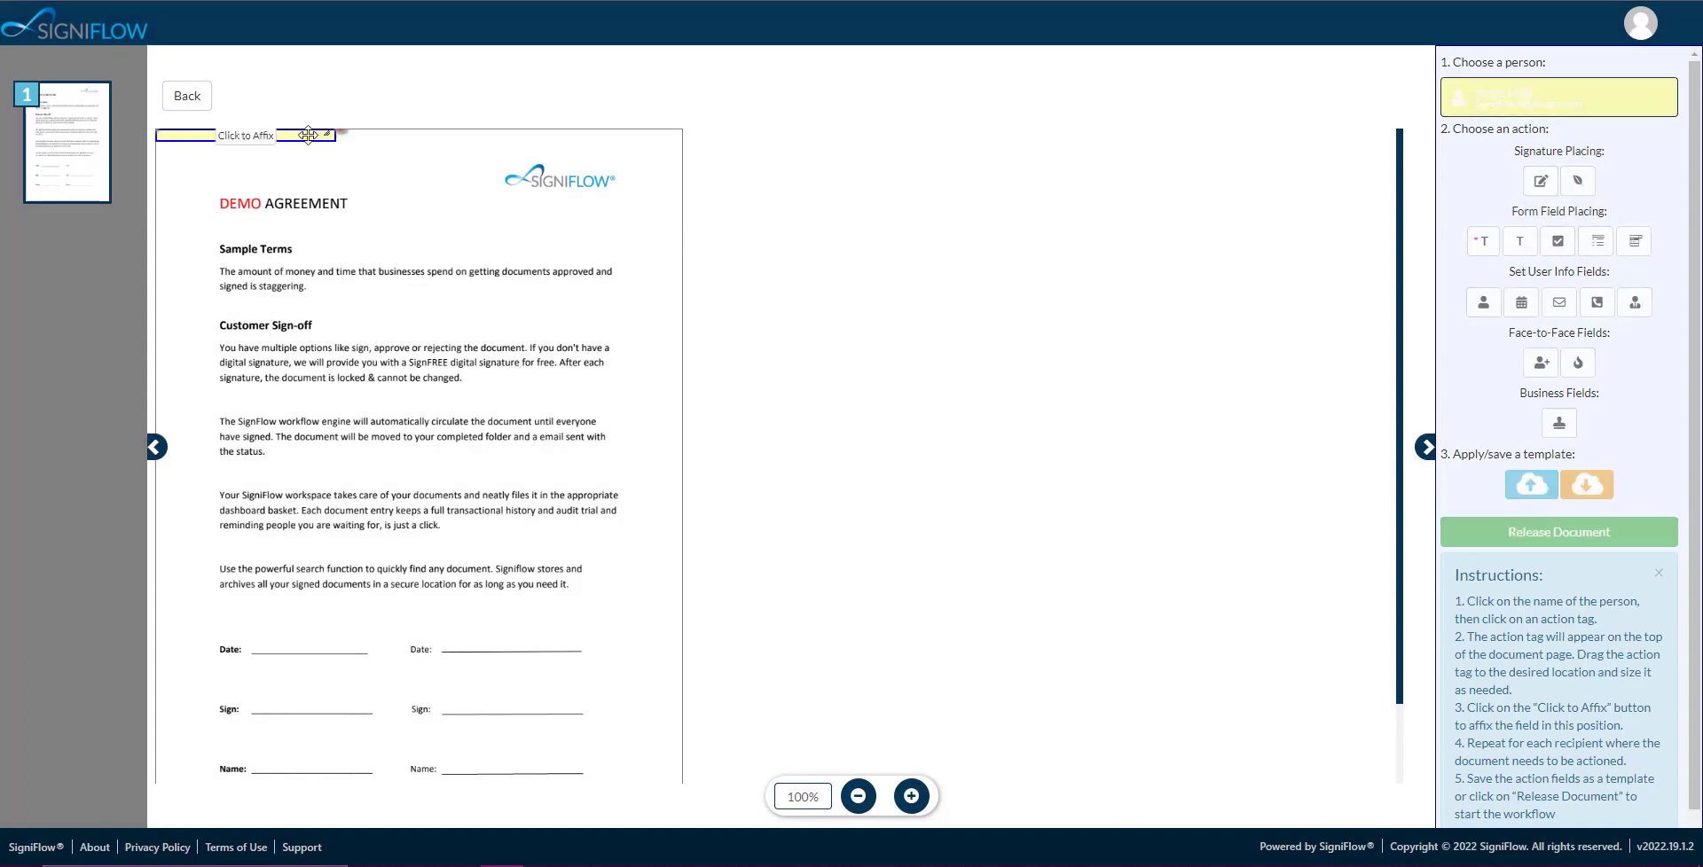
{"action": "left_click_drag", "start_coordinate": [299, 136], "coordinate": [587, 642]}
{"action": "left_click", "coordinate": [533, 640]}
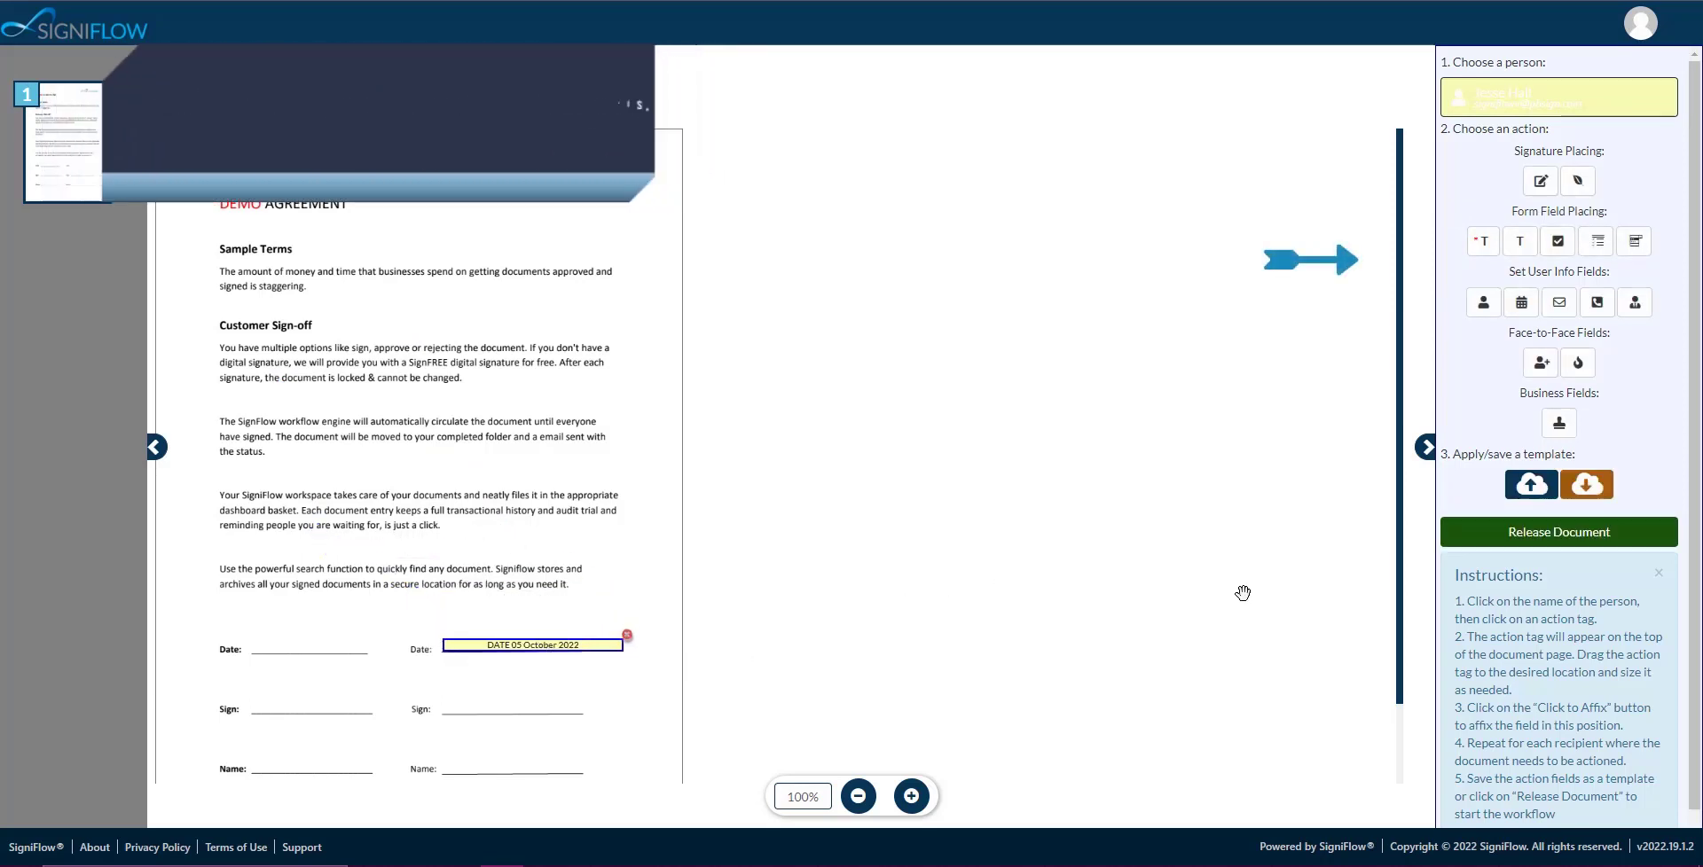
{"action": "left_click", "coordinate": [1483, 303]}
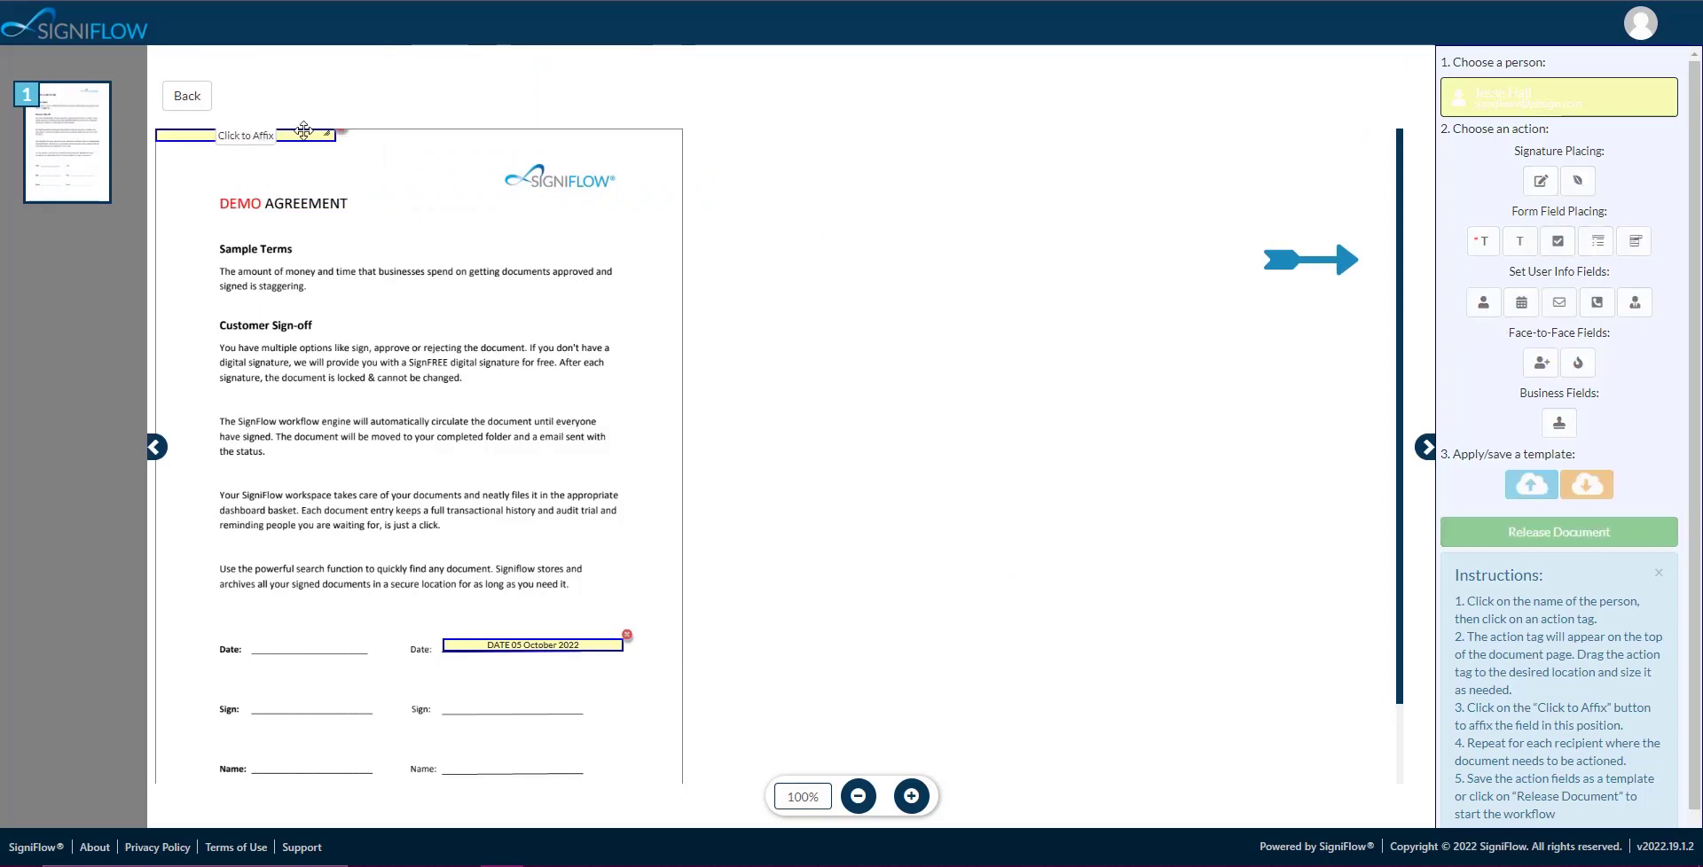
{"action": "left_click_drag", "start_coordinate": [300, 136], "coordinate": [581, 674]}
{"action": "left_click", "coordinate": [528, 678]}
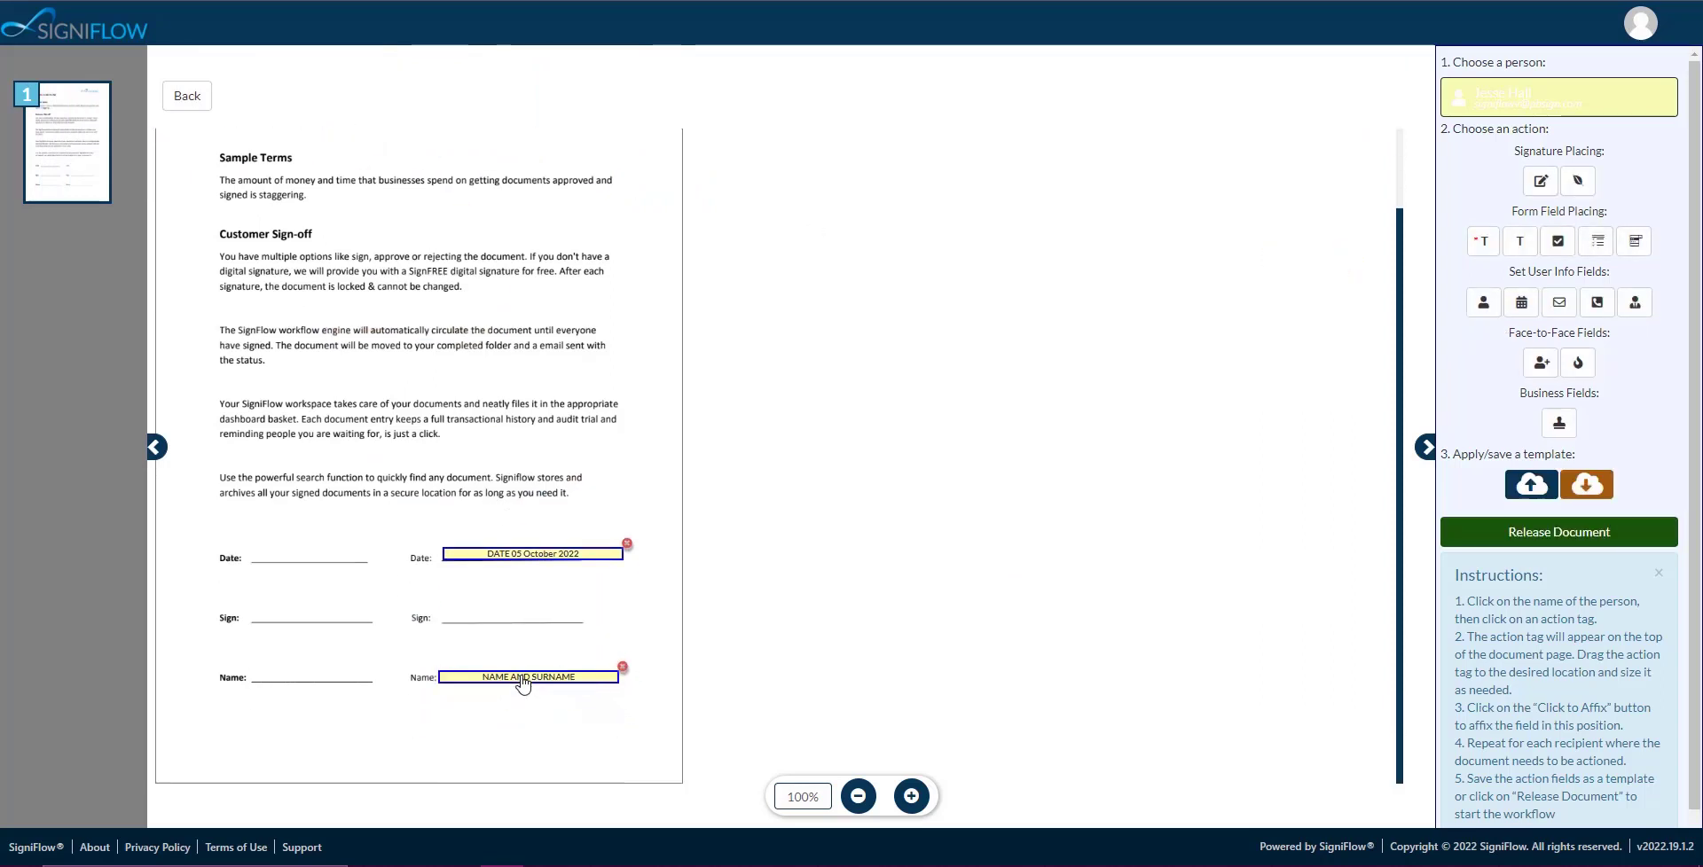
{"action": "left_click", "coordinate": [1541, 182]}
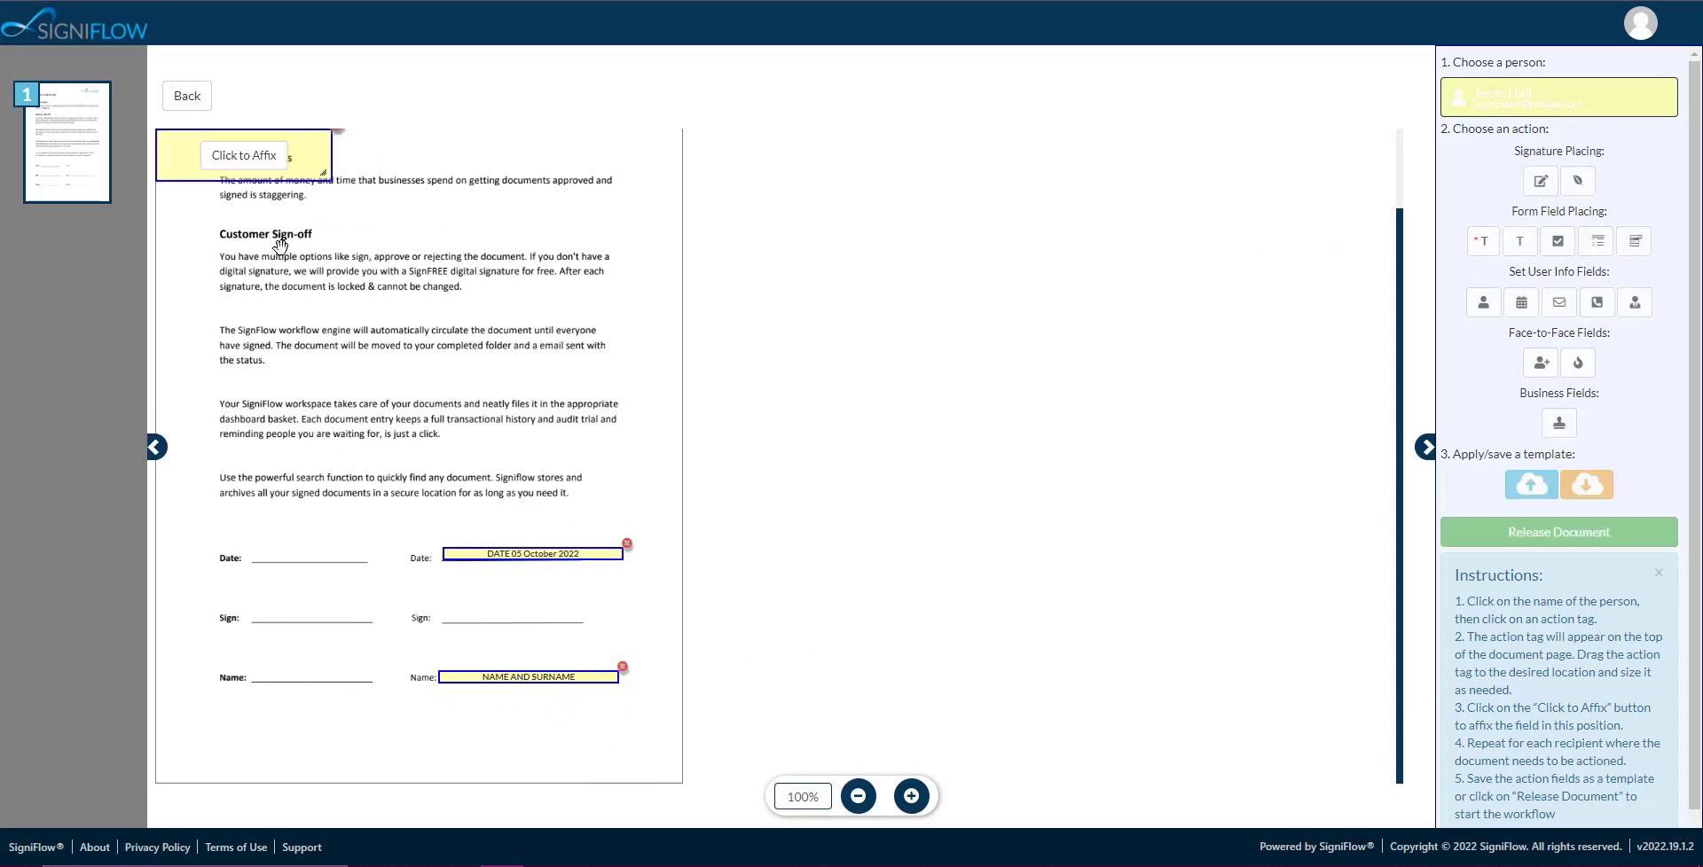
{"action": "mouse_move", "coordinate": [301, 165]}
{"action": "left_mouse_down"}
{"action": "mouse_move", "coordinate": [621, 444]}
{"action": "mouse_move", "coordinate": [591, 605]}
{"action": "left_mouse_up"}
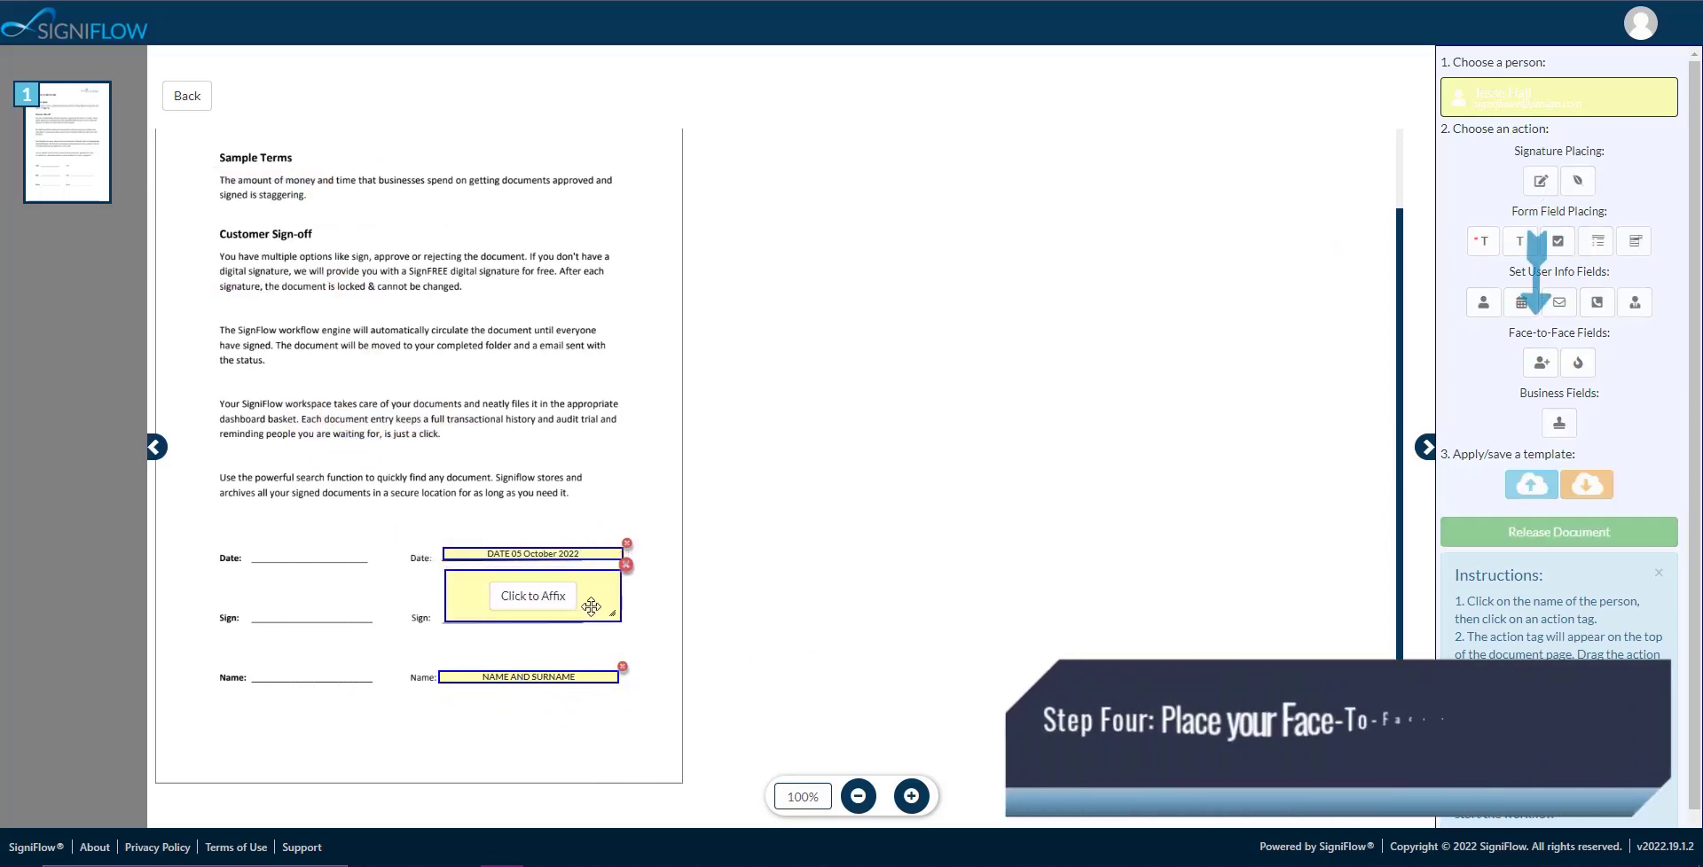
{"action": "left_click", "coordinate": [532, 596]}
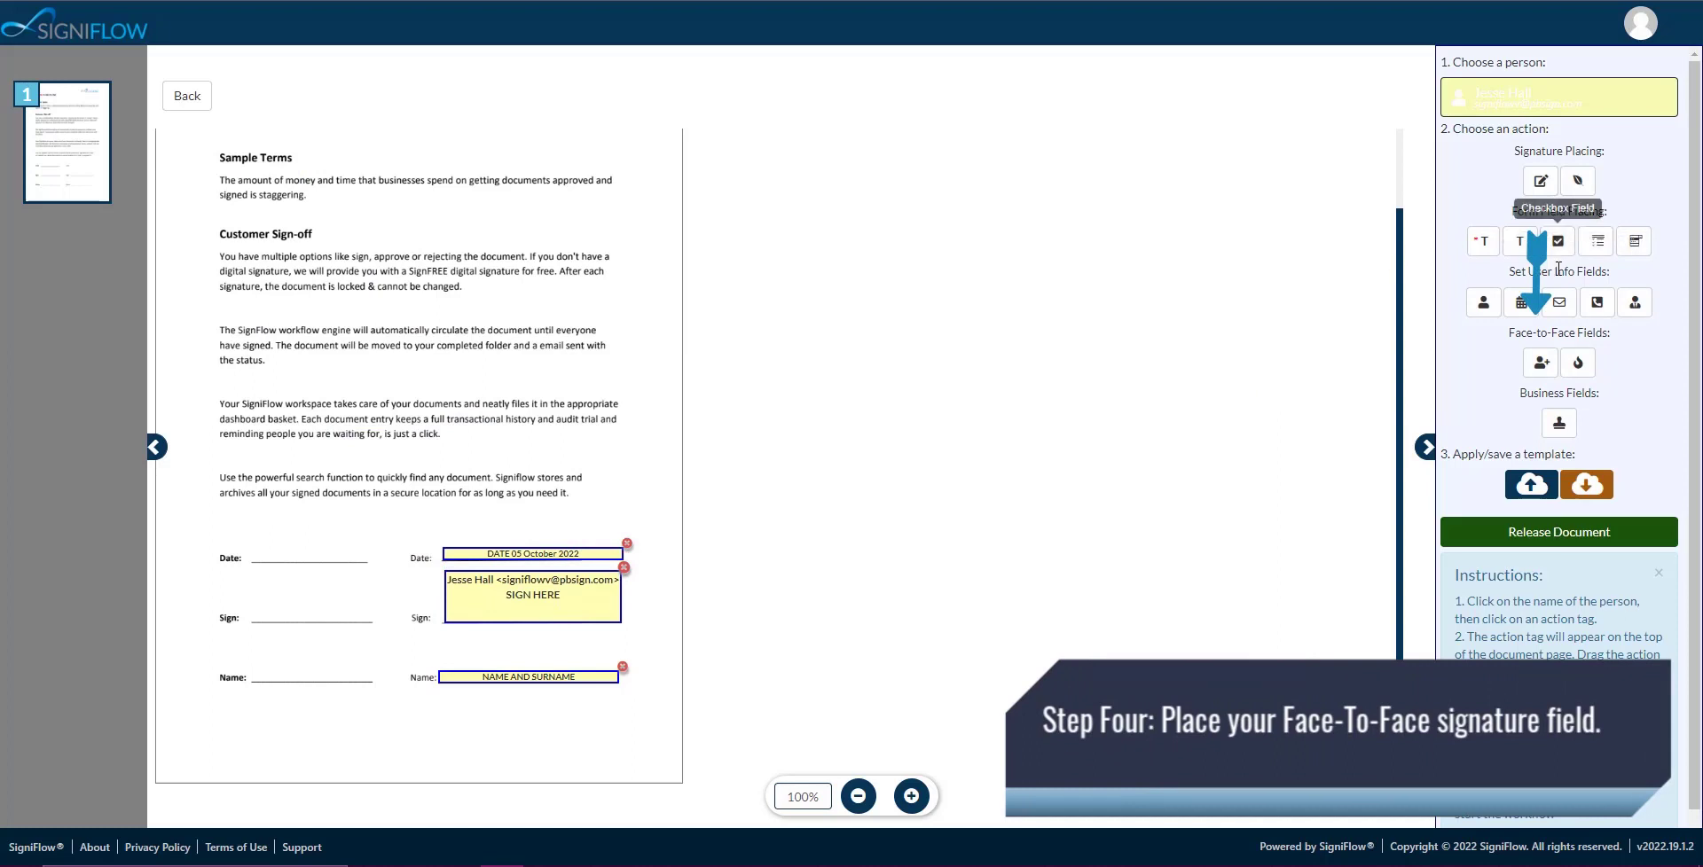
Affix a Face-to-Face Signee field on the left Sign line and release the document.
{"action": "left_click", "coordinate": [1541, 362]}
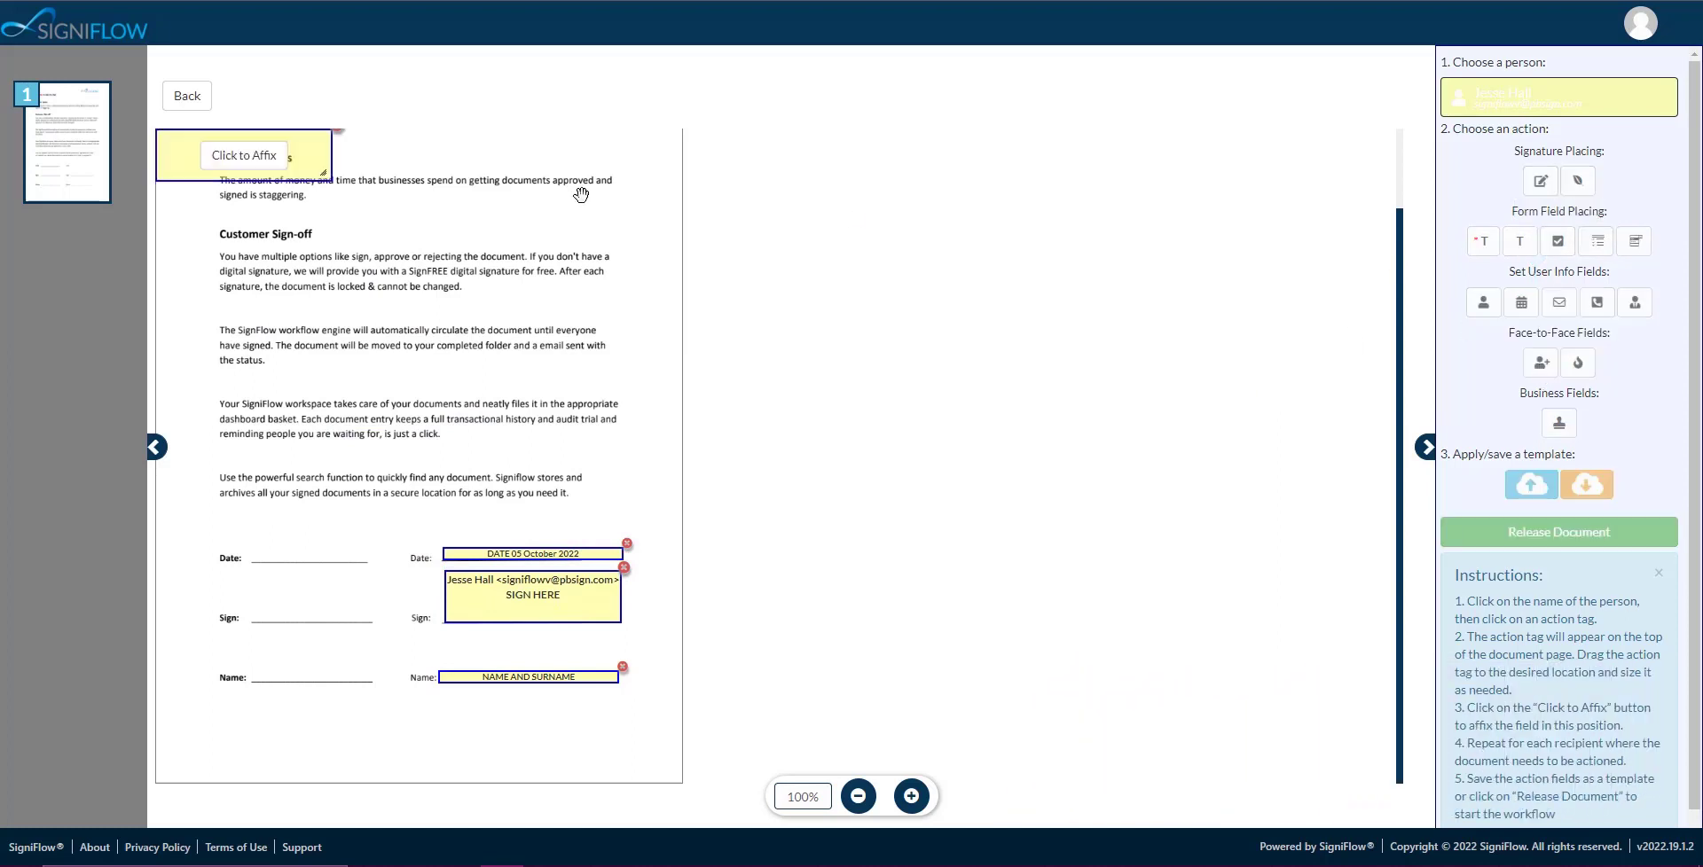
{"action": "left_click_drag", "start_coordinate": [309, 158], "coordinate": [374, 603]}
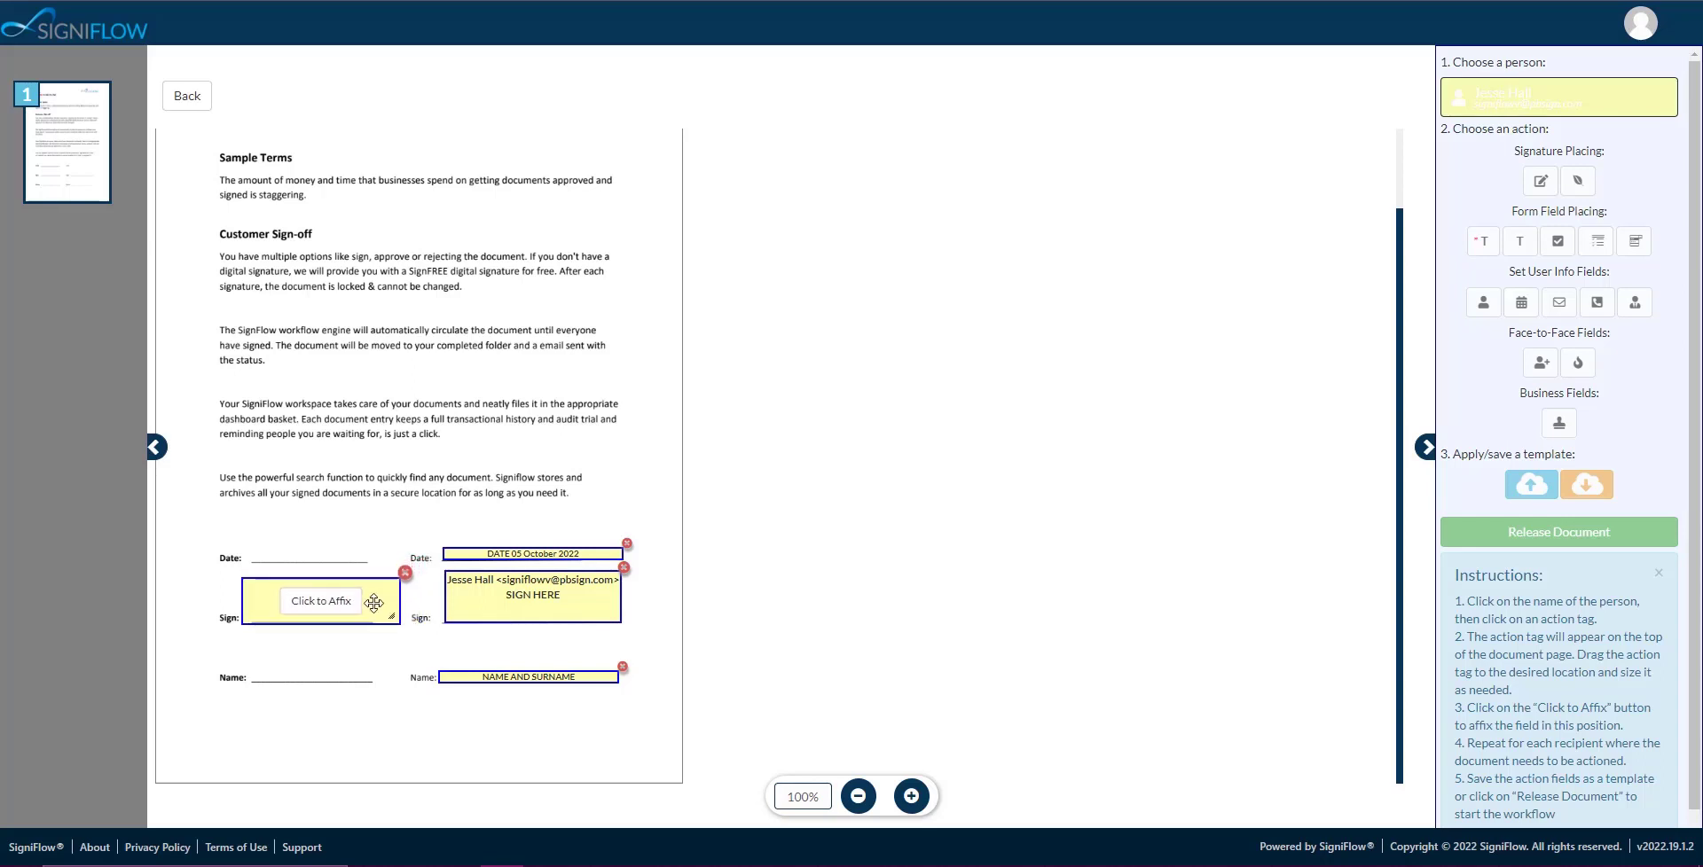
{"action": "left_click", "coordinate": [361, 606]}
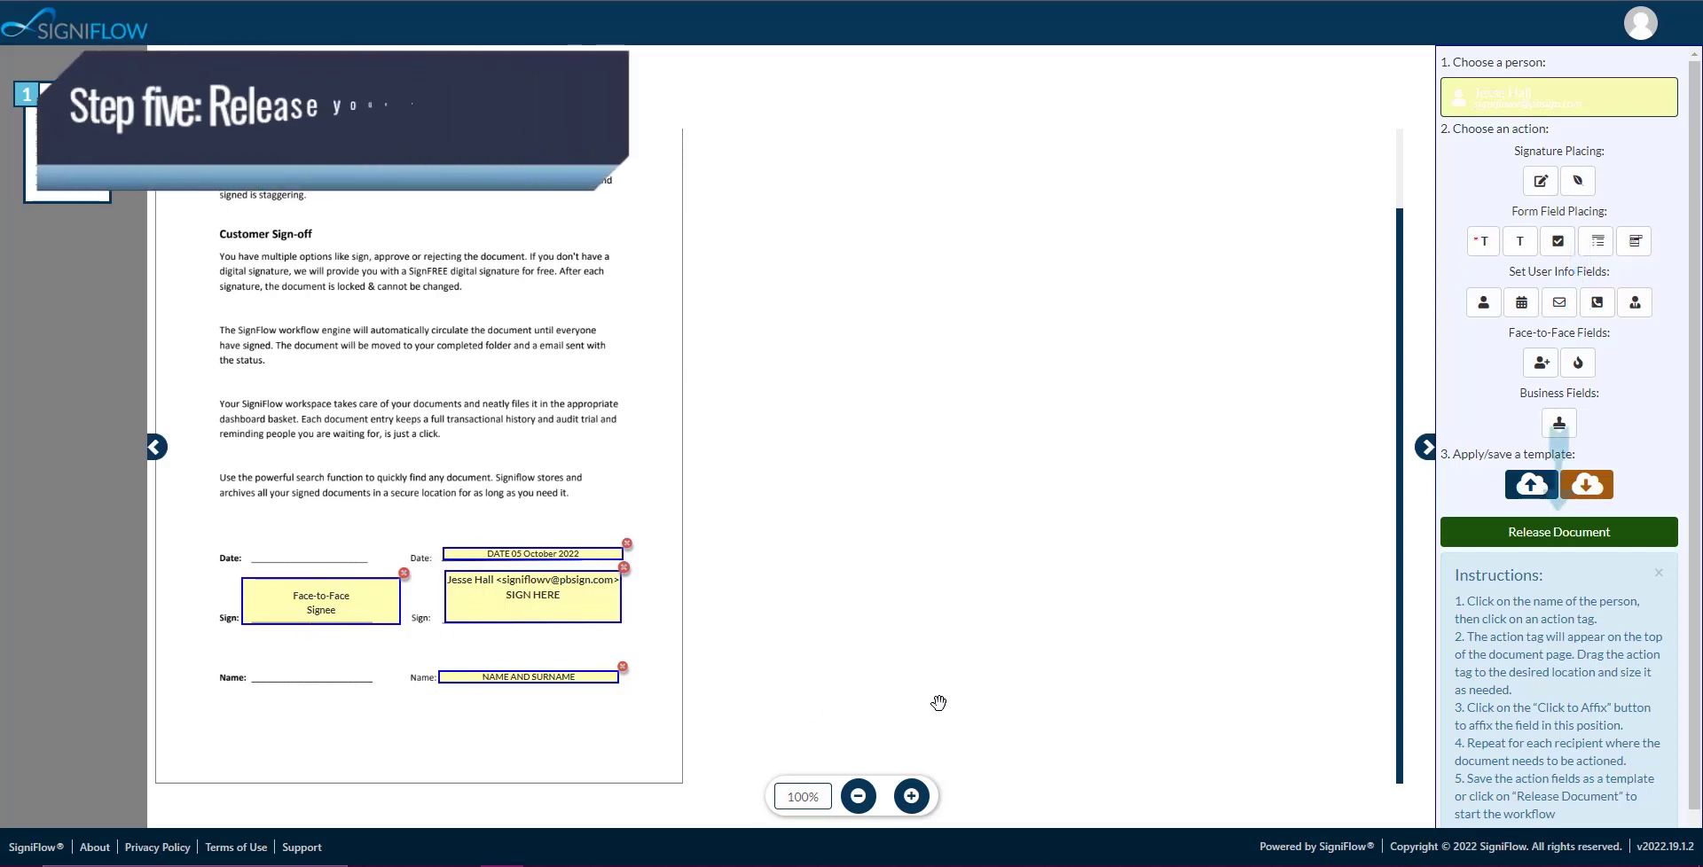
{"action": "left_click", "coordinate": [1581, 532]}
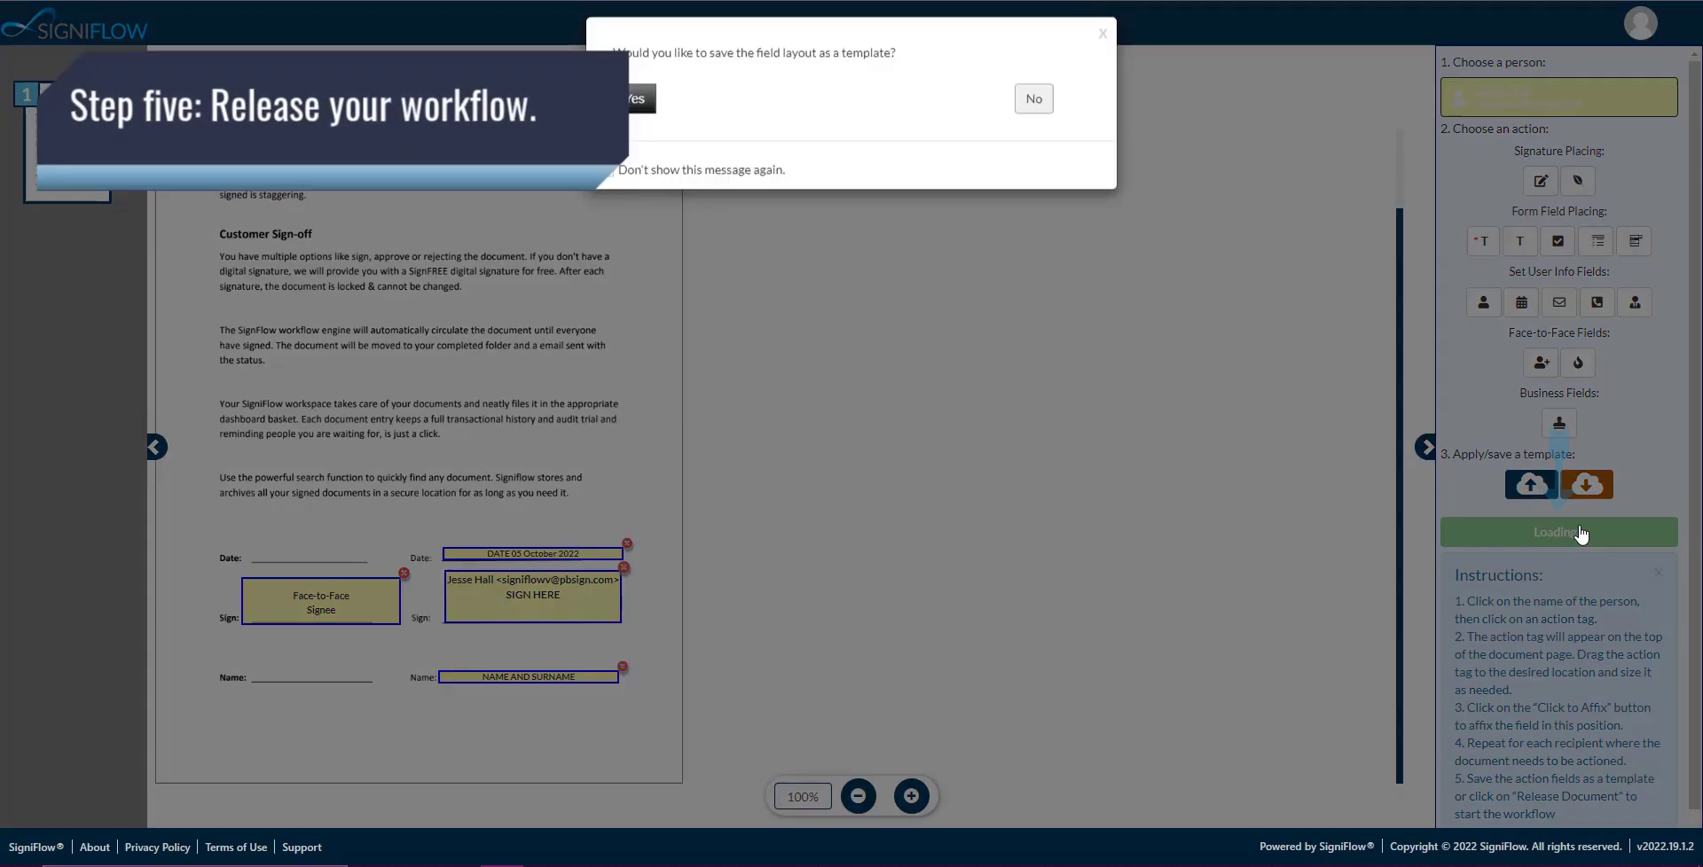
Decline saving the field layout as a template and open the Pending documents list.
{"action": "left_click", "coordinate": [1033, 114]}
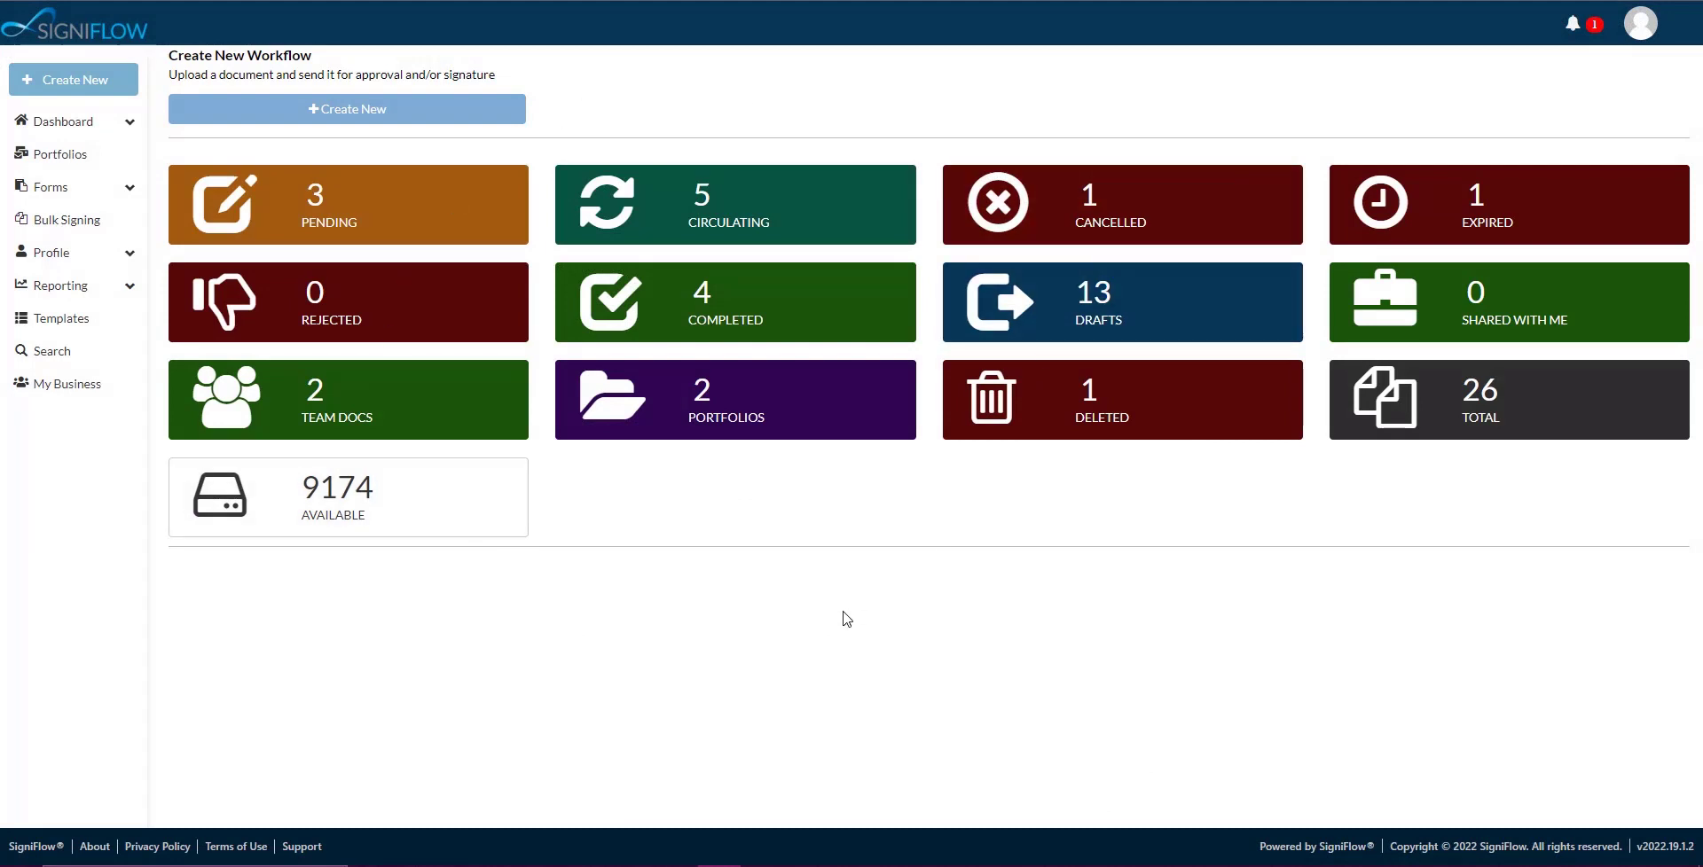
{"action": "left_click", "coordinate": [449, 225]}
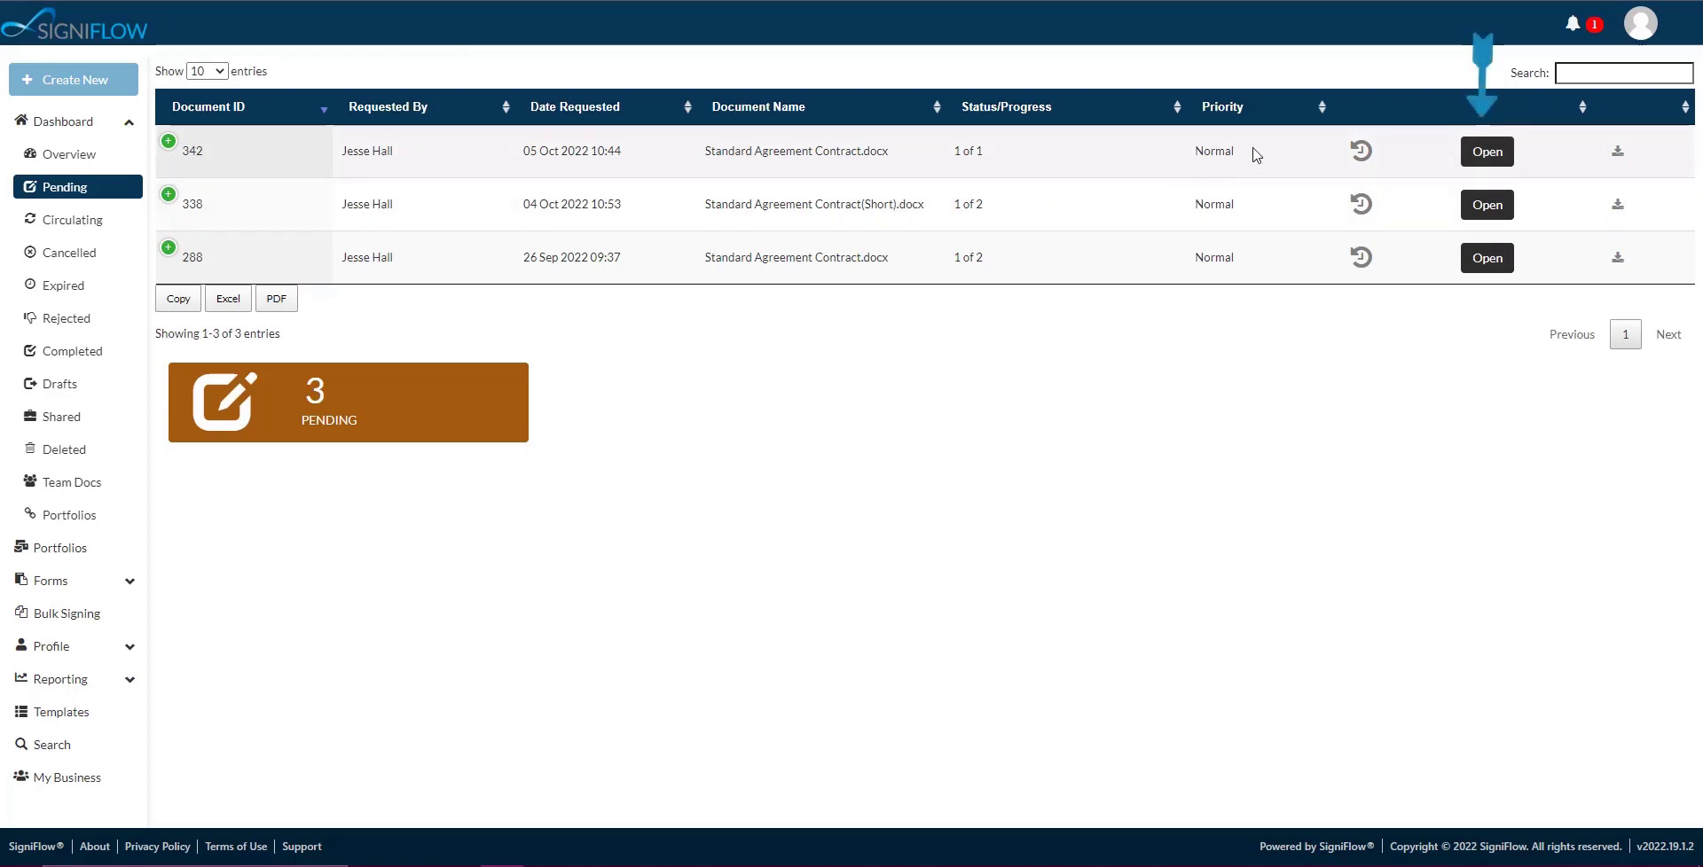
Open the released agreement, dismiss the custom message, and start Face-to-Face signing in the left box.
{"action": "left_click", "coordinate": [1465, 154]}
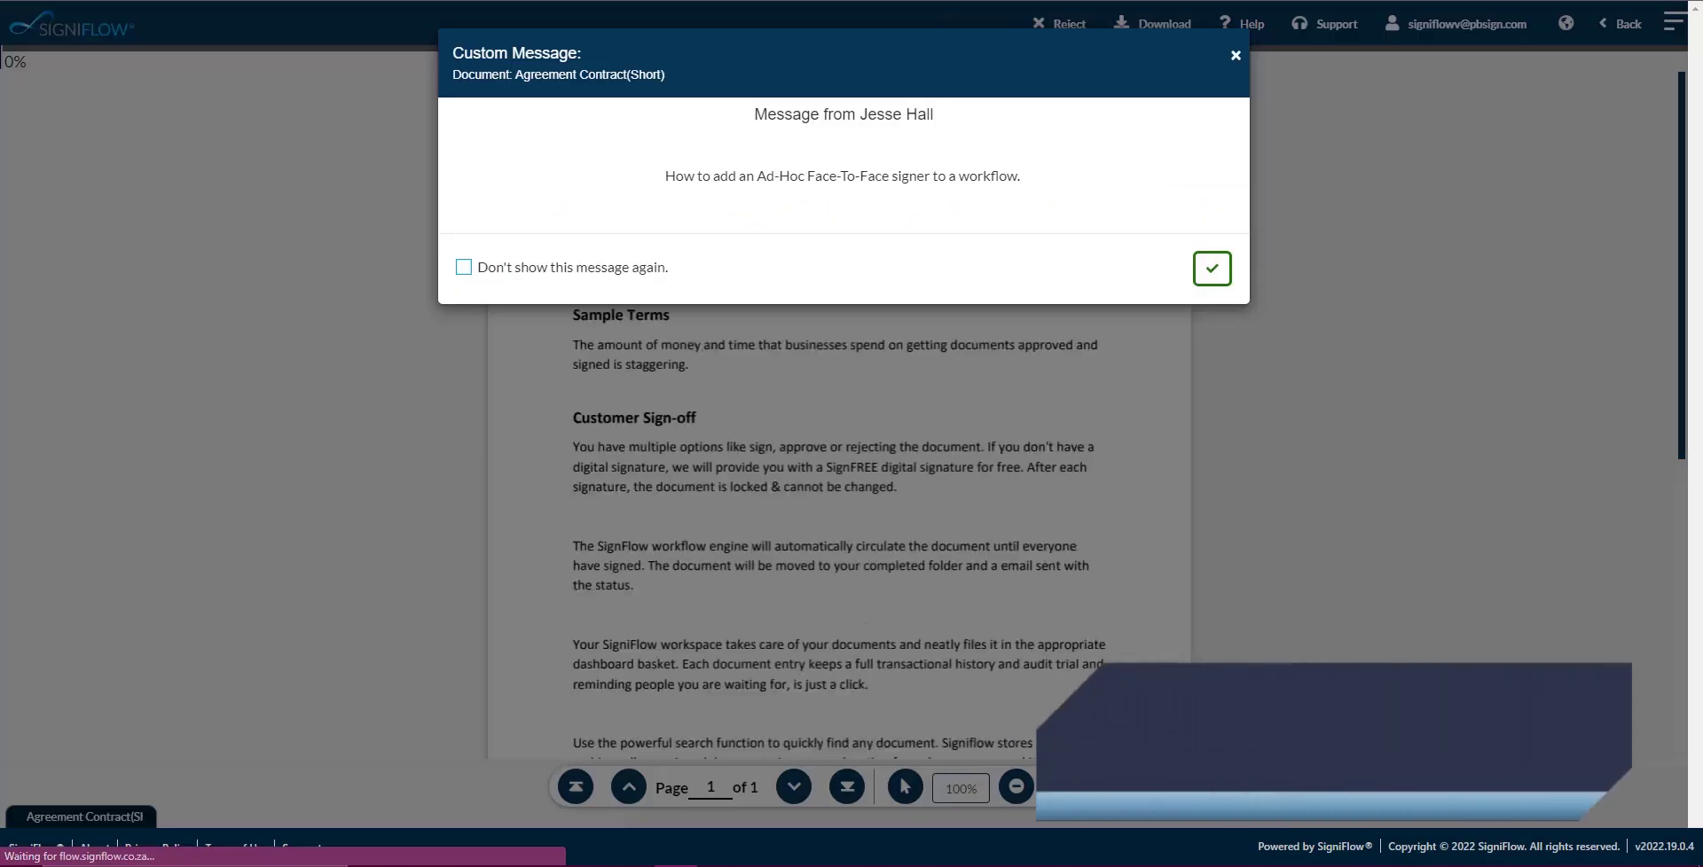
{"action": "left_click", "coordinate": [1211, 269]}
{"action": "scroll", "coordinate": [941, 538], "scroll_direction": "down", "scroll_amount": 4}
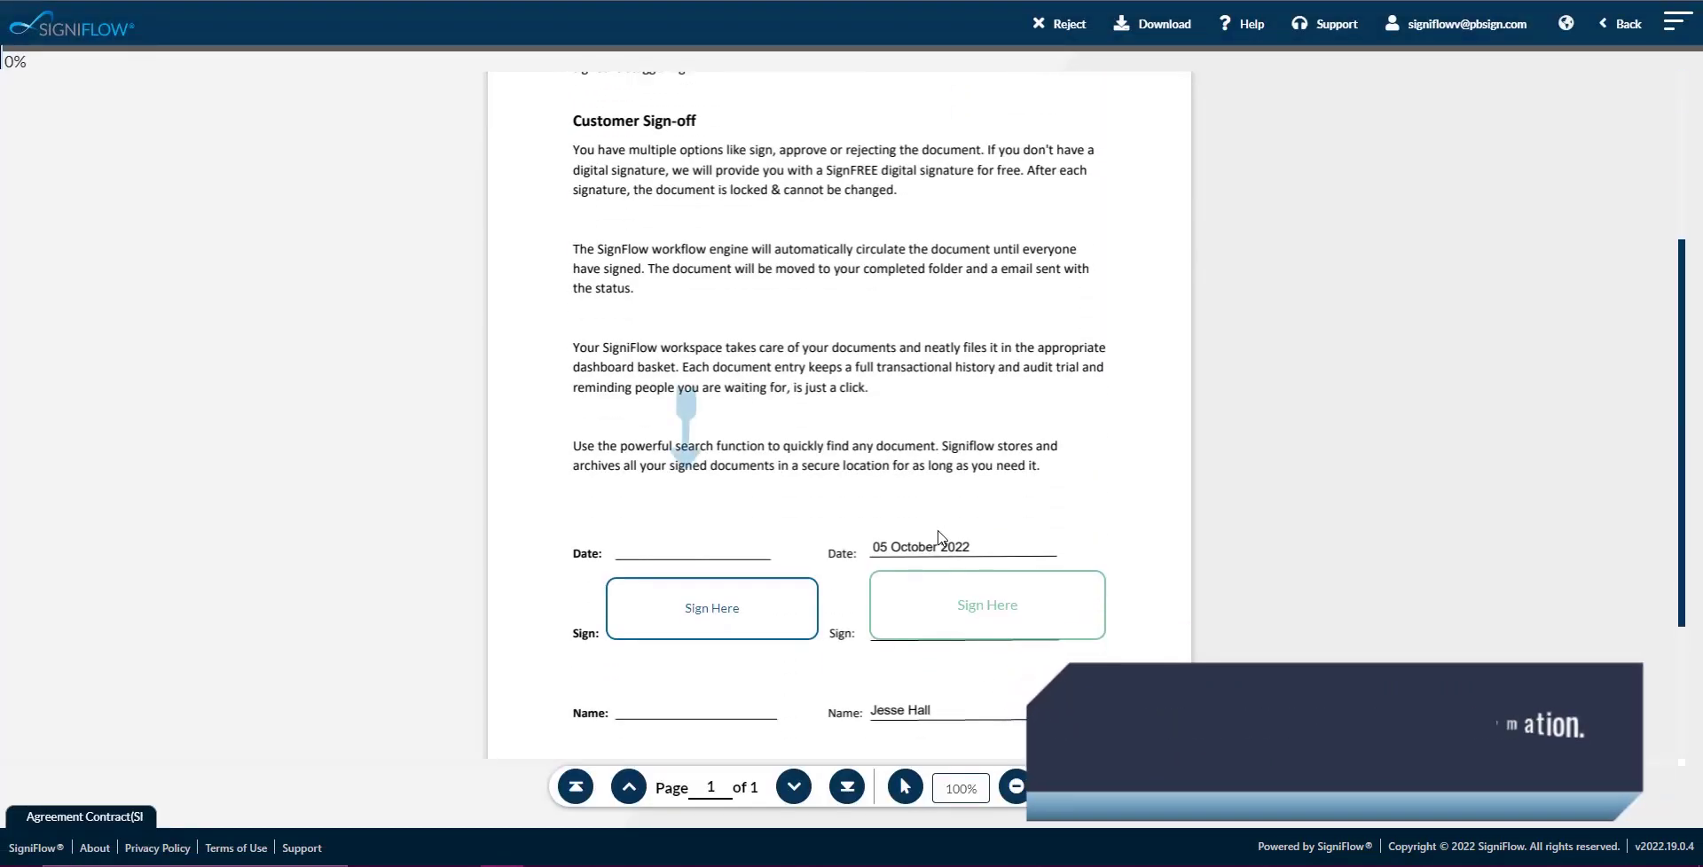
{"action": "left_click", "coordinate": [760, 544]}
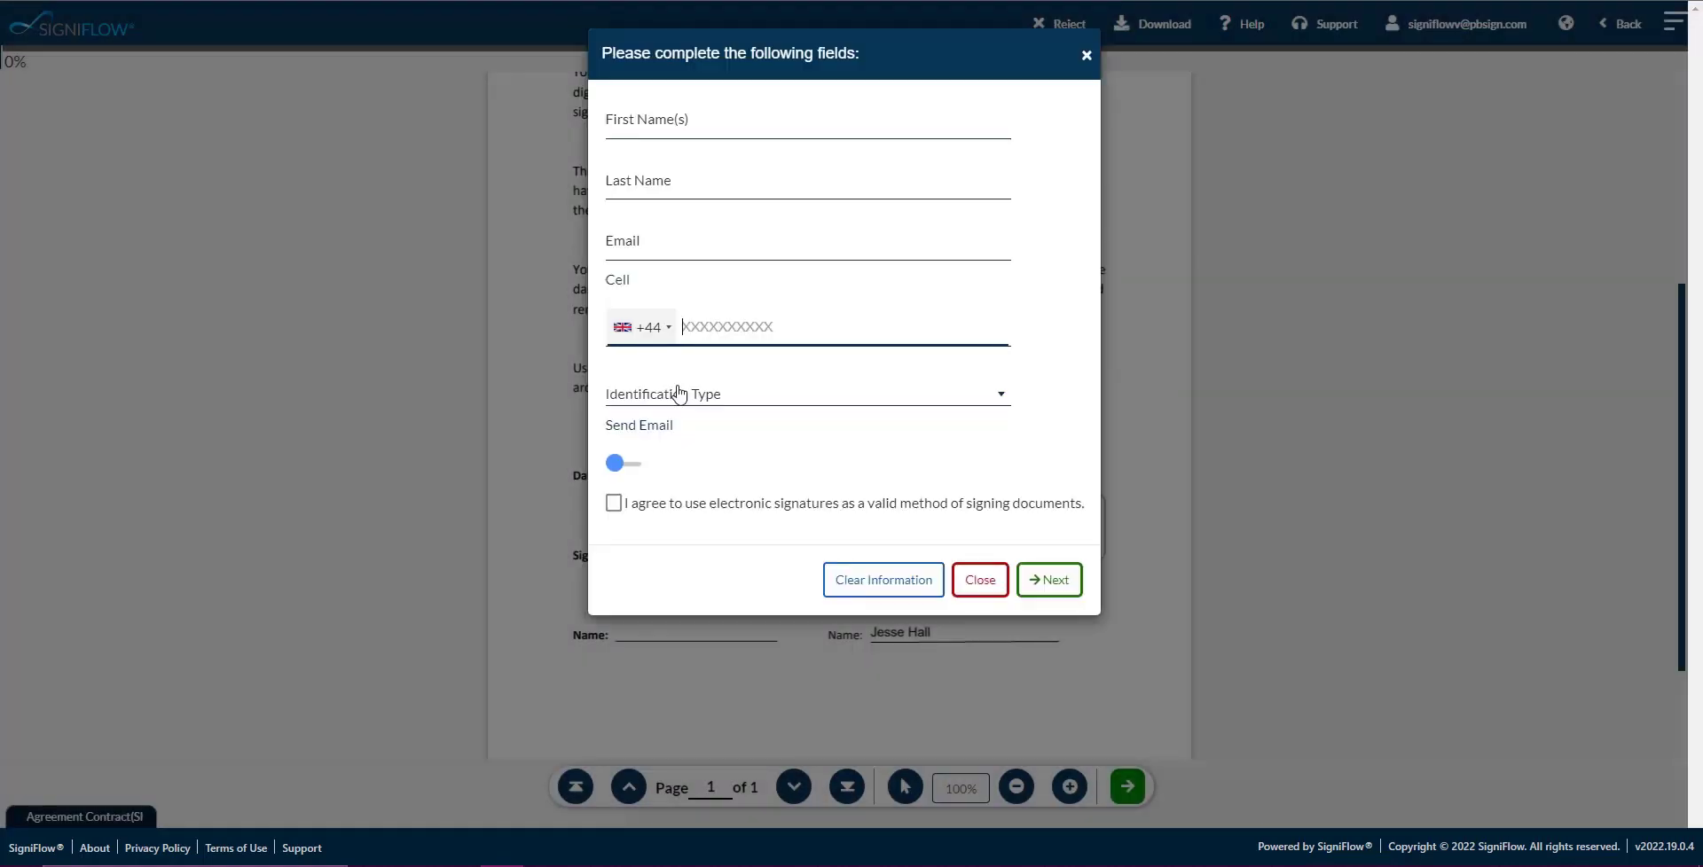
Enter the signer's first name, last name, e-mail address and cell number.
{"action": "left_click", "coordinate": [777, 121]}
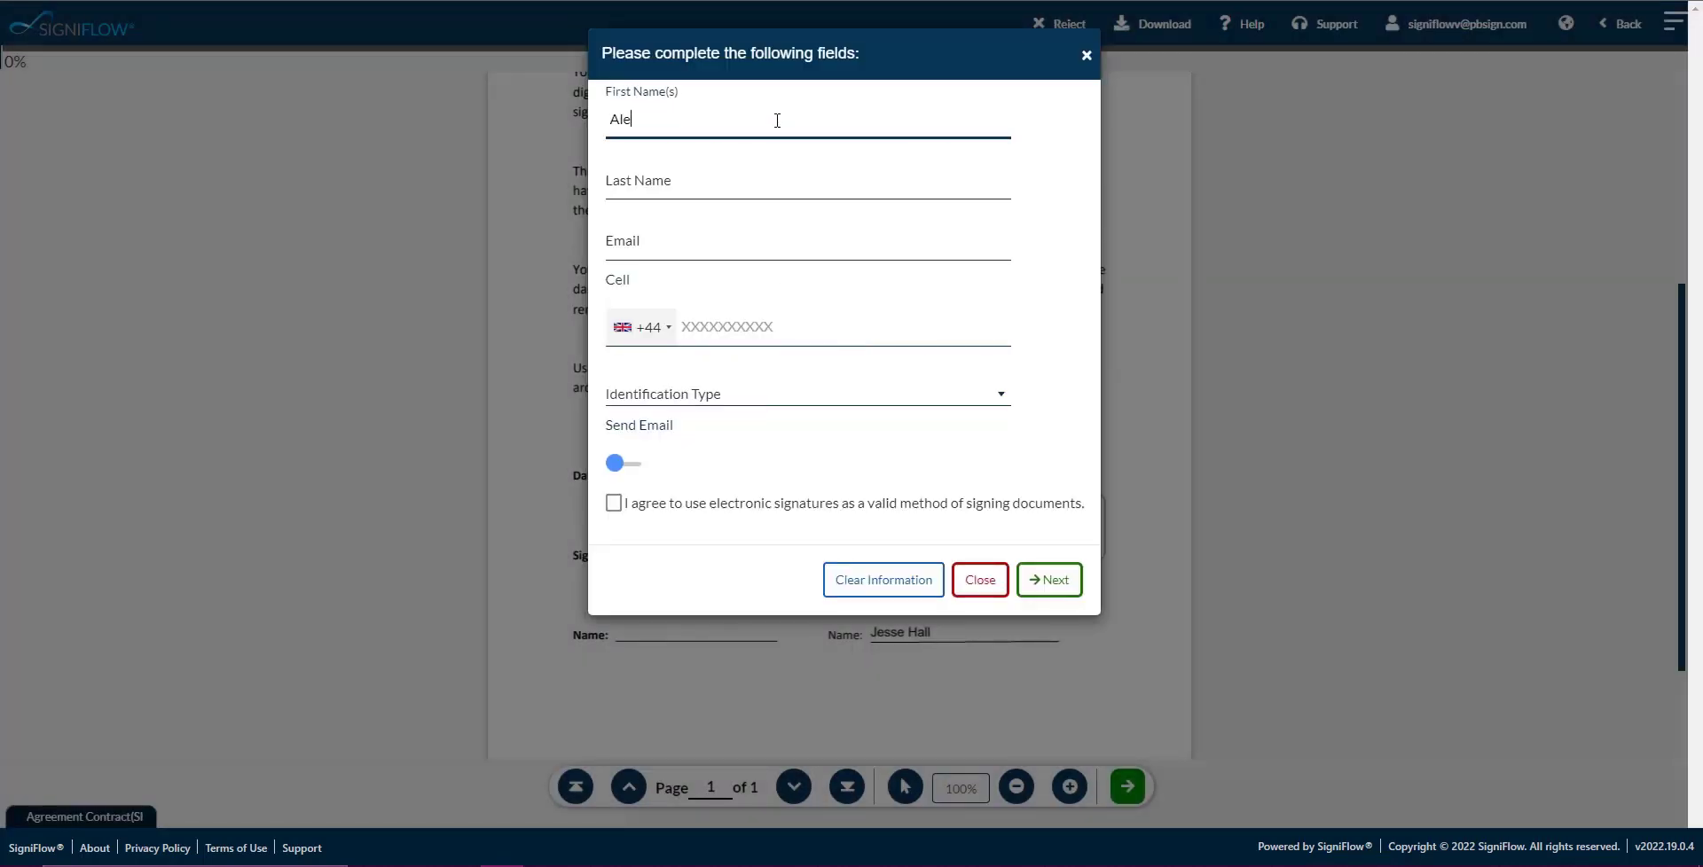
{"action": "left_click", "coordinate": [639, 181]}
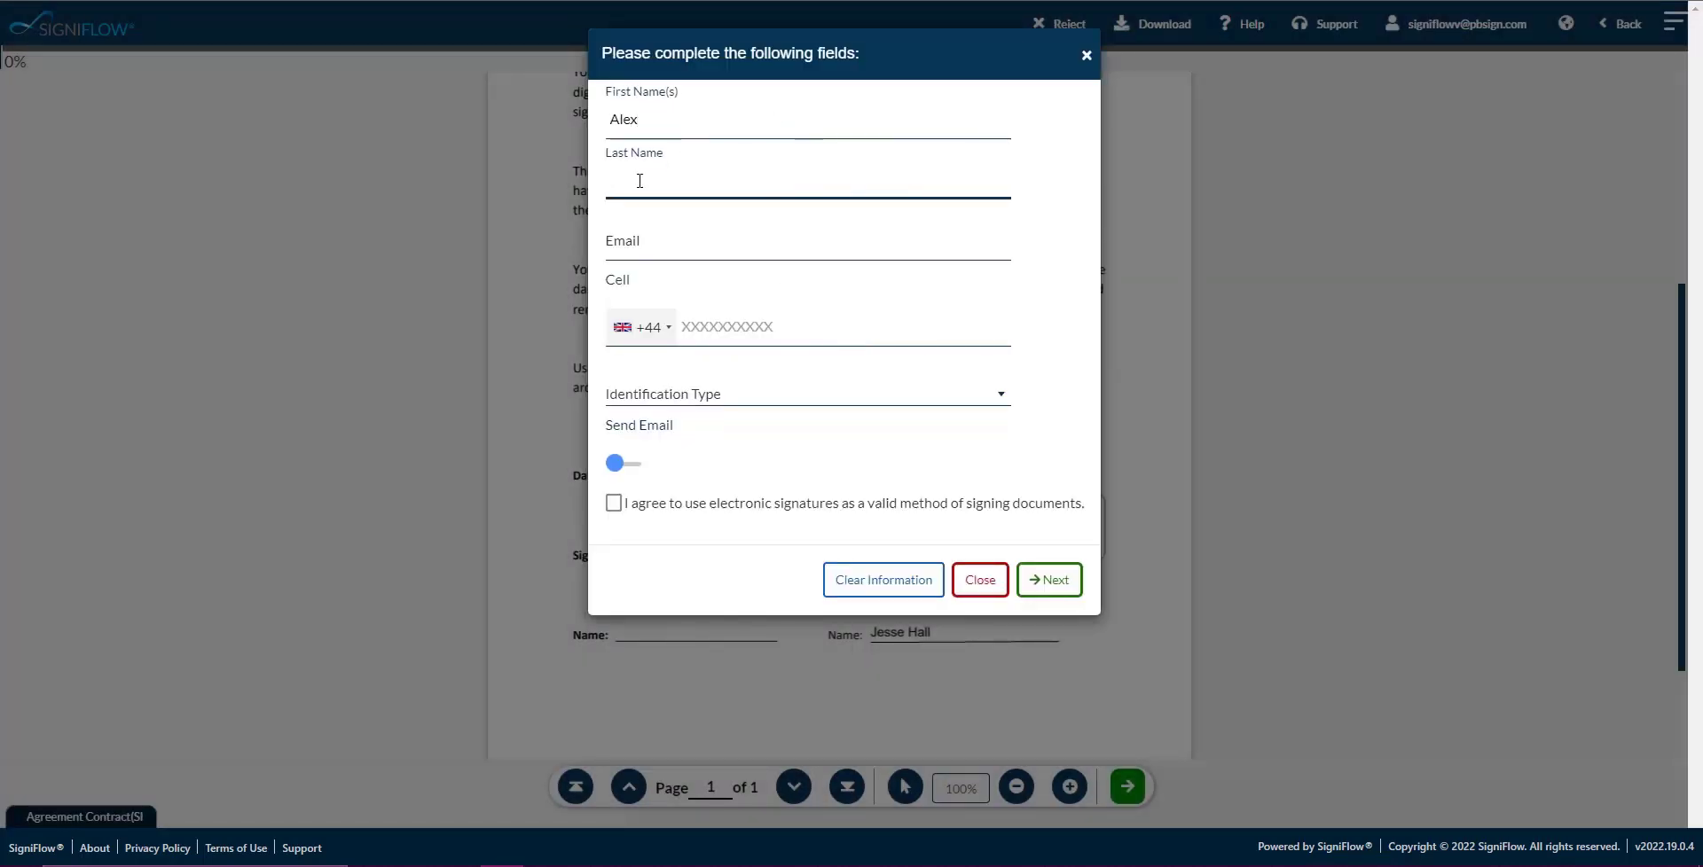
{"action": "left_click", "coordinate": [653, 242]}
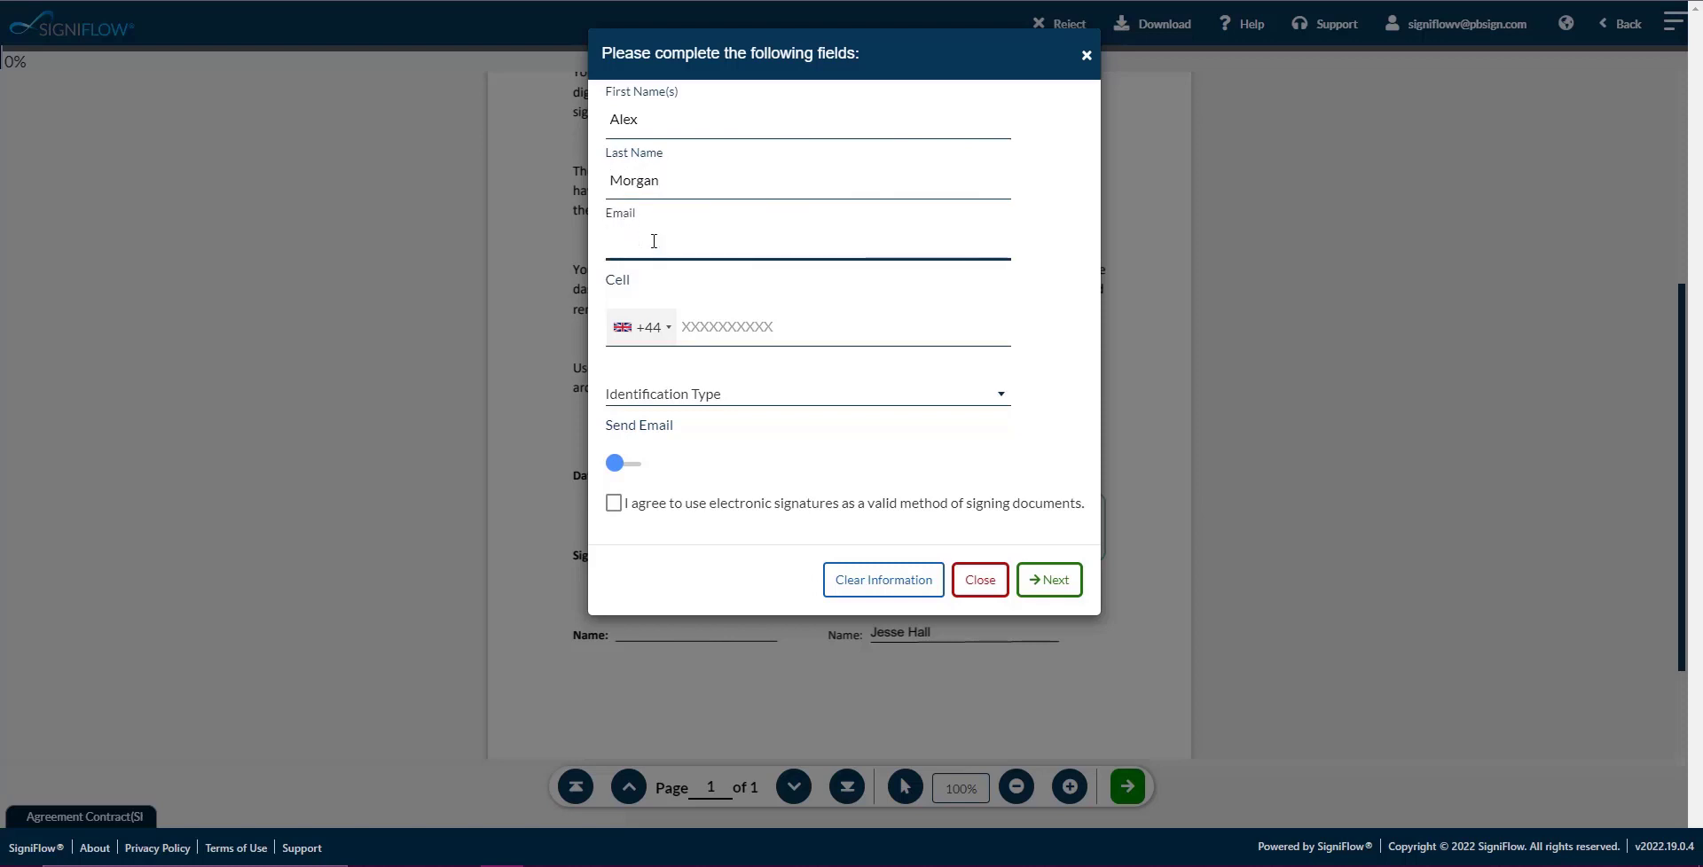
{"action": "left_click", "coordinate": [660, 246]}
{"action": "left_click", "coordinate": [699, 325]}
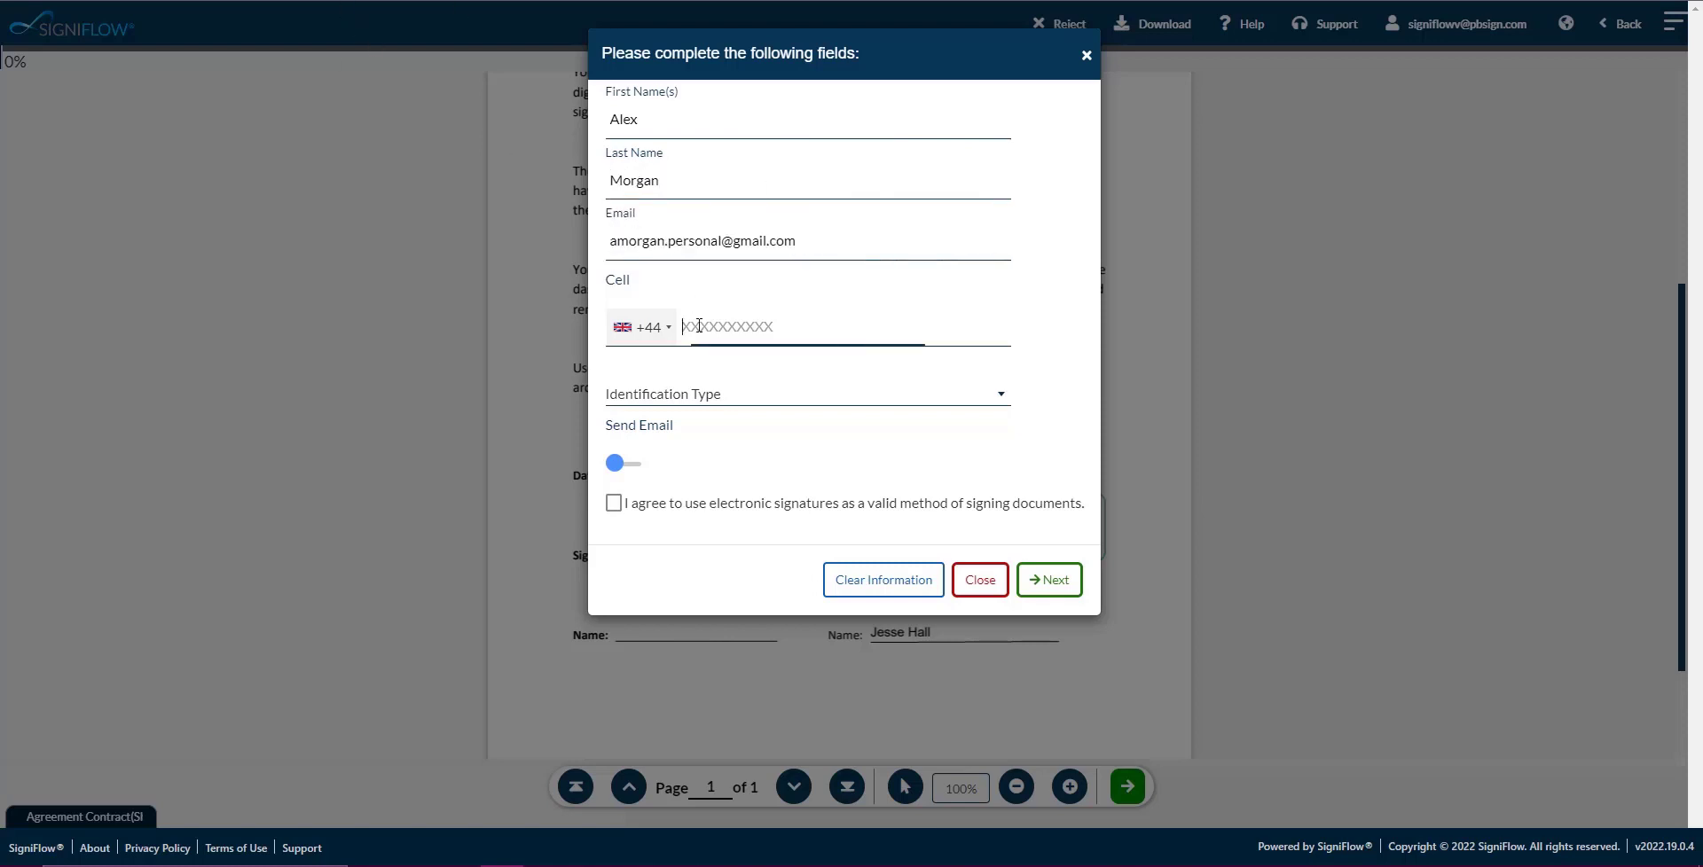
{"action": "type", "text": "715287398"}
Set identification type to None, accept electronic signatures, and submit the signer details.
{"action": "left_click", "coordinate": [714, 404]}
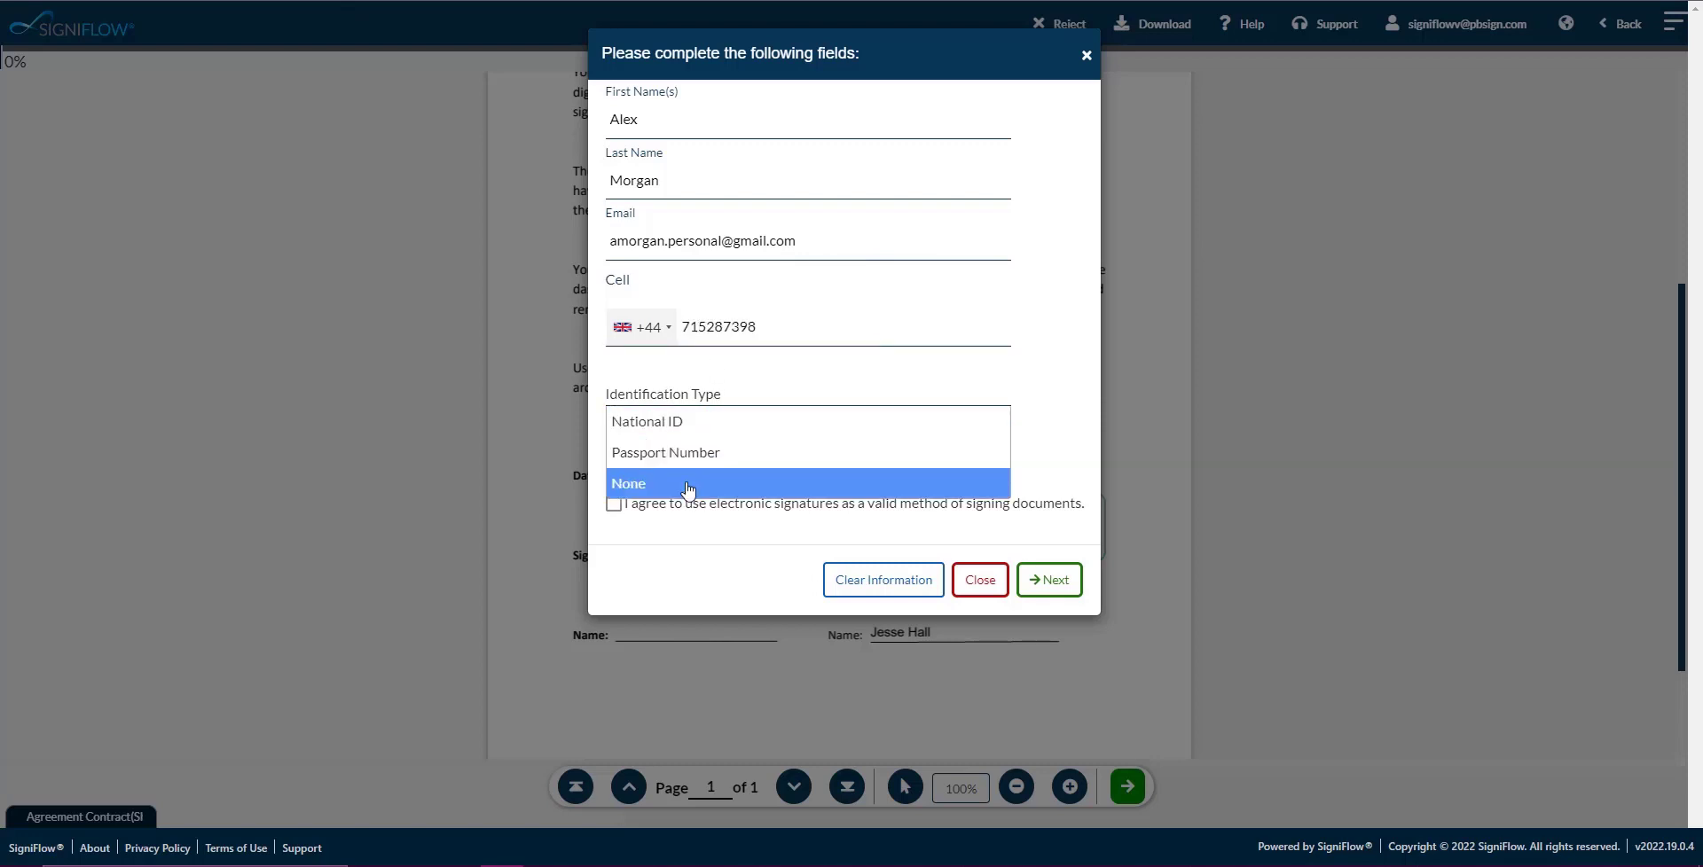
{"action": "left_click", "coordinate": [688, 483]}
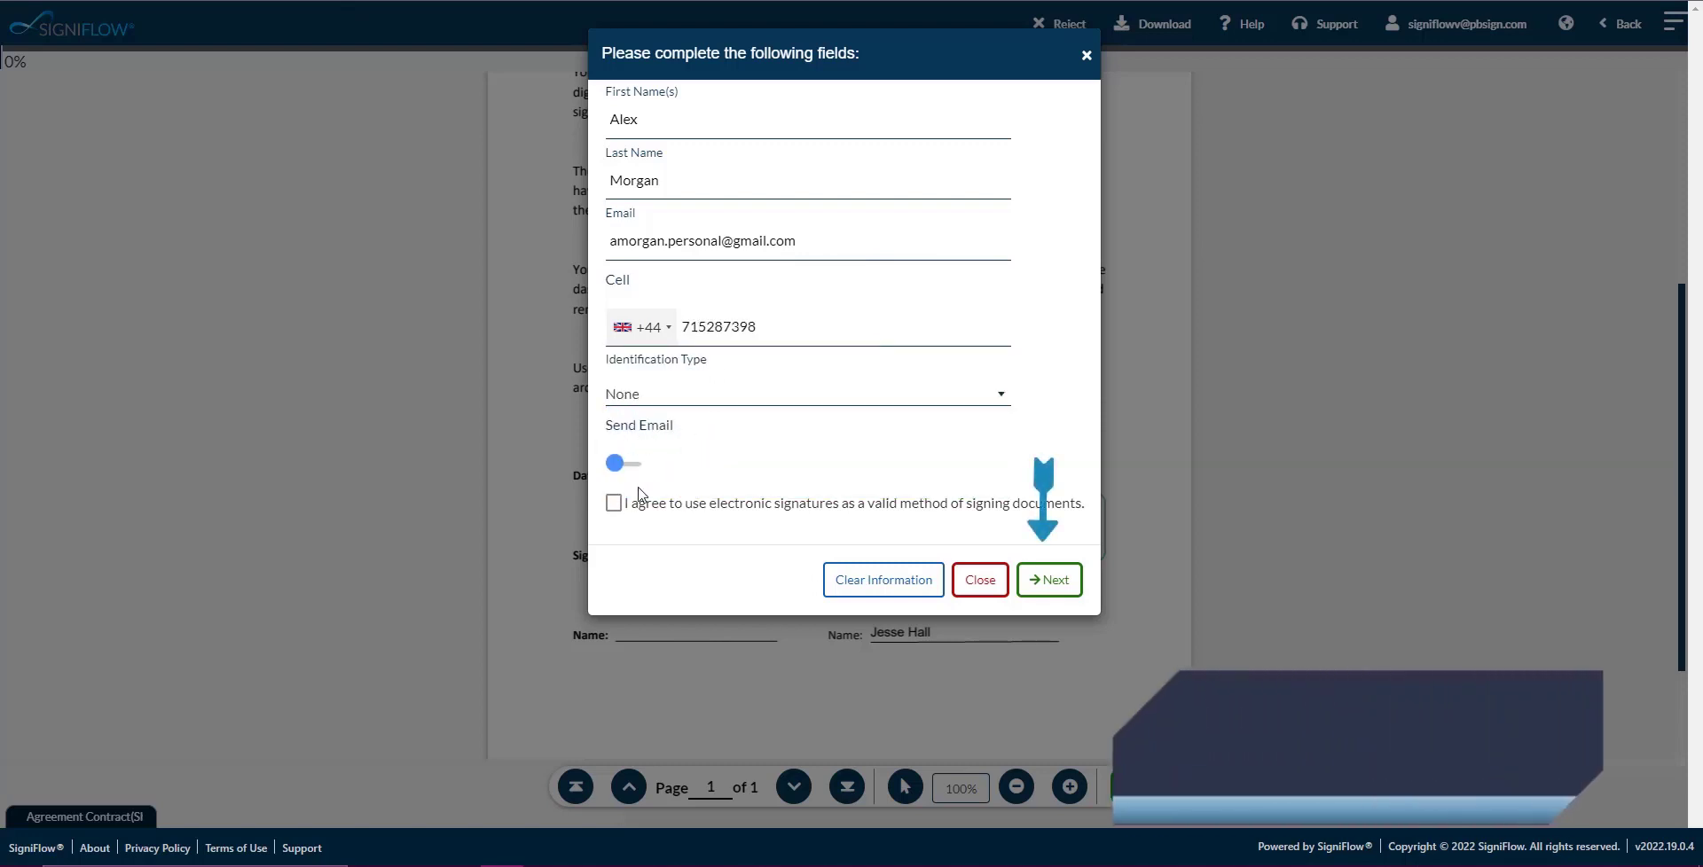
{"action": "left_click", "coordinate": [613, 503]}
{"action": "left_click", "coordinate": [1041, 583]}
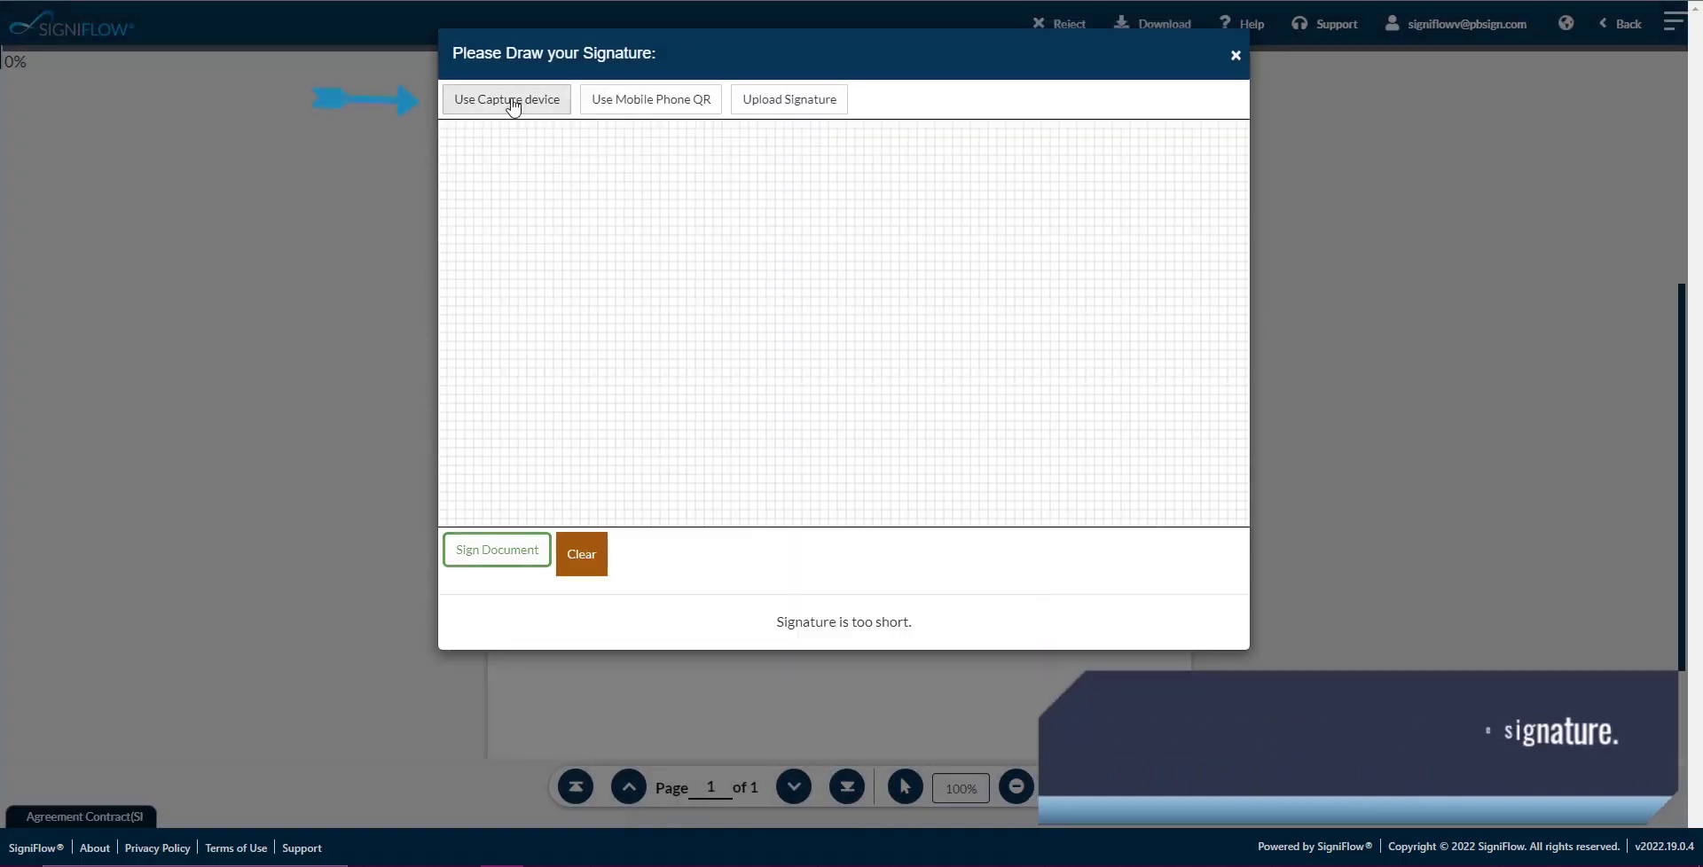
Draw initials on the capture-device pad, then clear the drawing.
{"action": "left_click", "coordinate": [510, 99]}
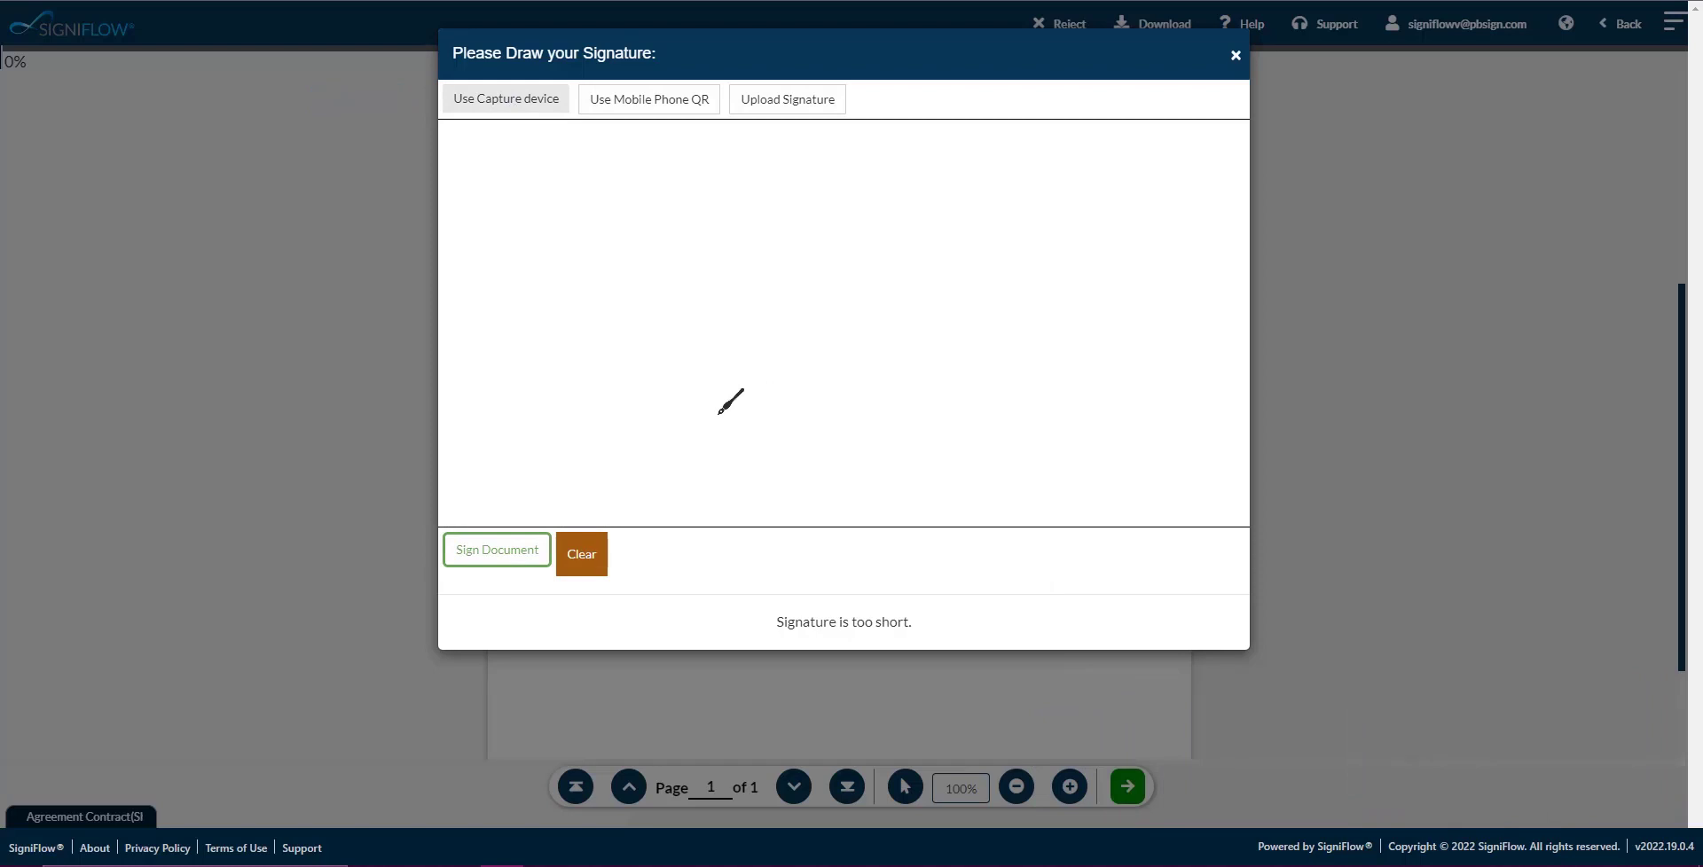
{"action": "left_click_drag", "start_coordinate": [718, 413], "coordinate": [897, 431]}
{"action": "mouse_move", "coordinate": [706, 321]}
{"action": "left_mouse_down"}
{"action": "mouse_move", "coordinate": [834, 326]}
{"action": "mouse_move", "coordinate": [758, 449]}
{"action": "left_mouse_up"}
{"action": "mouse_move", "coordinate": [772, 324]}
{"action": "left_mouse_down"}
{"action": "mouse_move", "coordinate": [896, 297]}
{"action": "mouse_move", "coordinate": [1000, 423]}
{"action": "left_mouse_up"}
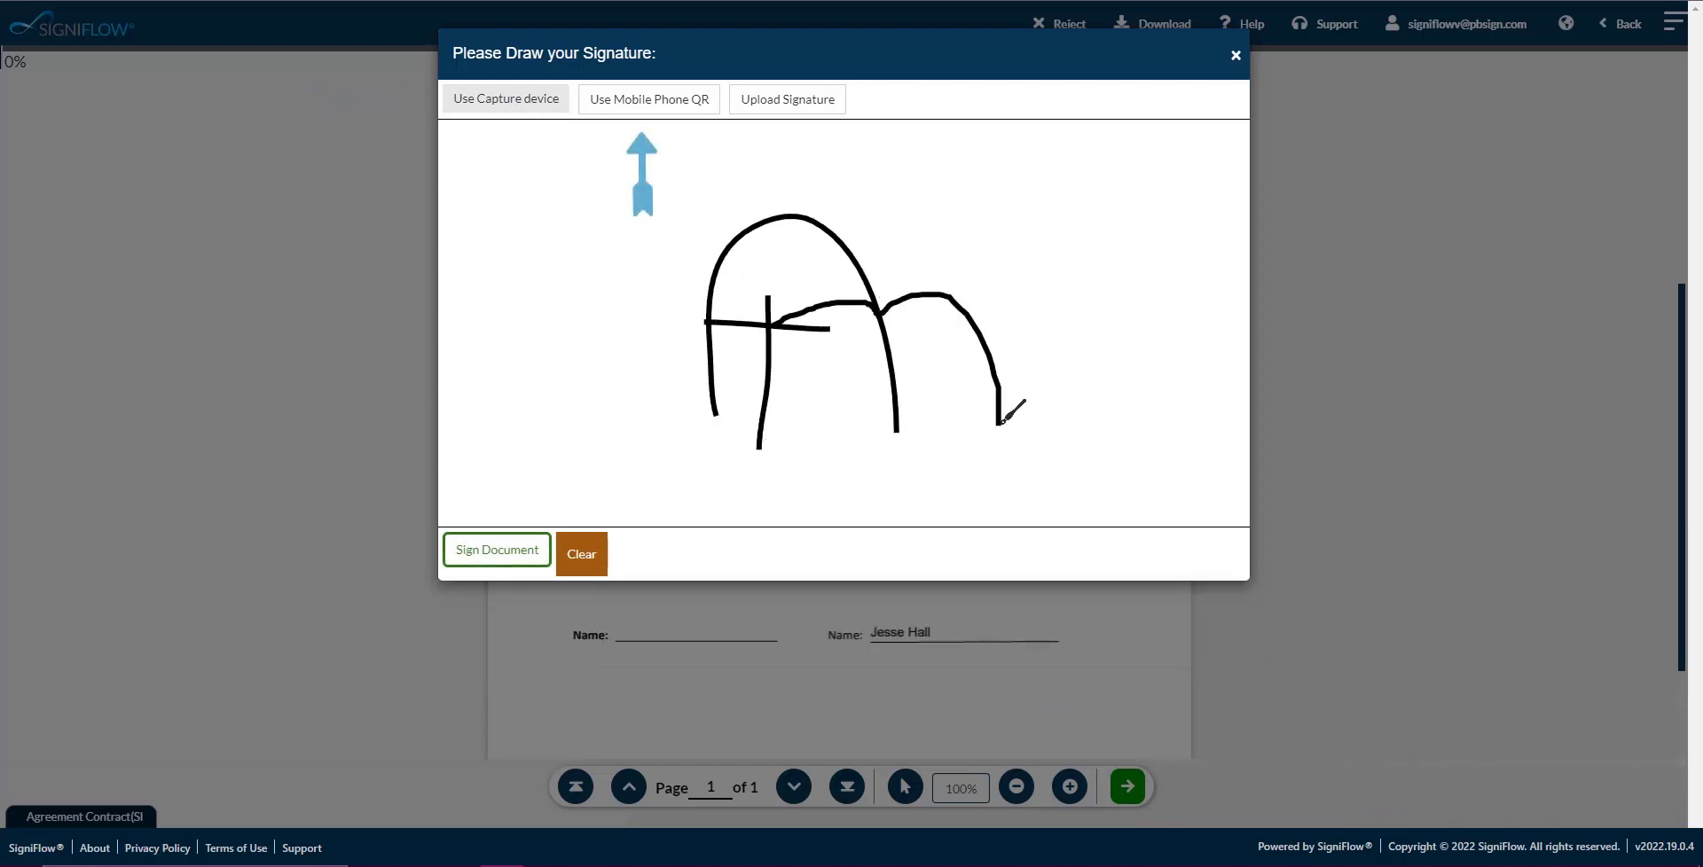
{"action": "left_click", "coordinate": [579, 555]}
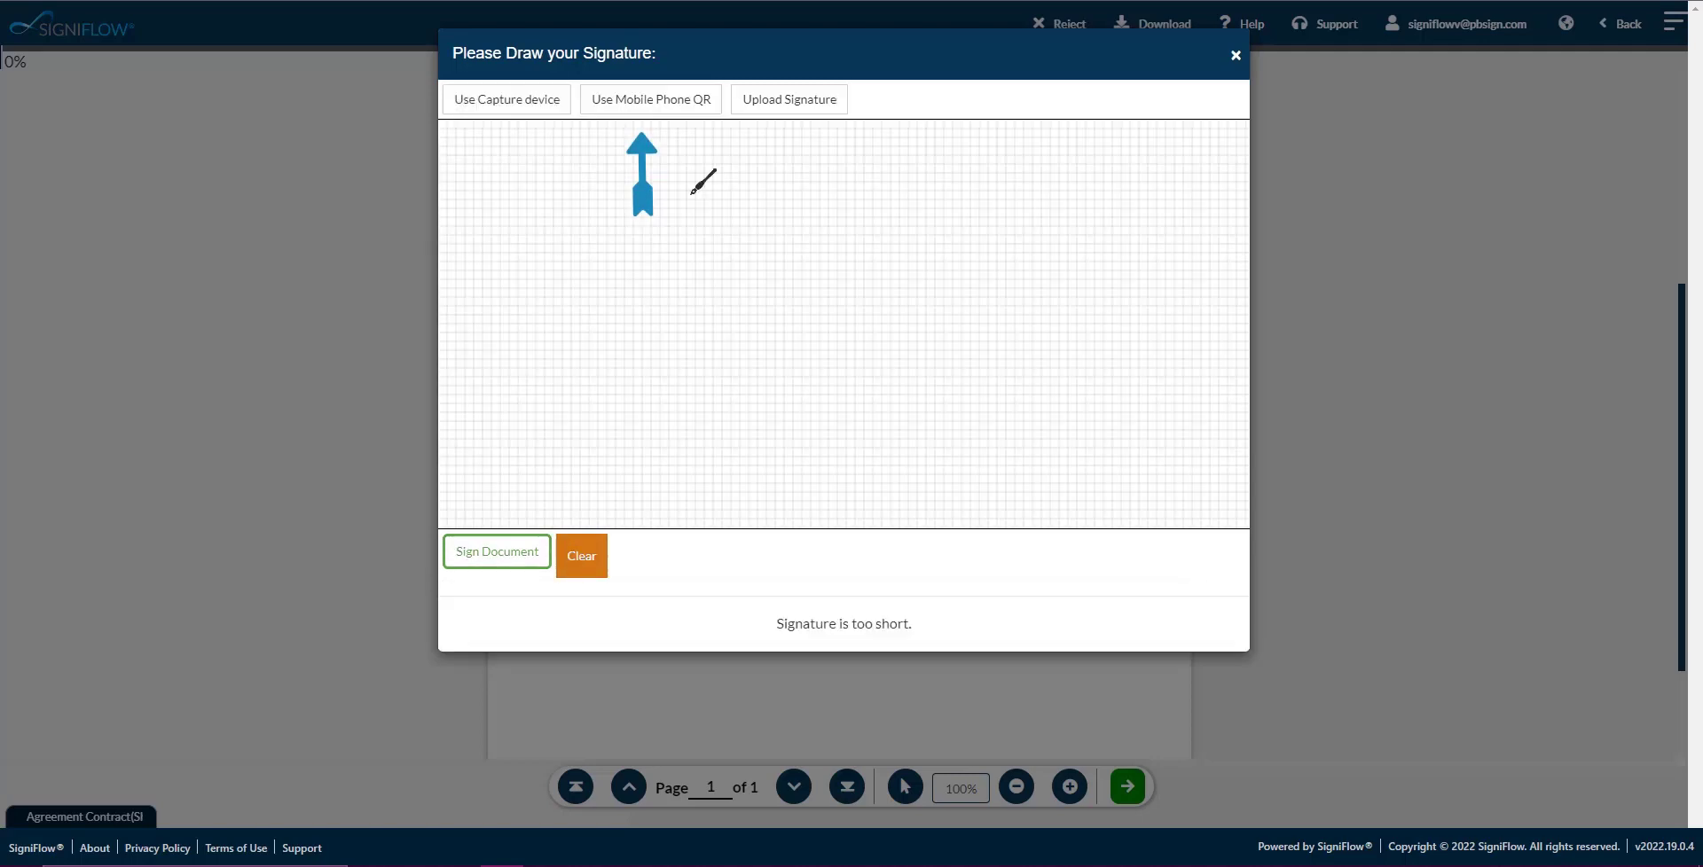
Check the Mobile Phone QR and Upload Signature options, cancelling both.
{"action": "left_click", "coordinate": [642, 103]}
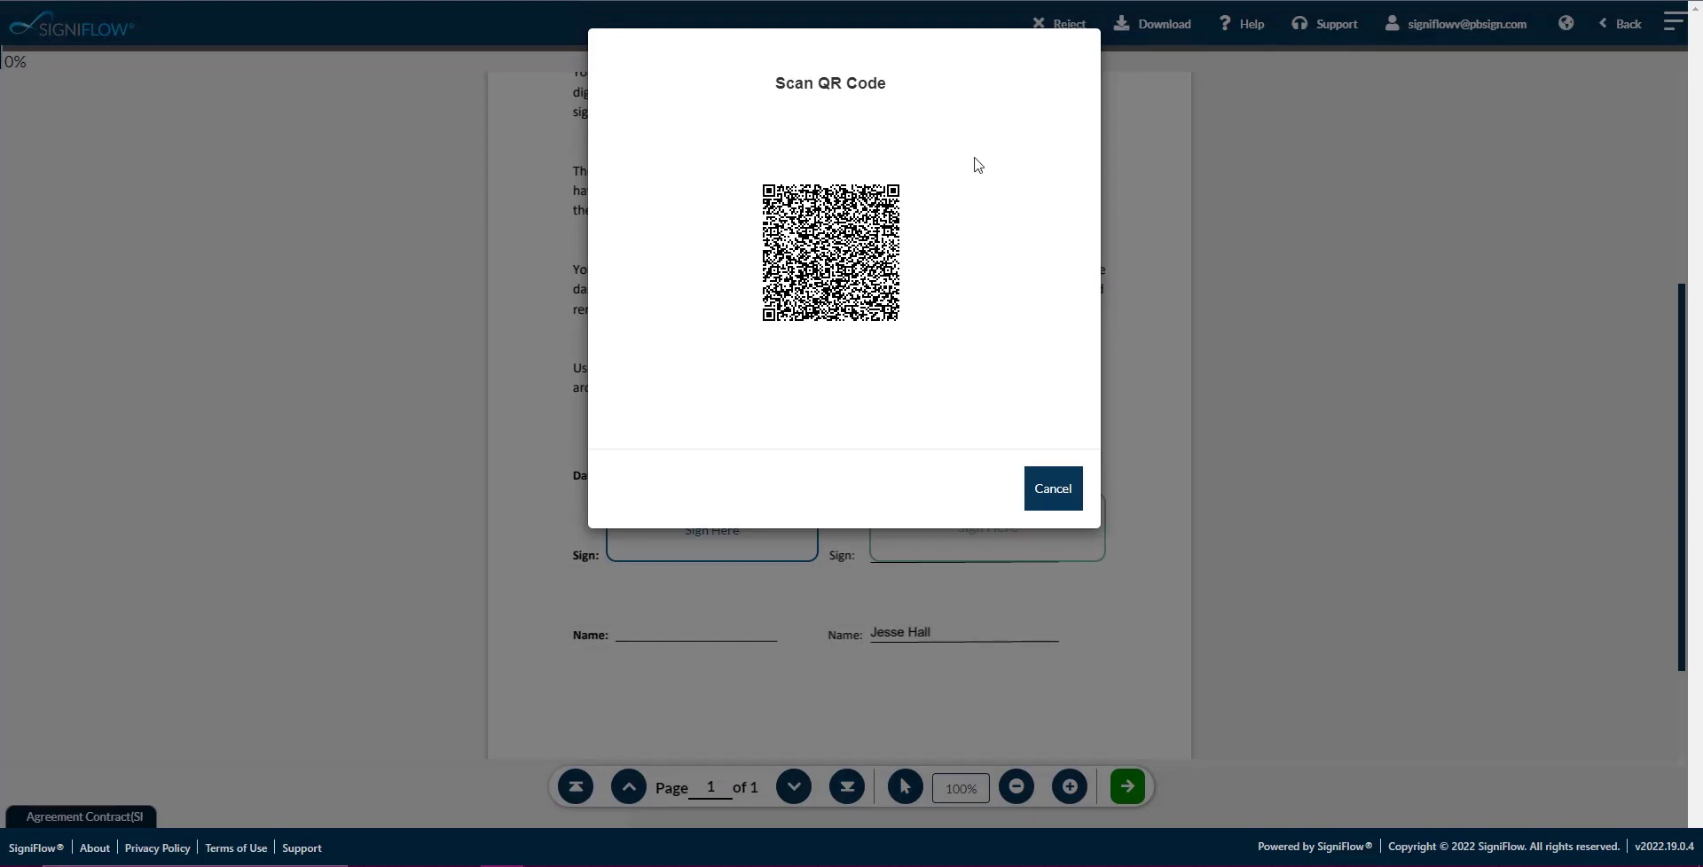
{"action": "left_click", "coordinate": [1053, 489]}
{"action": "left_click", "coordinate": [787, 105]}
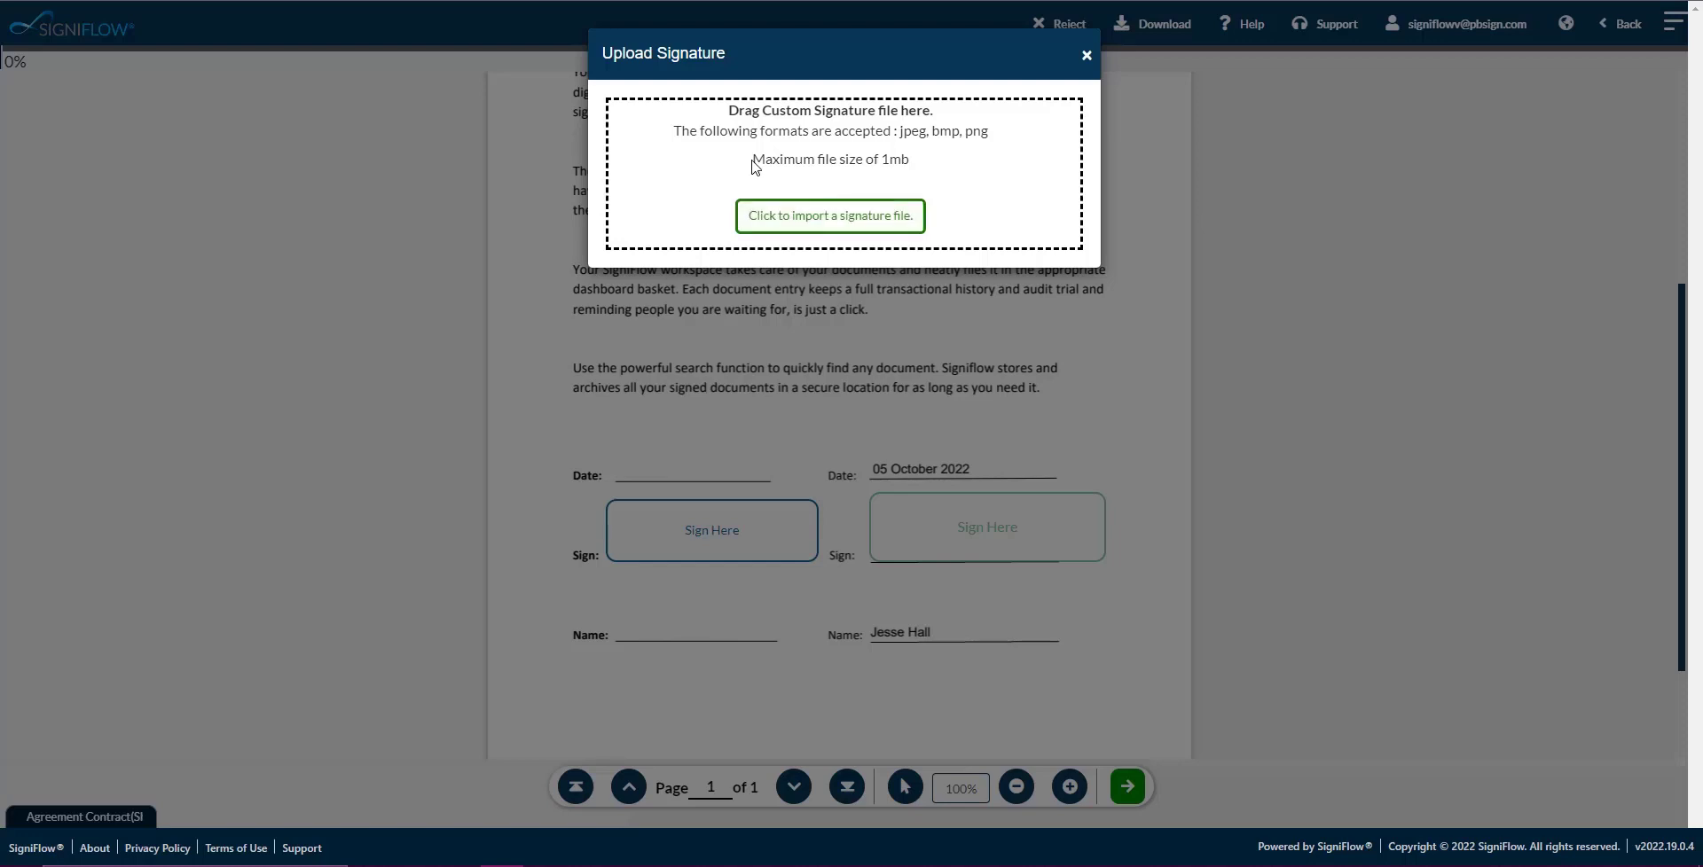
{"action": "left_click", "coordinate": [1086, 57]}
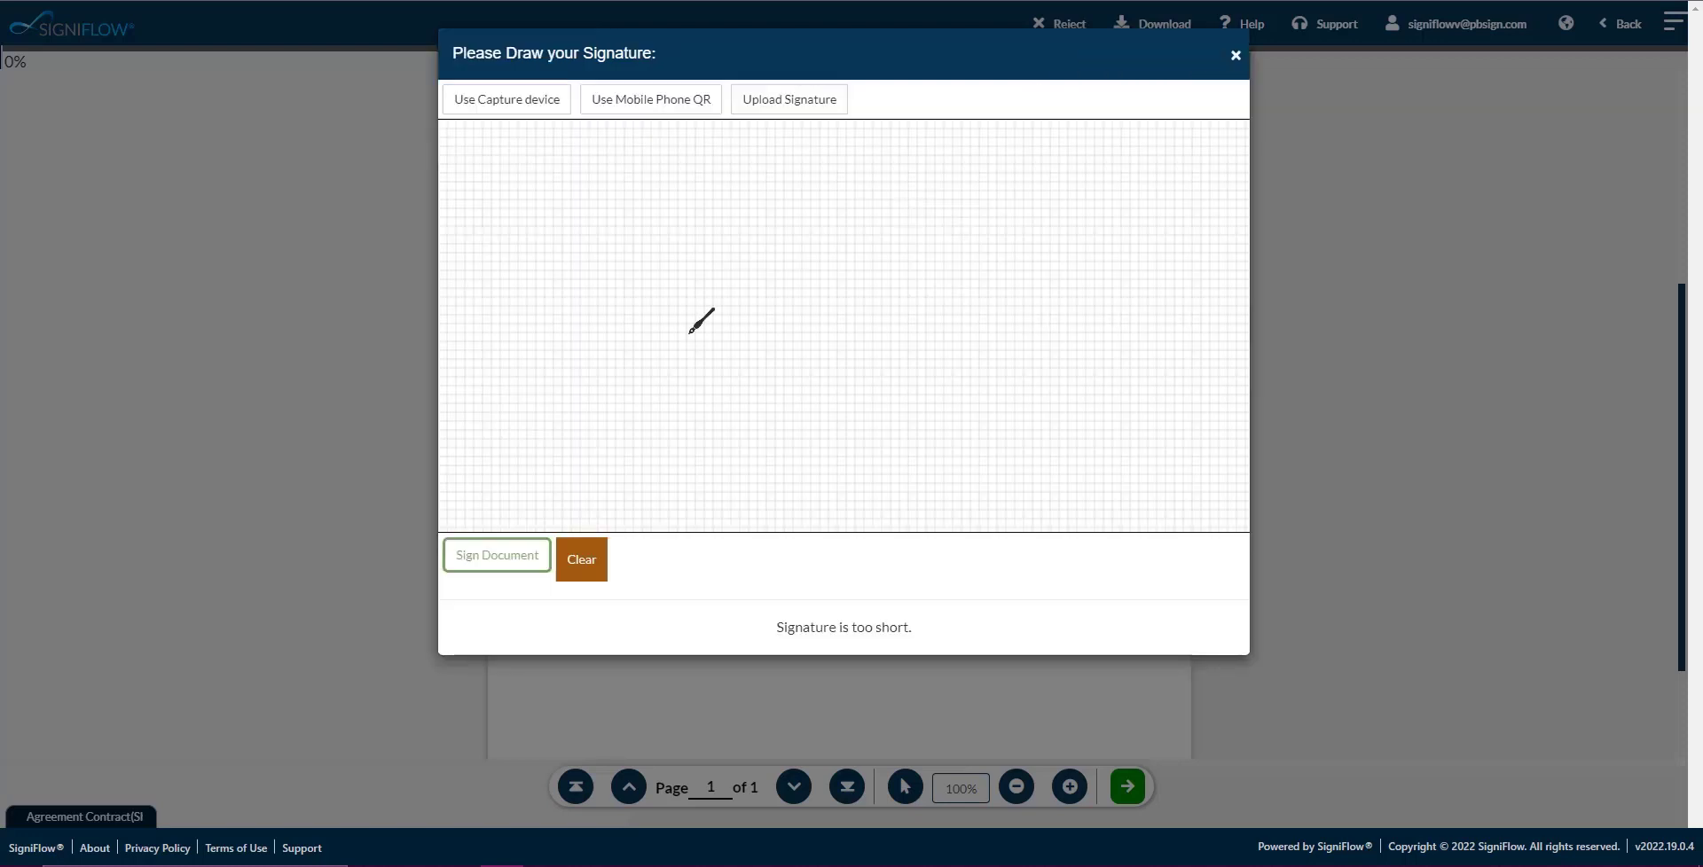
Redraw the initials 'Am' and sign the document with them.
{"action": "left_click_drag", "start_coordinate": [729, 445], "coordinate": [822, 449]}
{"action": "left_click_drag", "start_coordinate": [720, 361], "coordinate": [784, 367]}
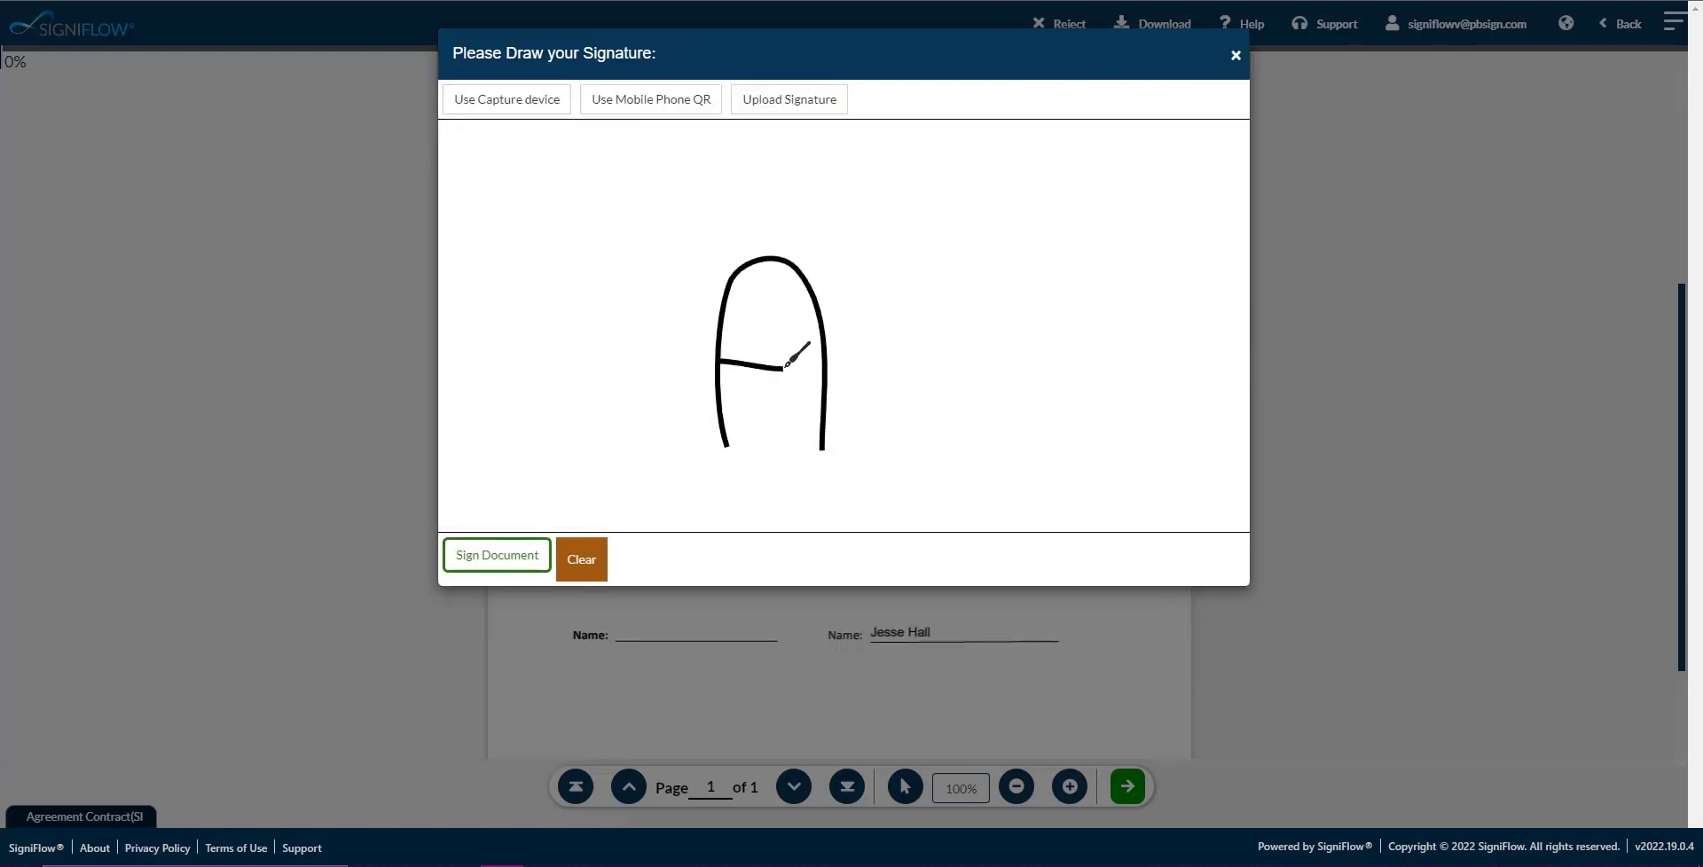
{"action": "mouse_move", "coordinate": [819, 300]}
{"action": "left_mouse_down"}
{"action": "mouse_move", "coordinate": [869, 333]}
{"action": "mouse_move", "coordinate": [853, 458]}
{"action": "left_mouse_up"}
{"action": "mouse_move", "coordinate": [868, 326]}
{"action": "left_mouse_down"}
{"action": "mouse_move", "coordinate": [931, 324]}
{"action": "mouse_move", "coordinate": [963, 408]}
{"action": "left_mouse_up"}
{"action": "left_click_drag", "start_coordinate": [782, 368], "coordinate": [784, 348]}
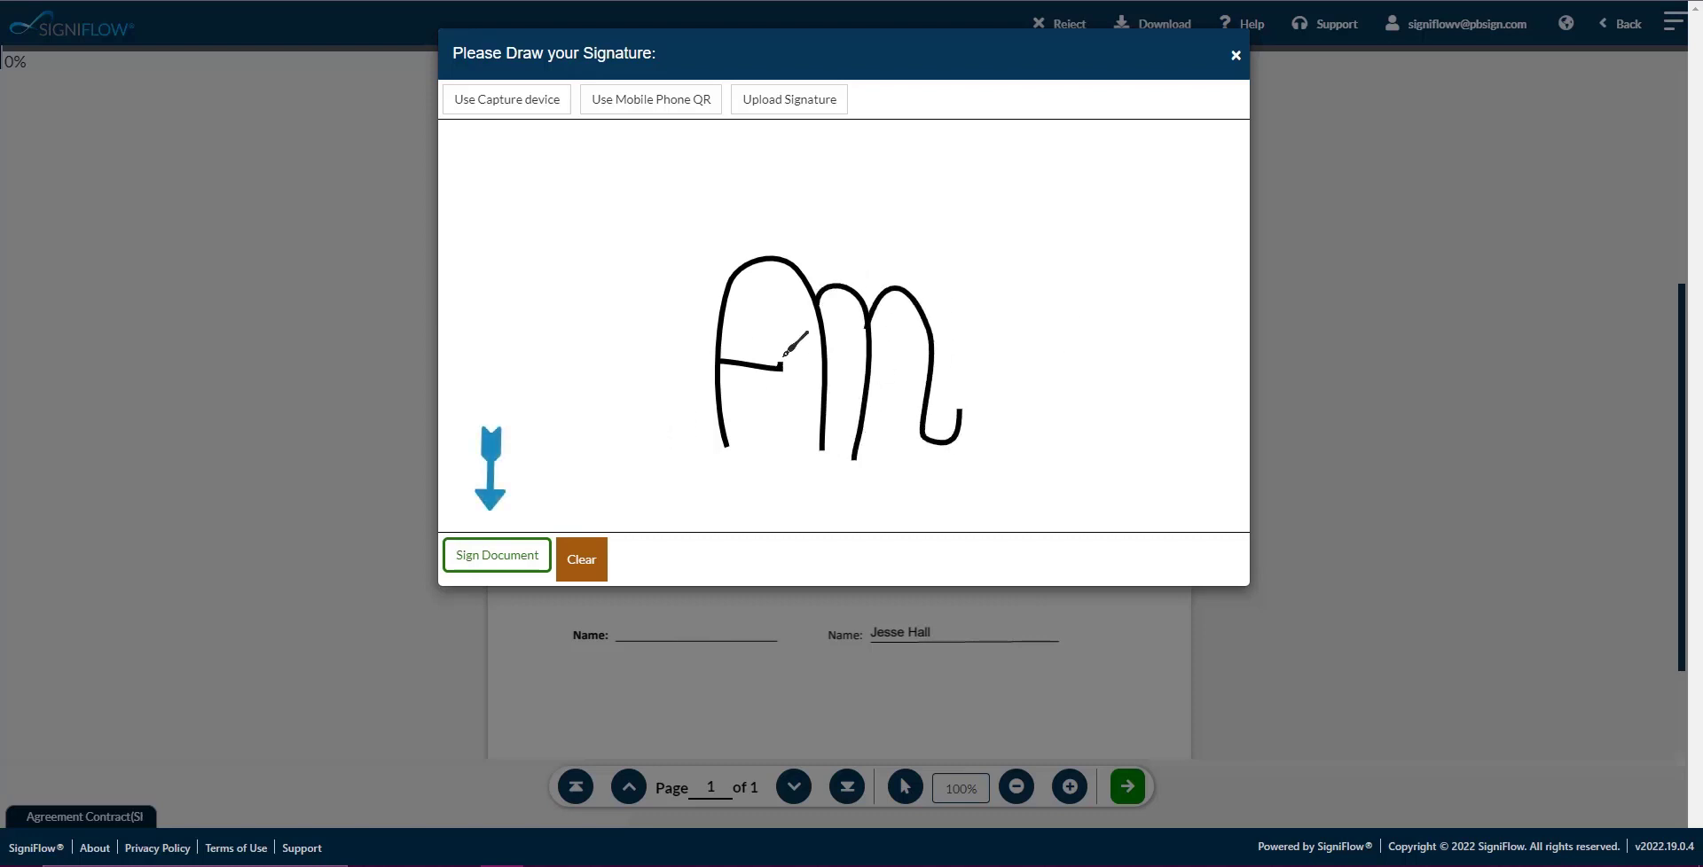
{"action": "left_click", "coordinate": [490, 559]}
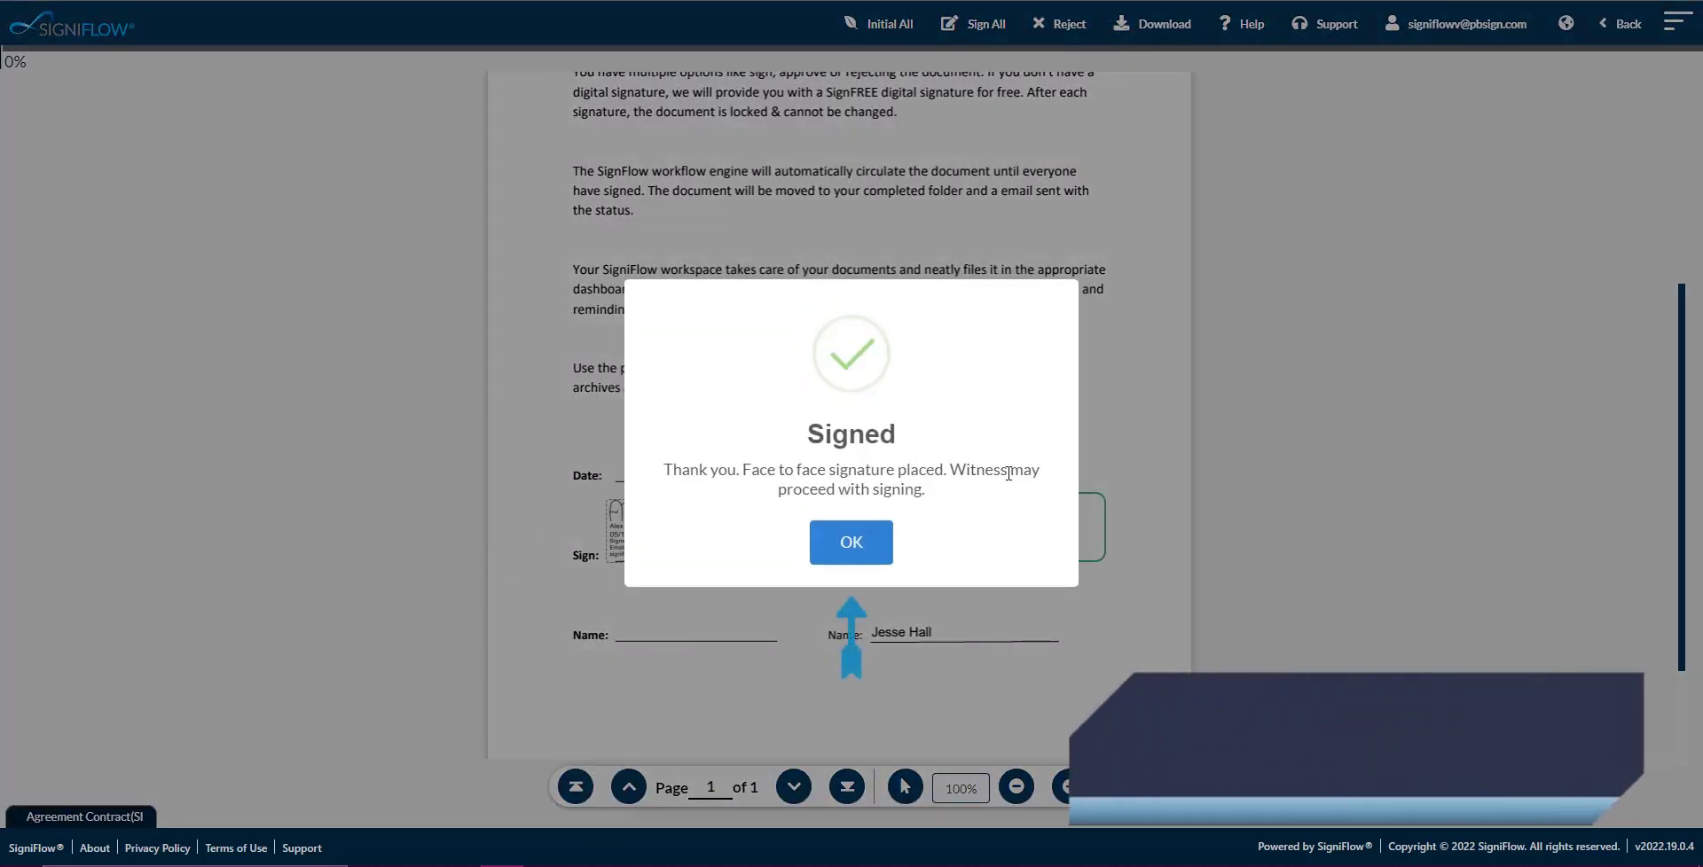
Sign the witness box, verify the first signature's certificate, and return to the Completed list.
{"action": "left_click", "coordinate": [847, 543]}
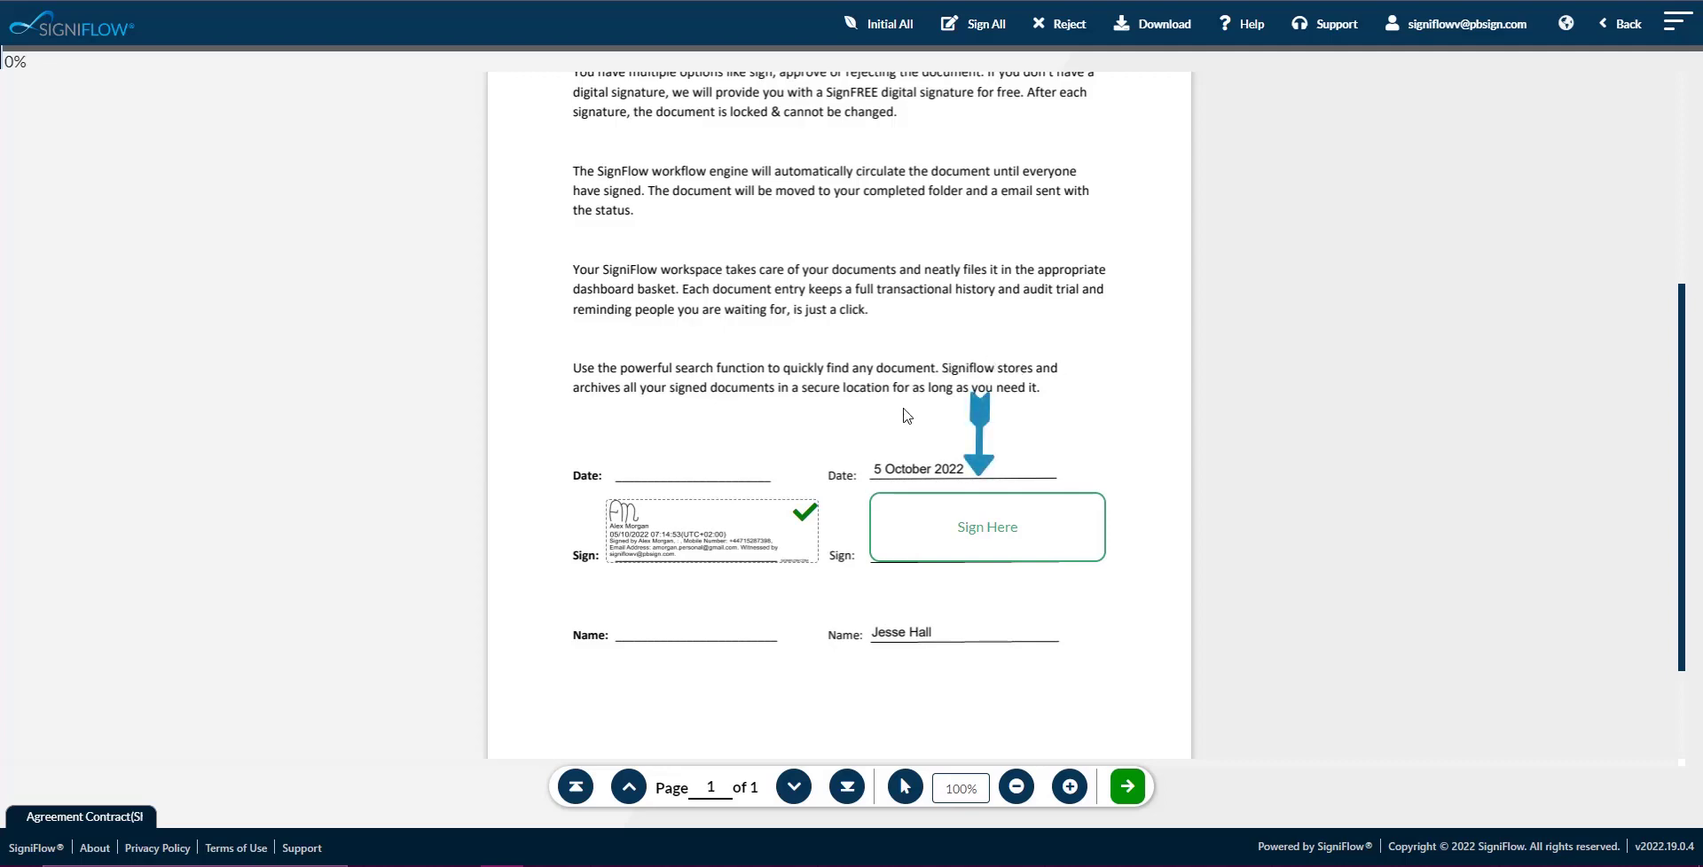
{"action": "left_click", "coordinate": [1020, 550]}
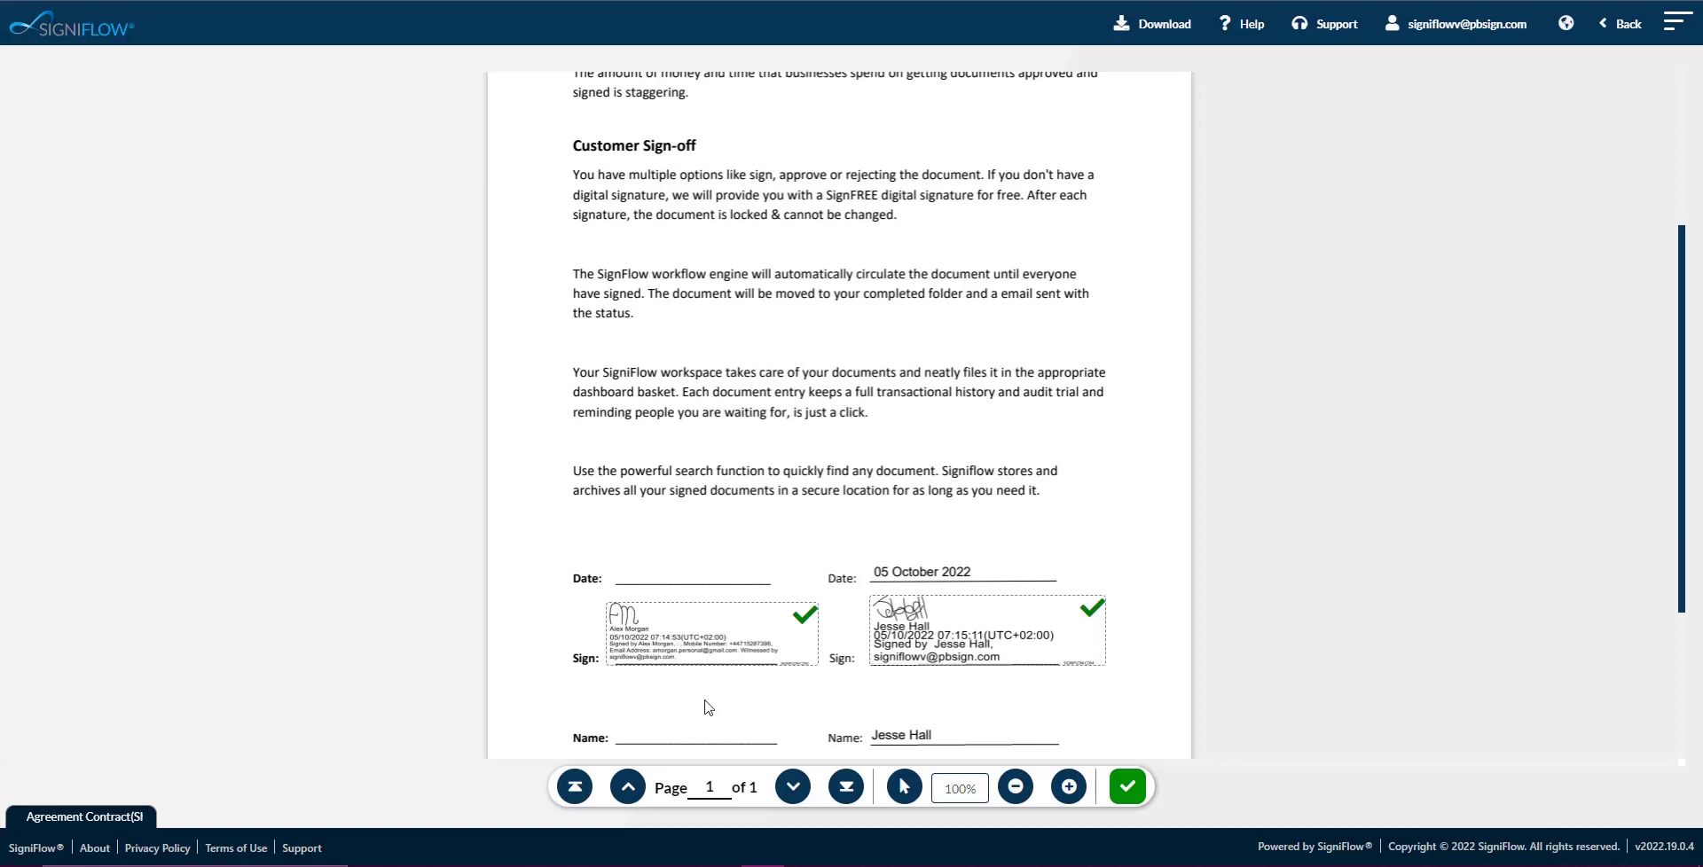
{"action": "left_click", "coordinate": [716, 658]}
{"action": "left_click", "coordinate": [621, 479]}
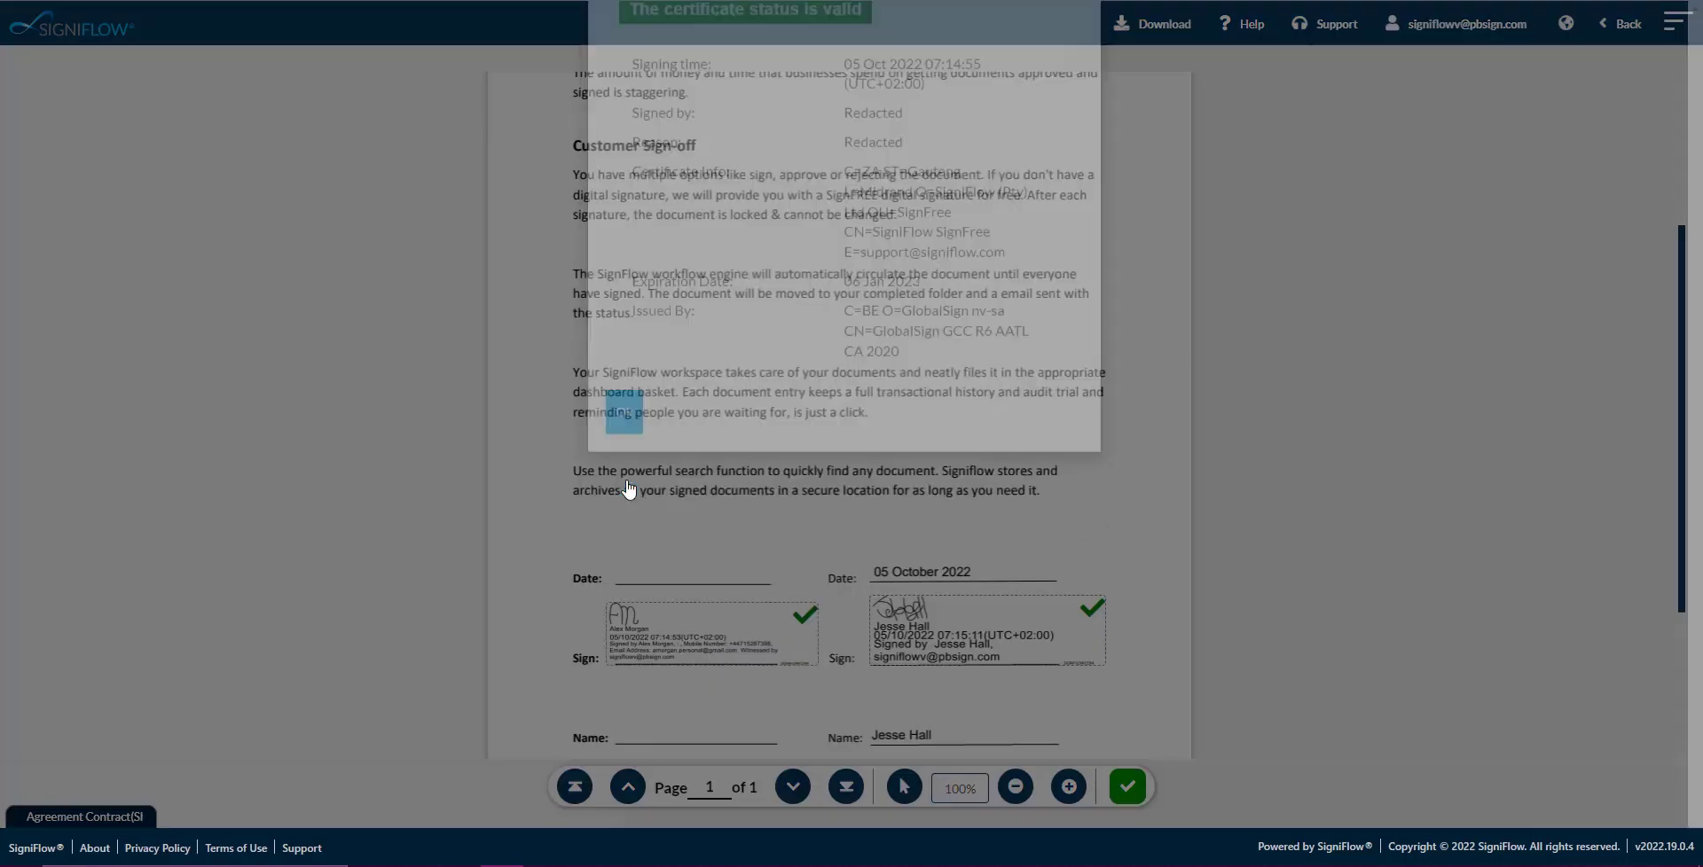
{"action": "left_click", "coordinate": [1627, 26]}
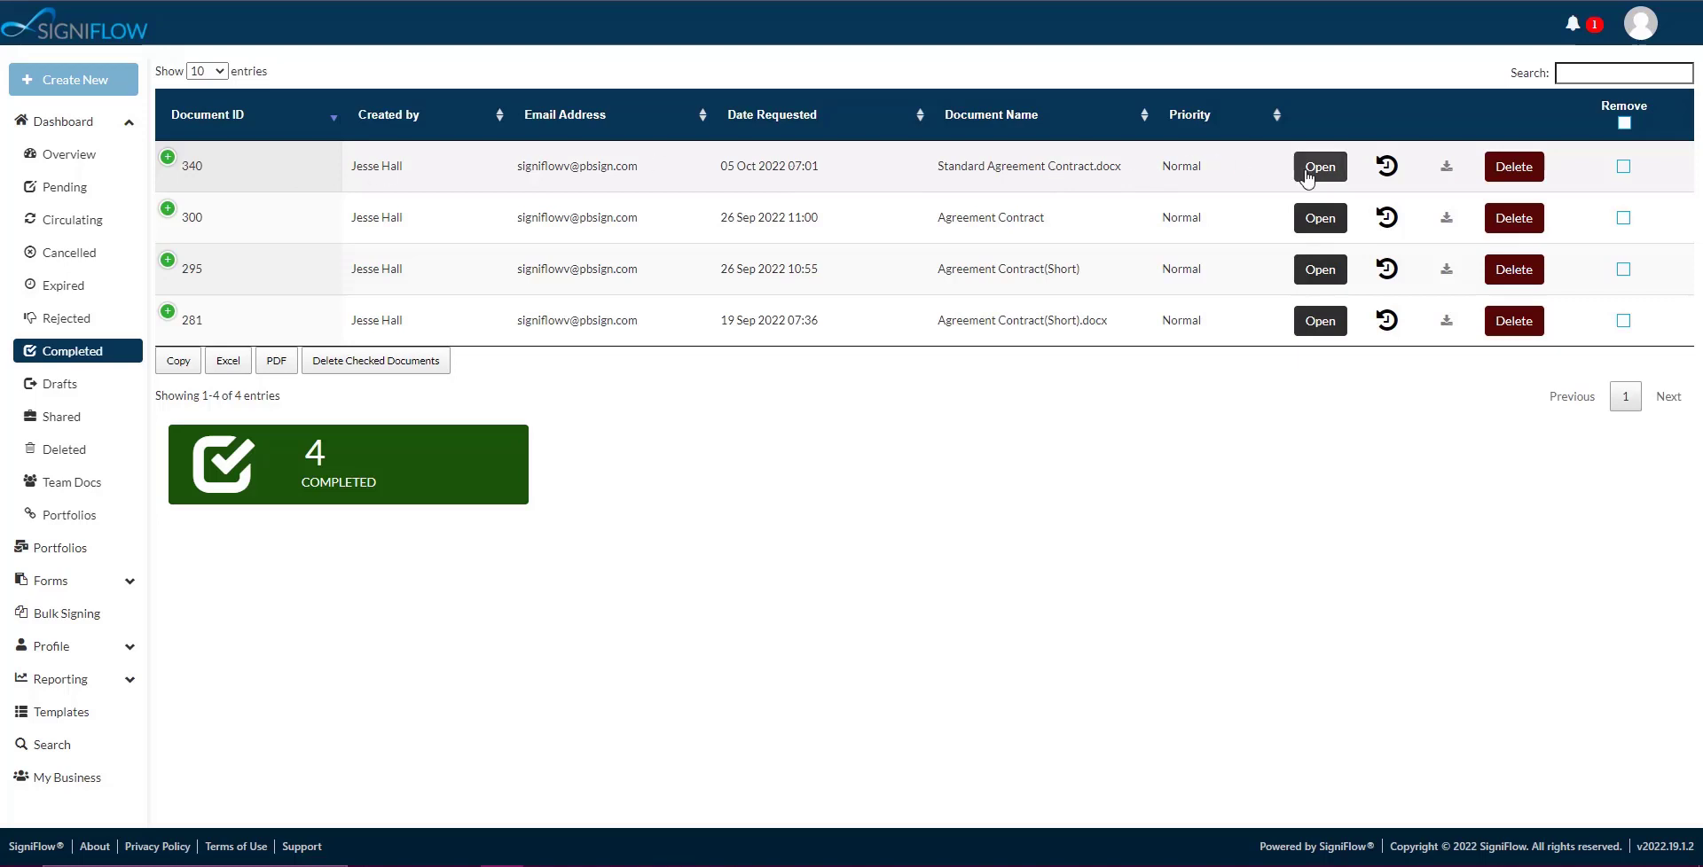
Open document 340's audit trail and review its Completed, Face to Face and Signed (Digital) events.
{"action": "left_click", "coordinate": [1389, 170]}
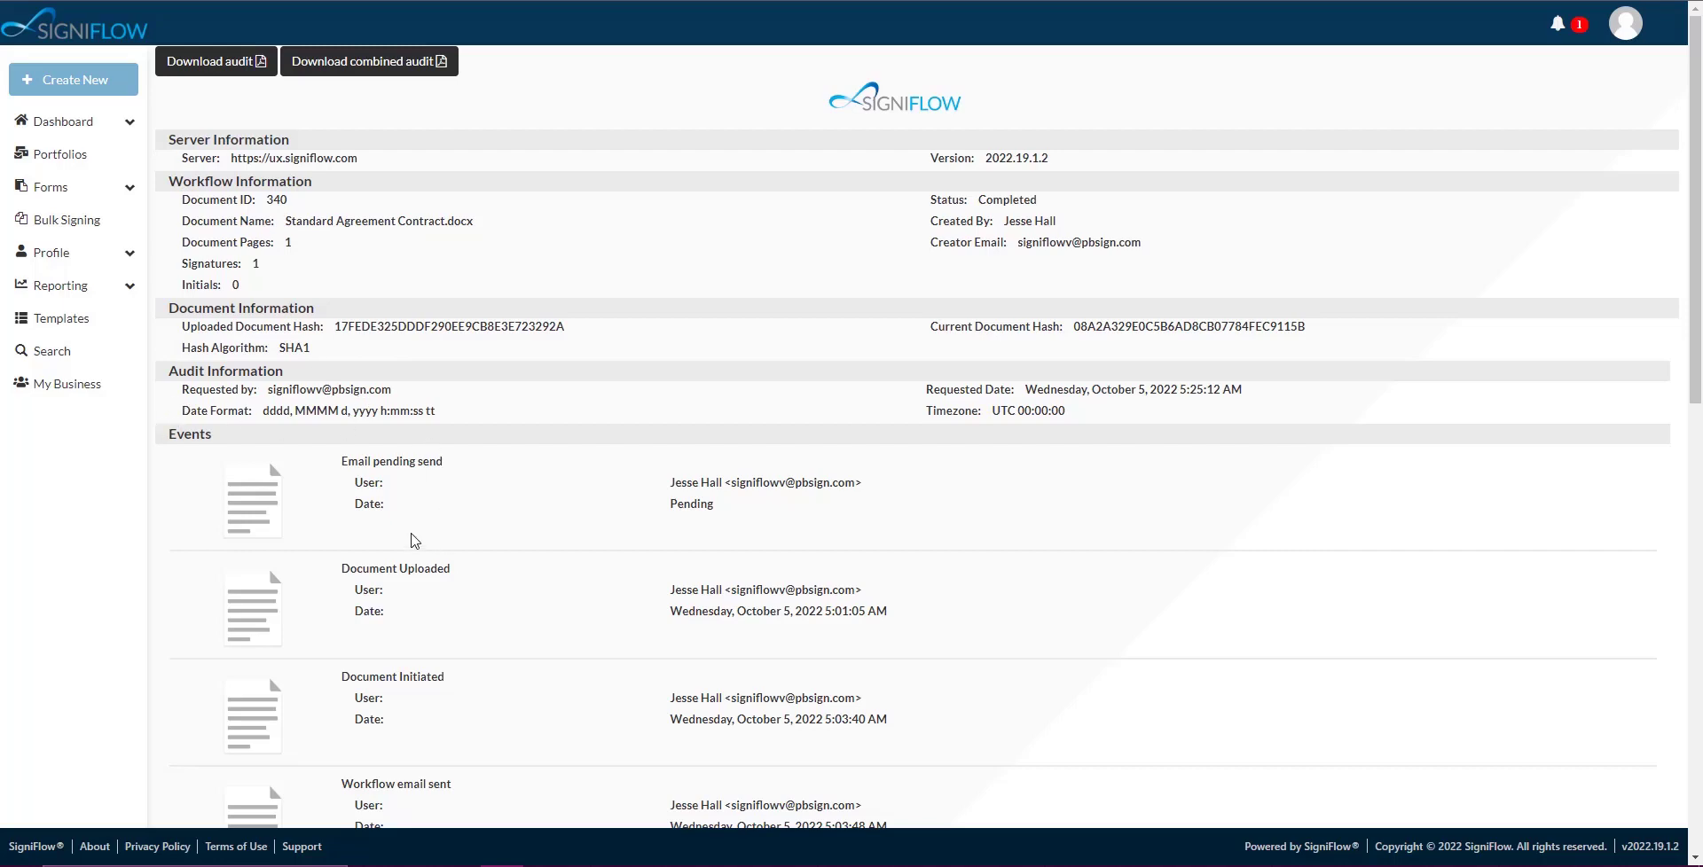
{"action": "scroll", "coordinate": [530, 544], "scroll_direction": "down", "scroll_amount": 7}
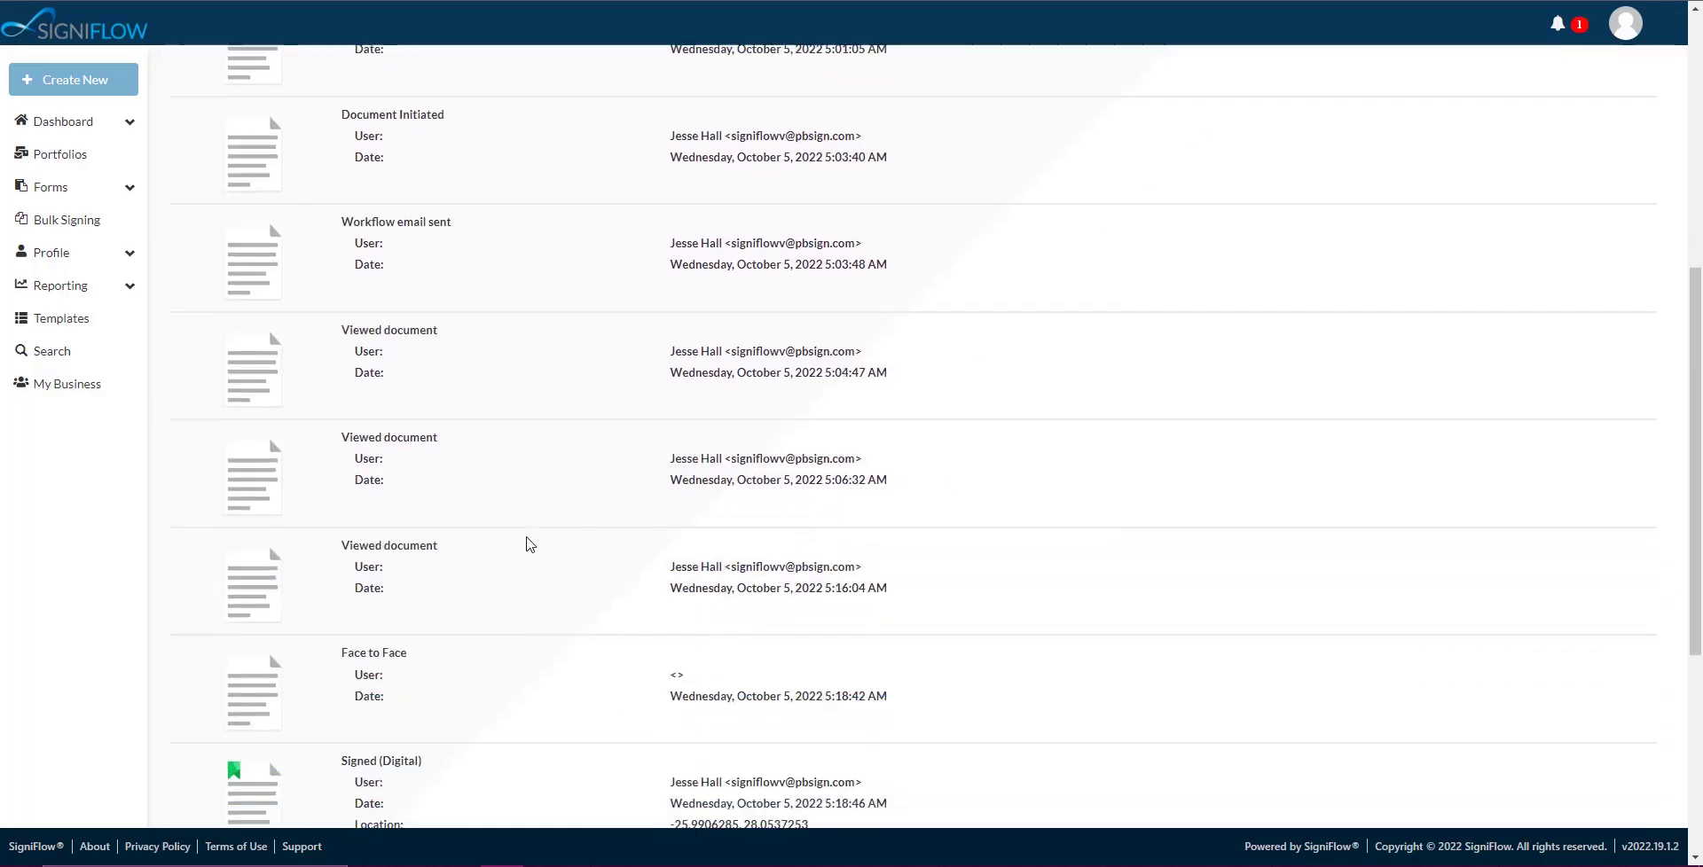
{"action": "scroll", "coordinate": [529, 543], "scroll_direction": "down", "scroll_amount": 5}
{"action": "scroll", "coordinate": [530, 544], "scroll_direction": "up", "scroll_amount": 7}
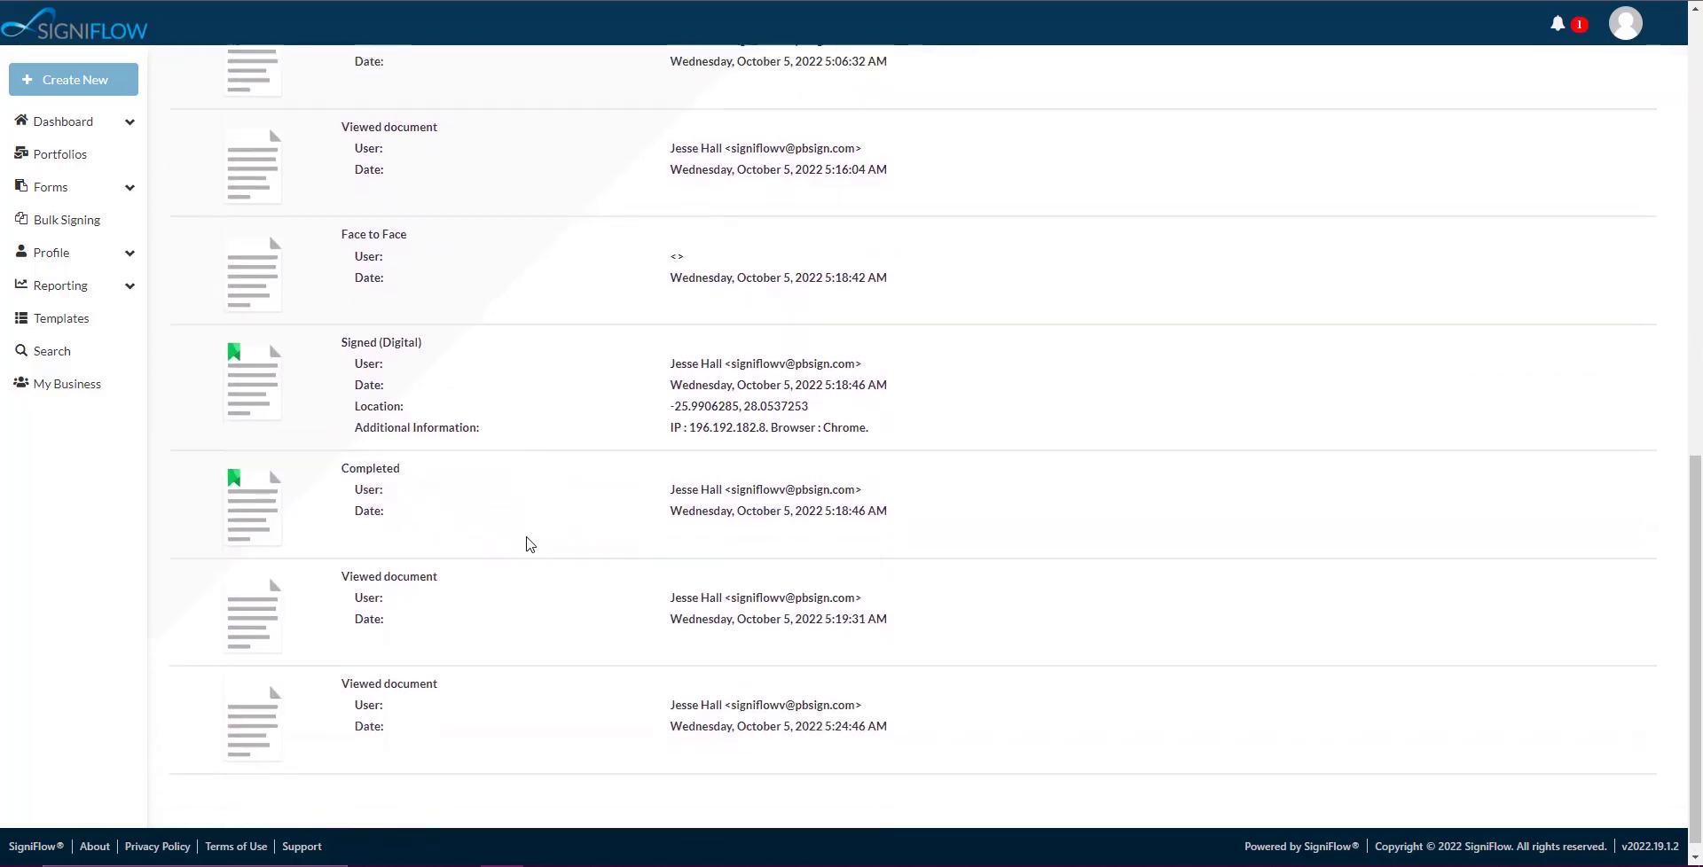
{"action": "scroll", "coordinate": [529, 544], "scroll_direction": "up", "scroll_amount": 5}
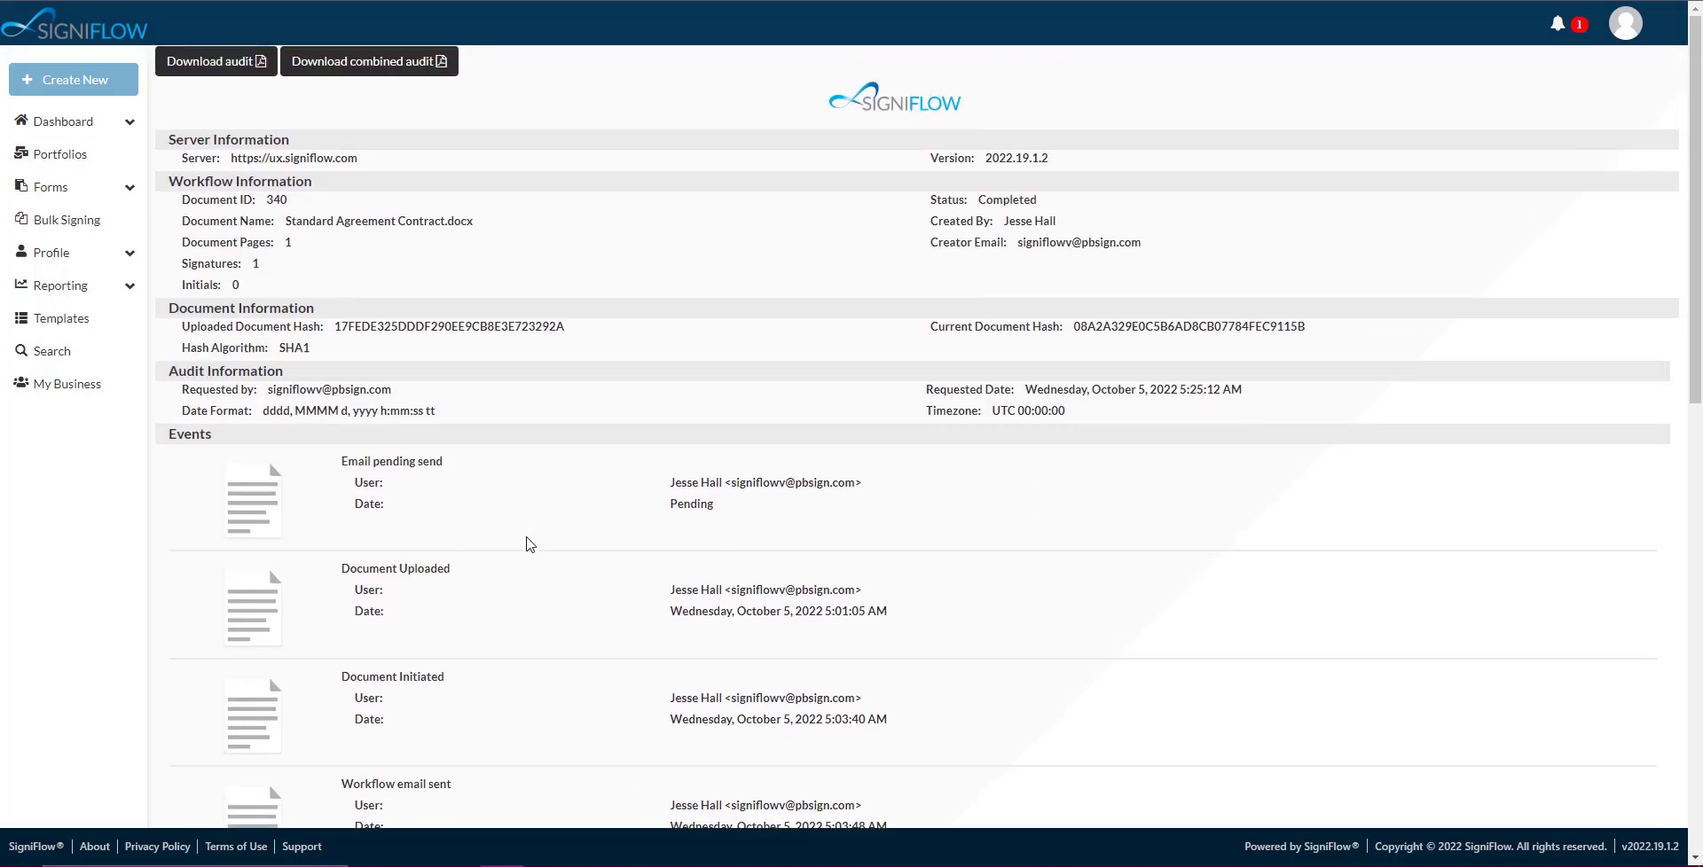